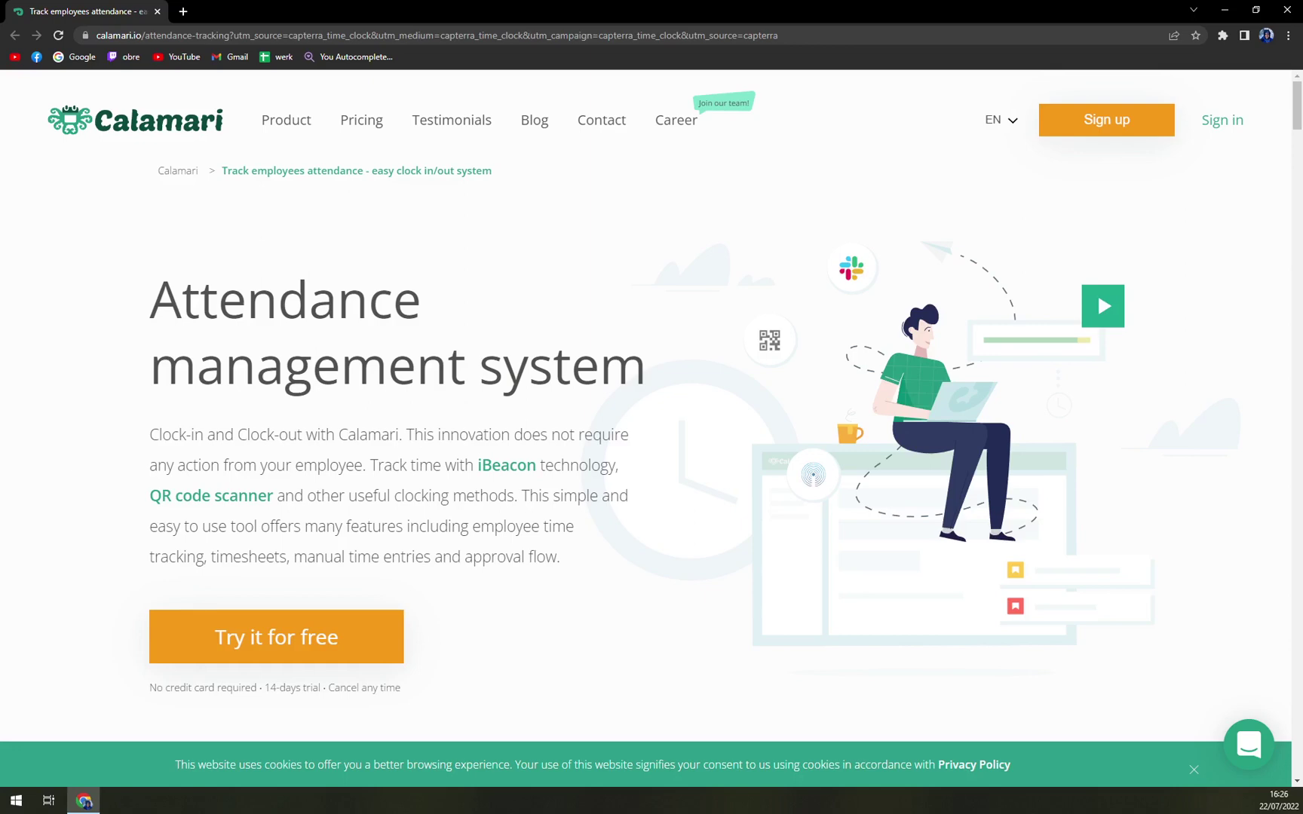
scroll(340, 421, "down", 6)
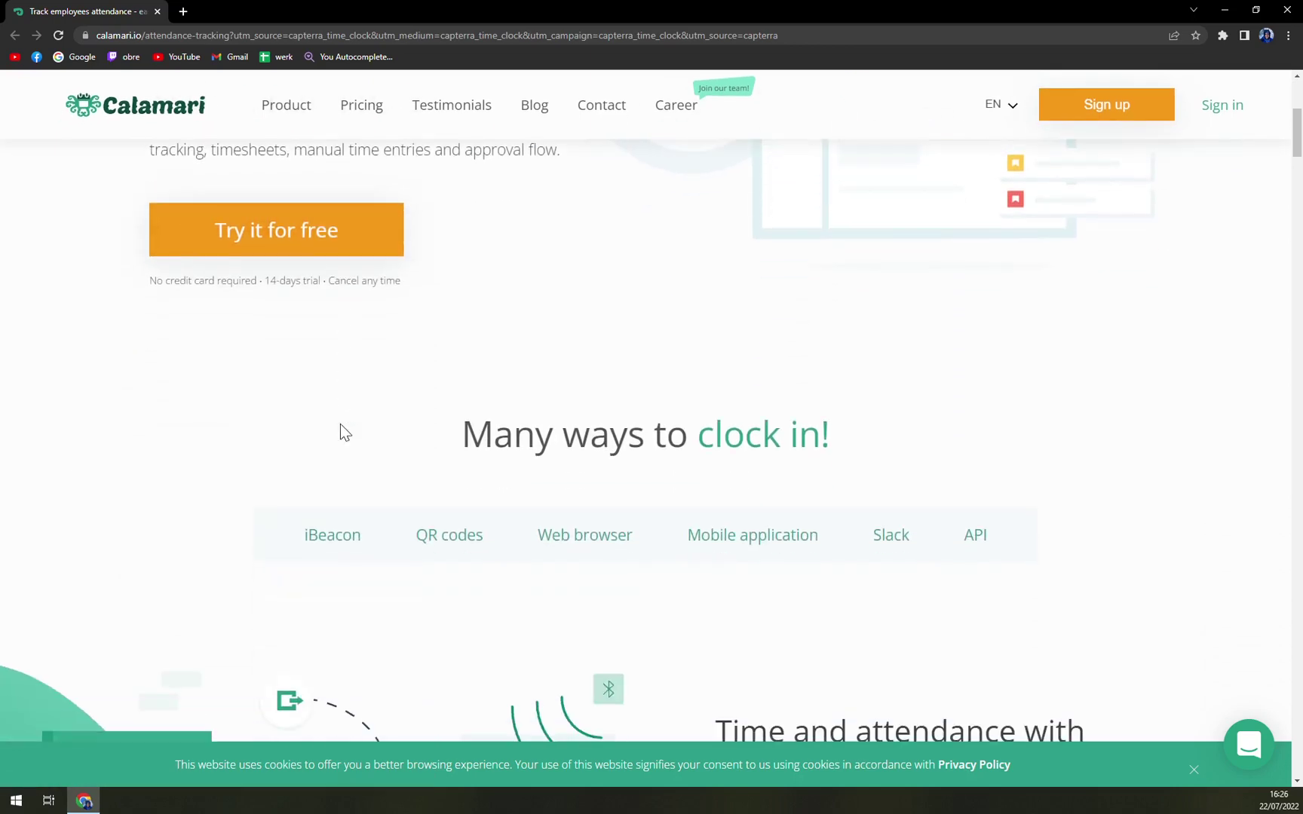
scroll(332, 442, "down", 3)
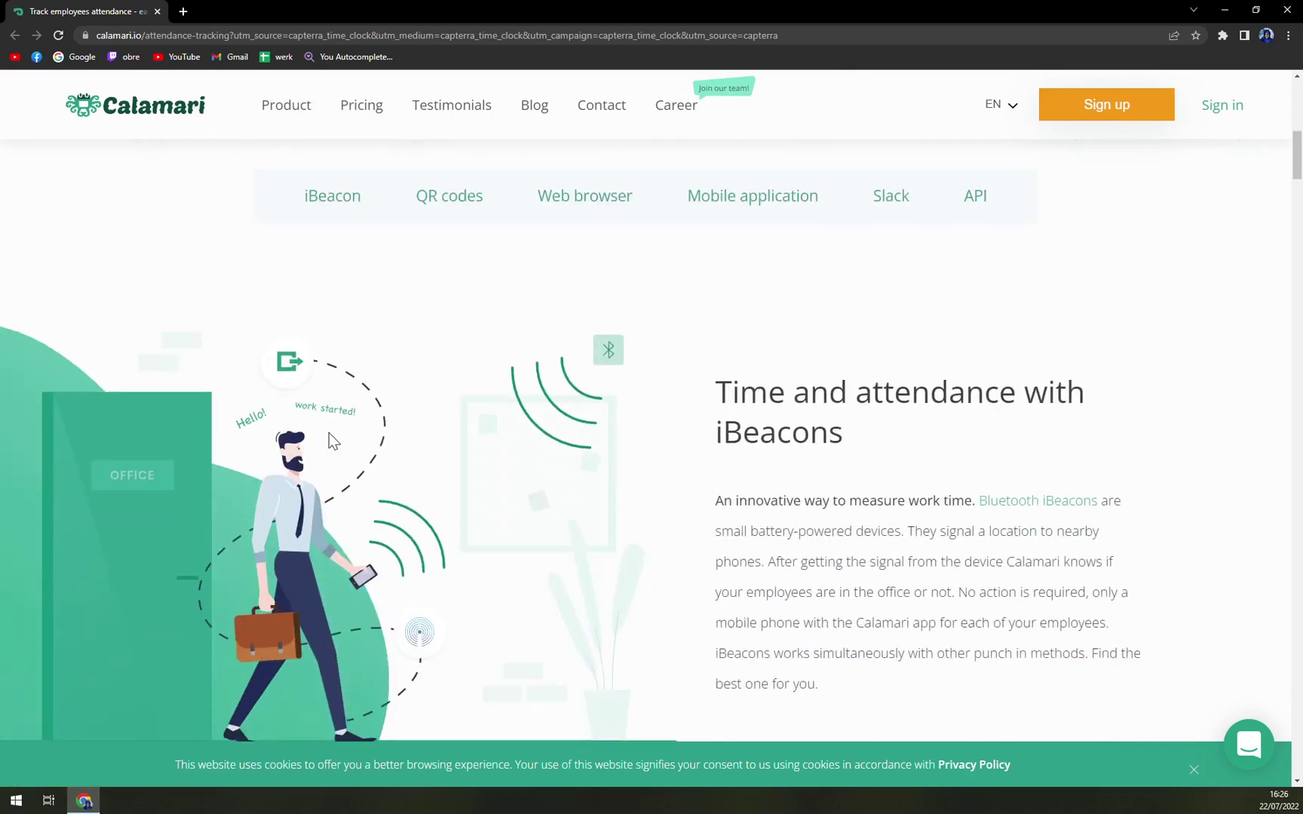
scroll(329, 434, "down", 3)
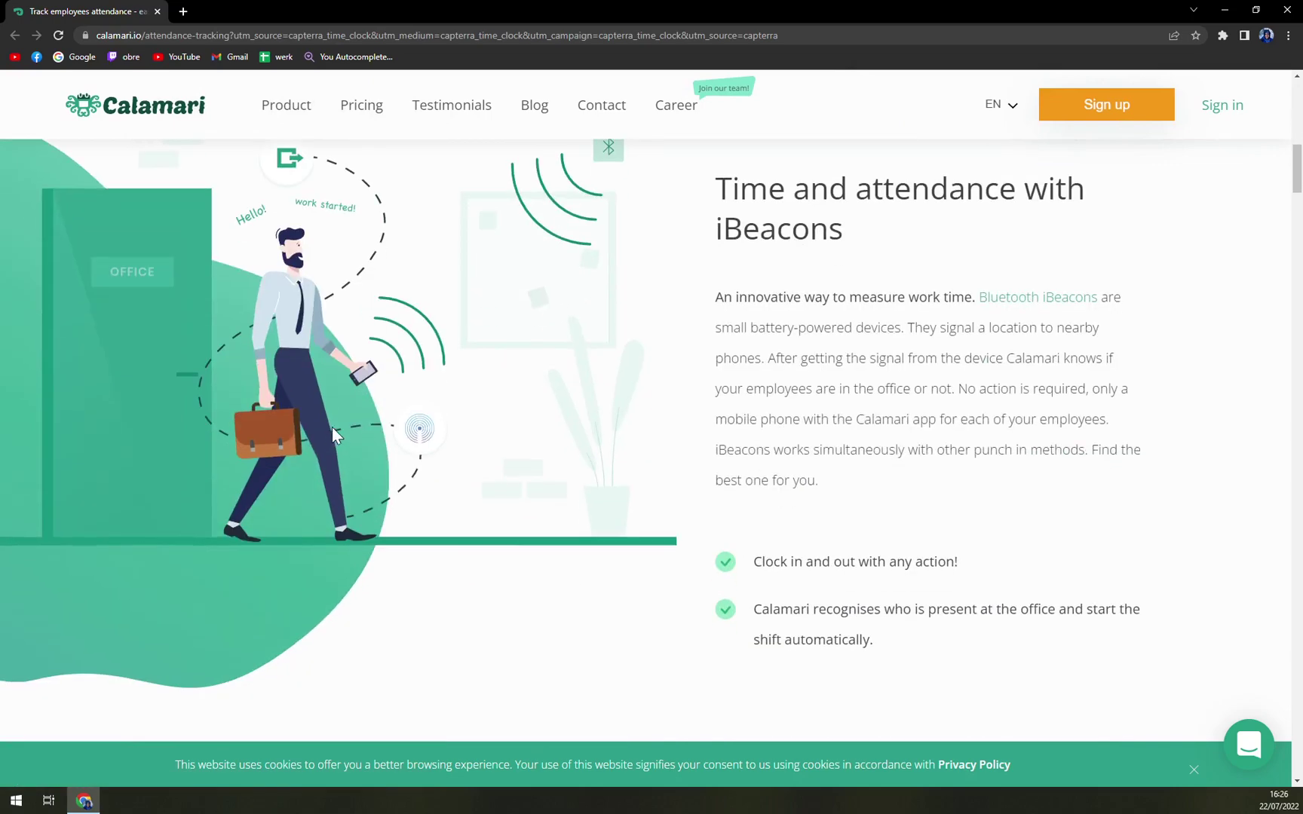
scroll(331, 427, "up", 3)
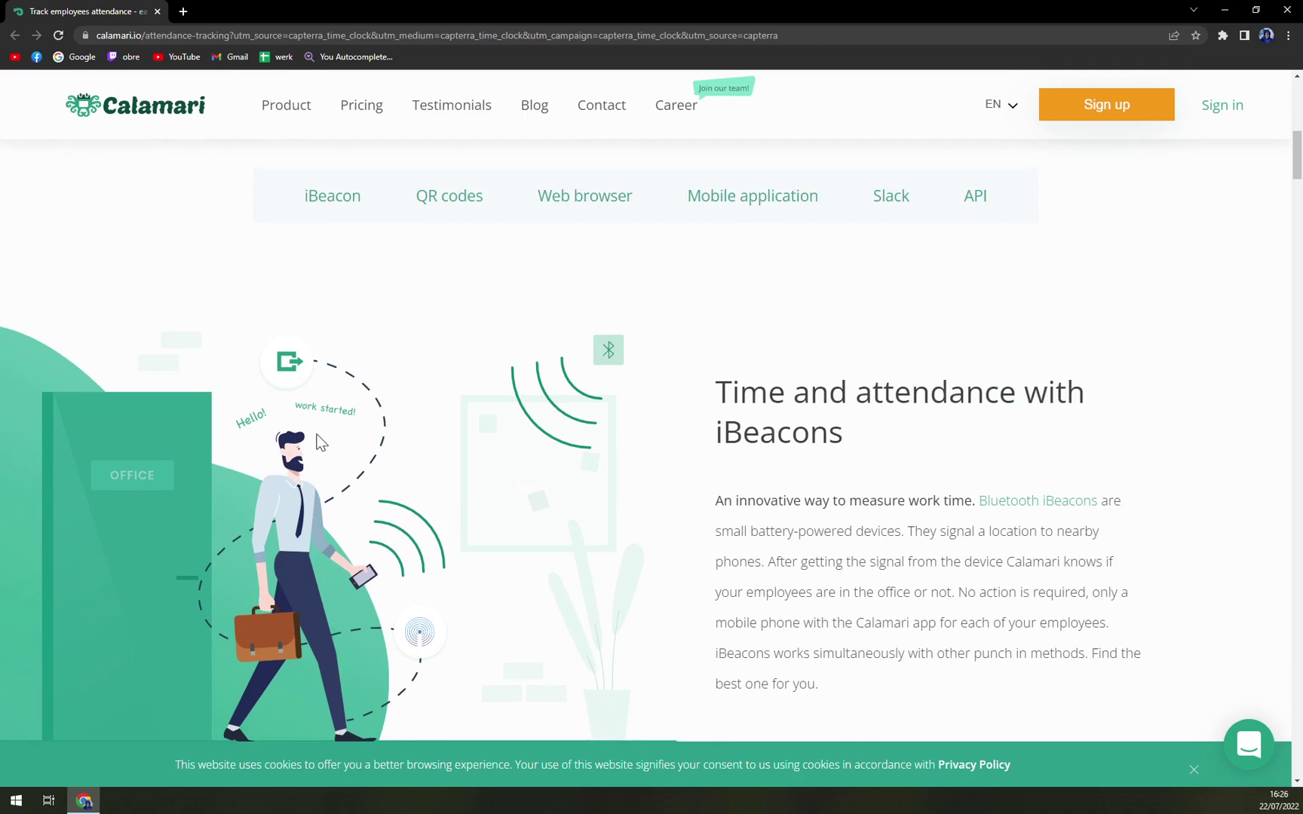
scroll(312, 443, "up", 10)
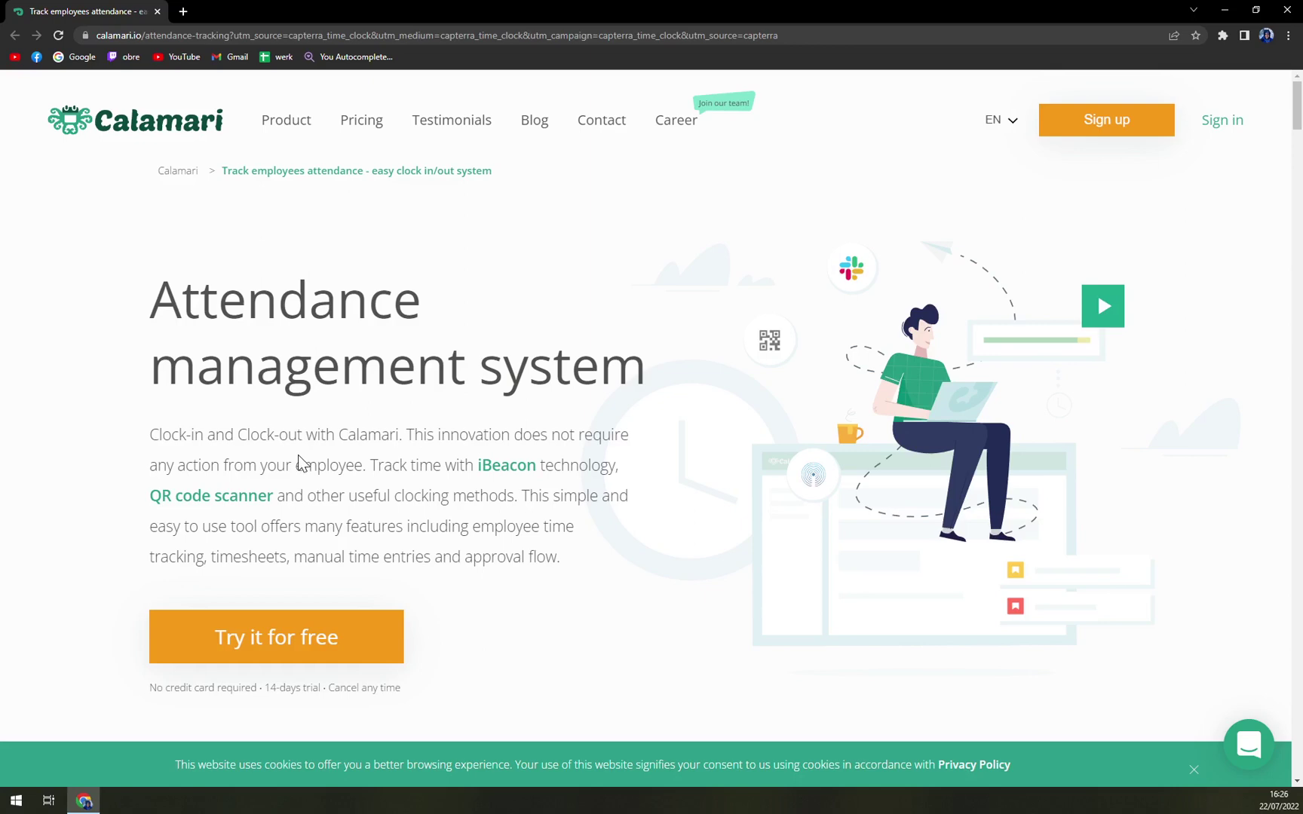
scroll(298, 457, "down", 9)
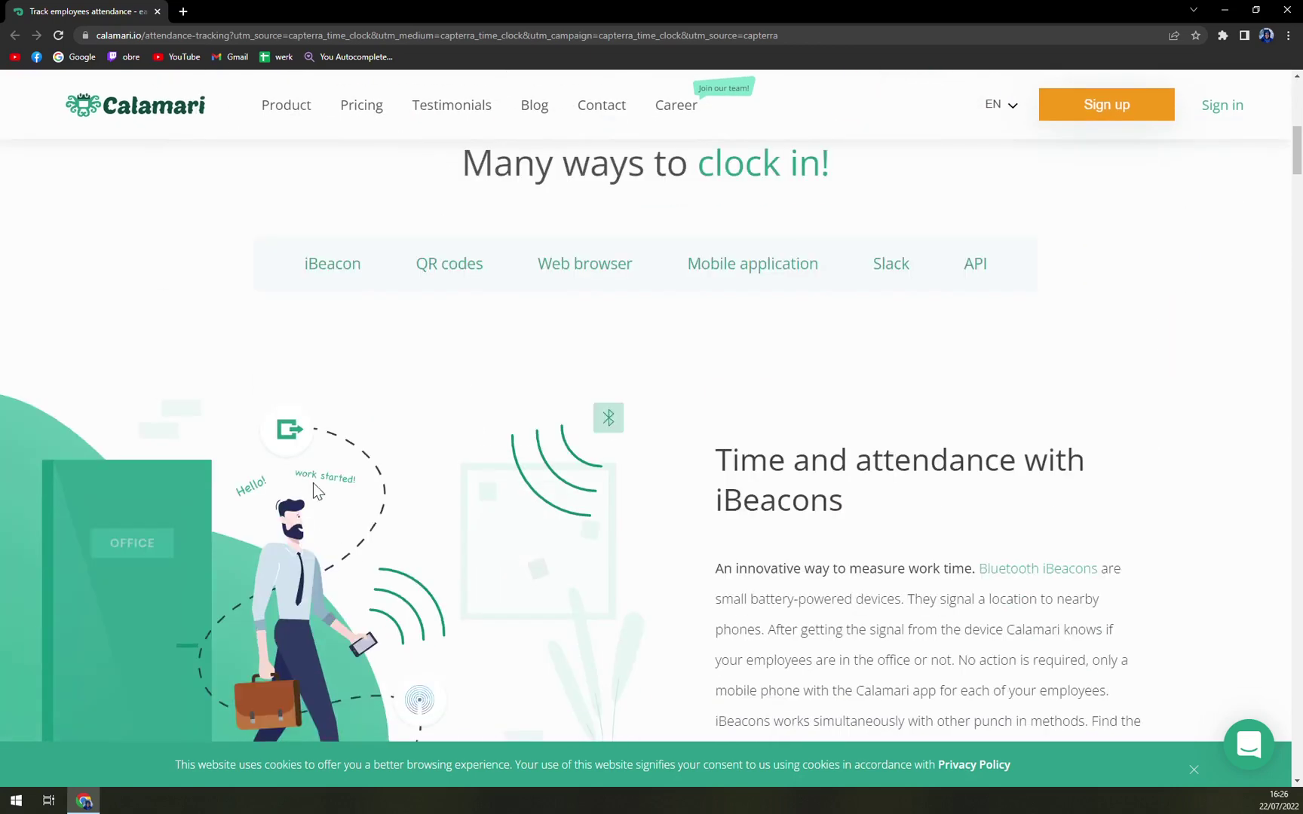
scroll(306, 472, "down", 5)
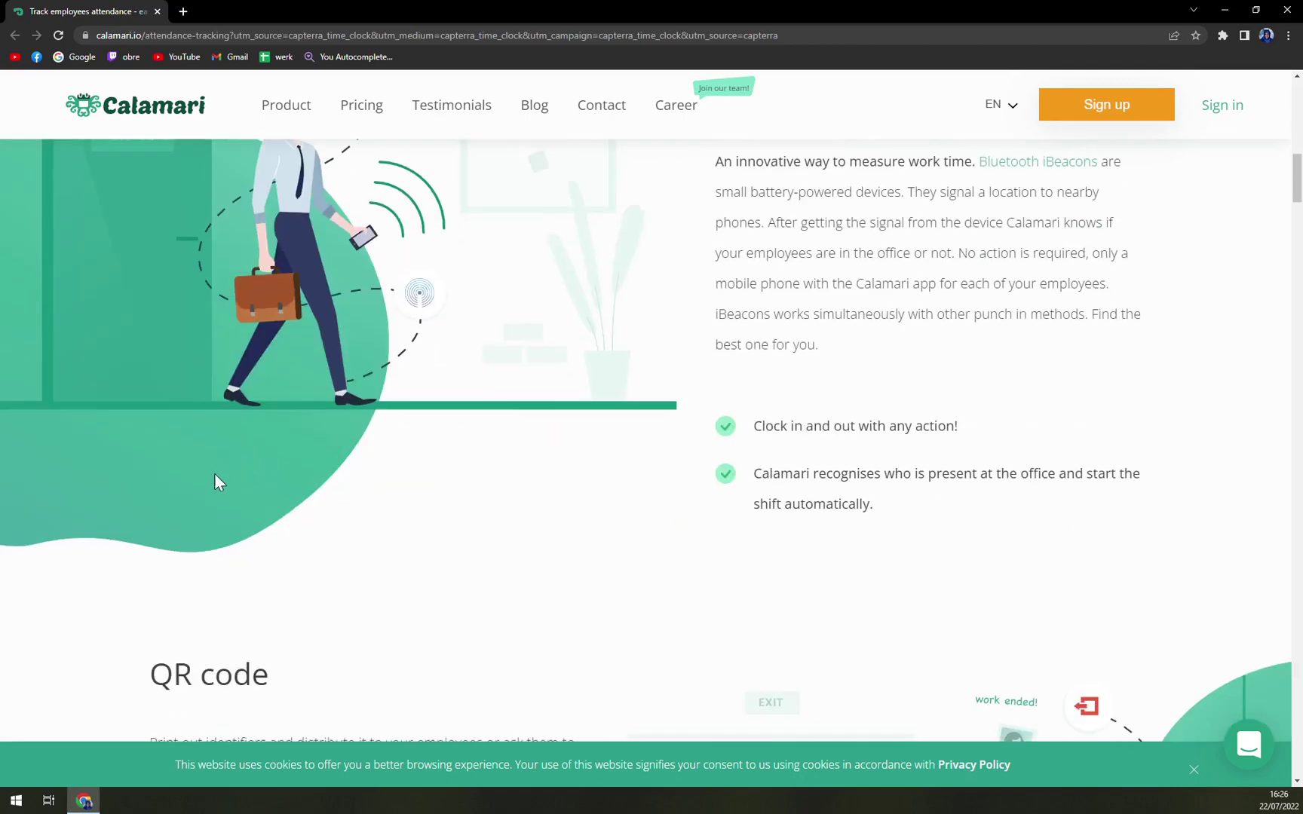
scroll(213, 479, "up", 14)
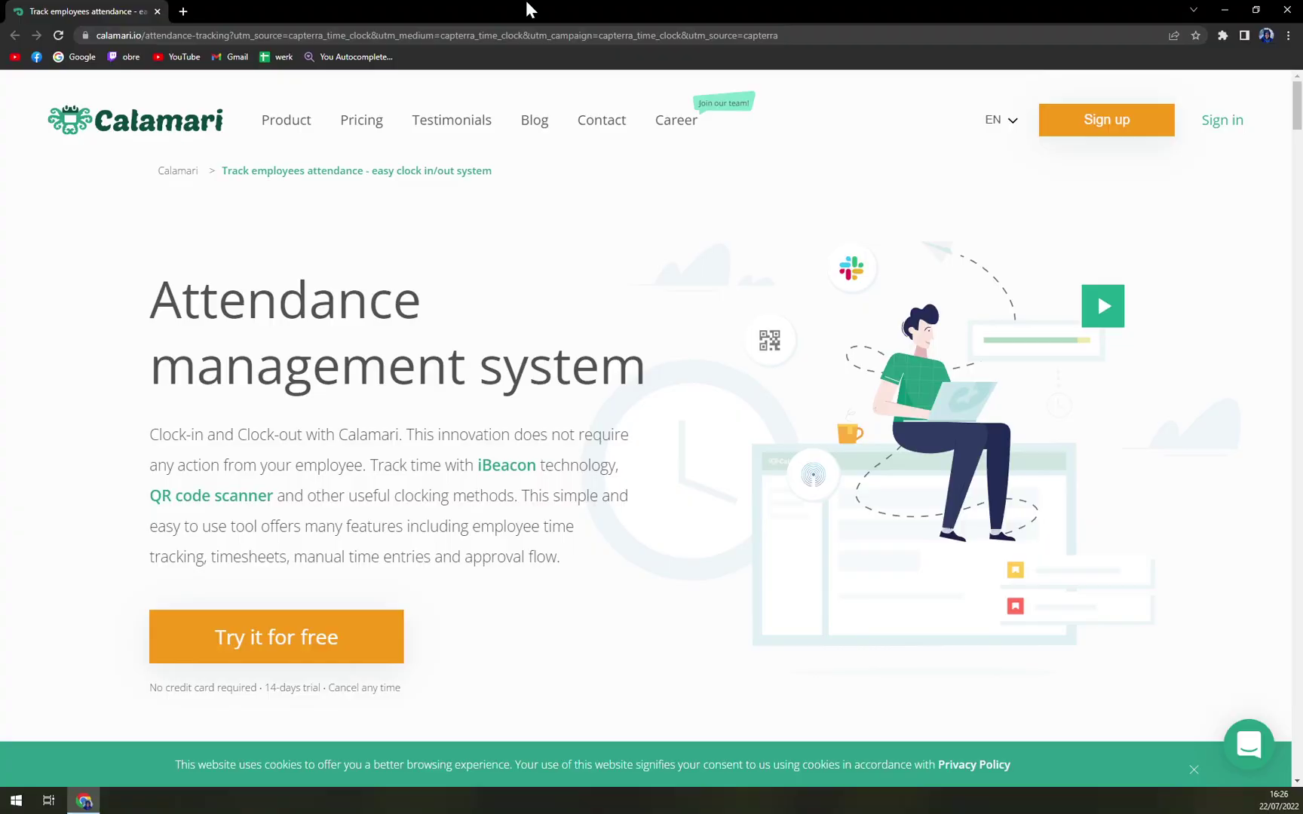
left_click_drag(523, 6, 636, 9)
scroll(235, 593, "down", 6)
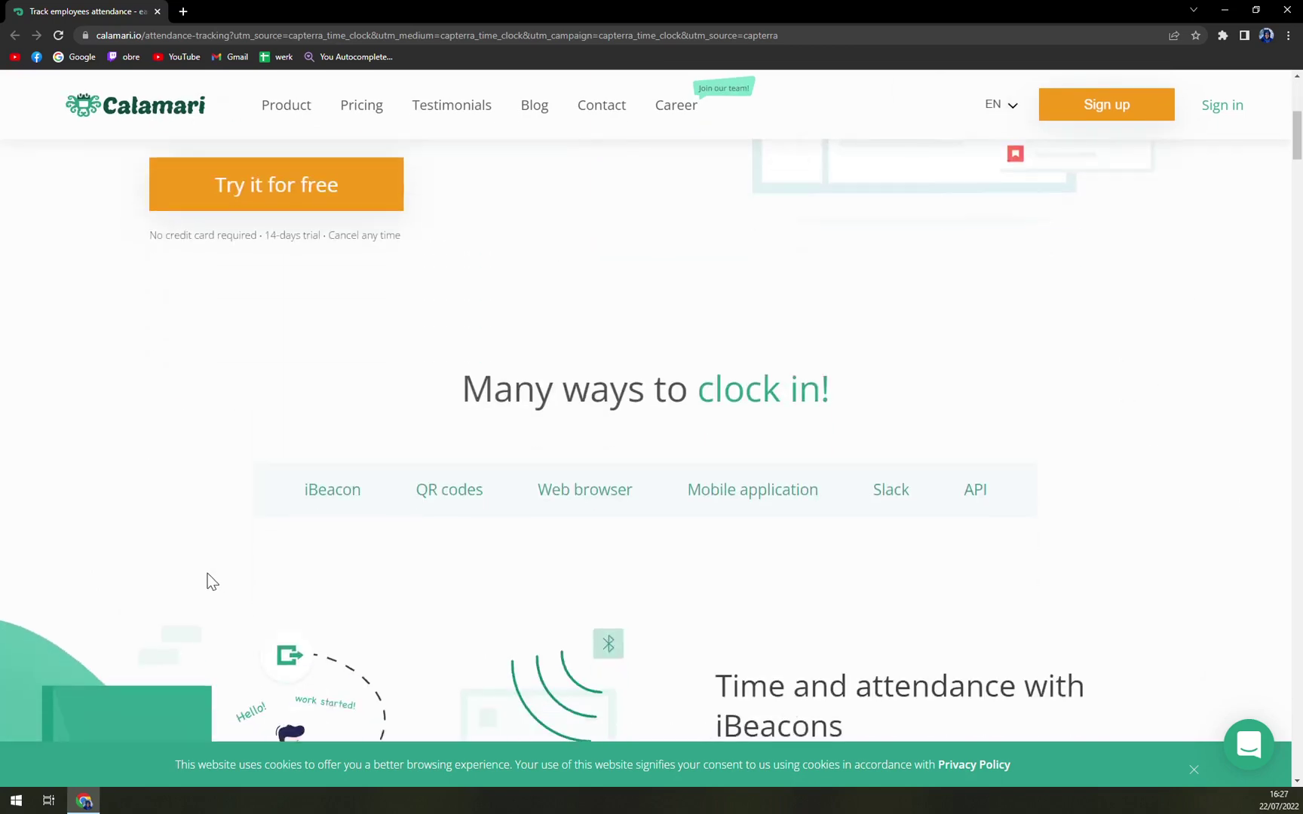
scroll(207, 579, "up", 6)
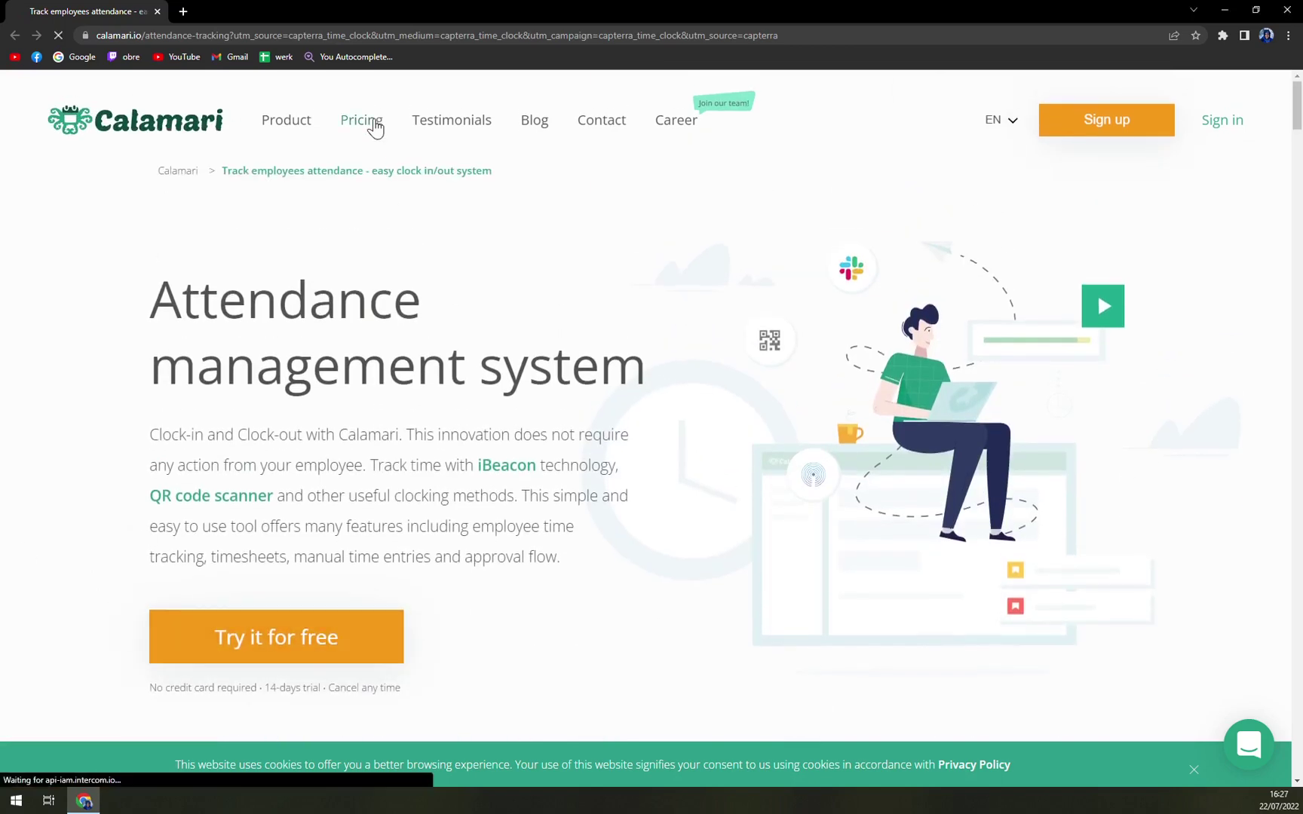
Open the Pricing page and flip the billing from monthly back to annual.
left_click(371, 124)
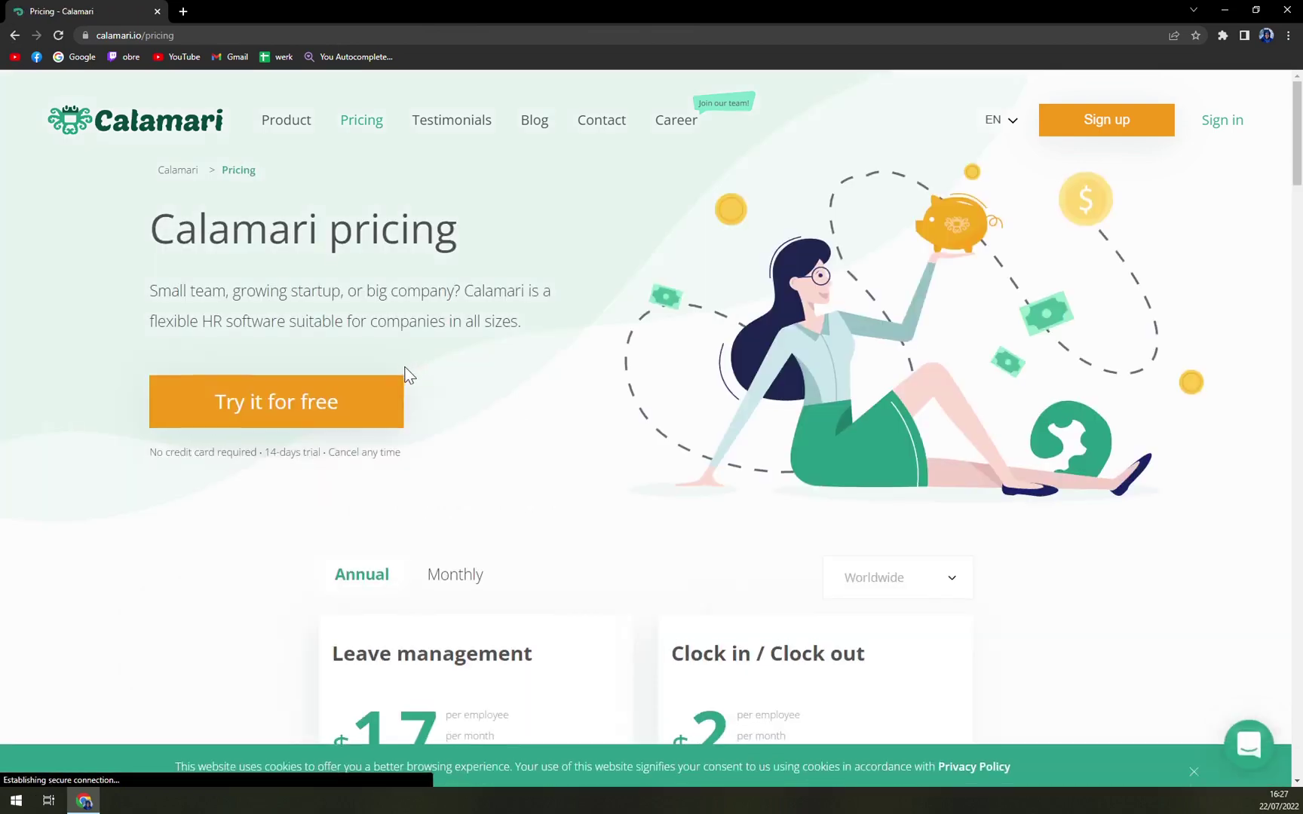
scroll(413, 355, "down", 5)
scroll(213, 326, "up", 1)
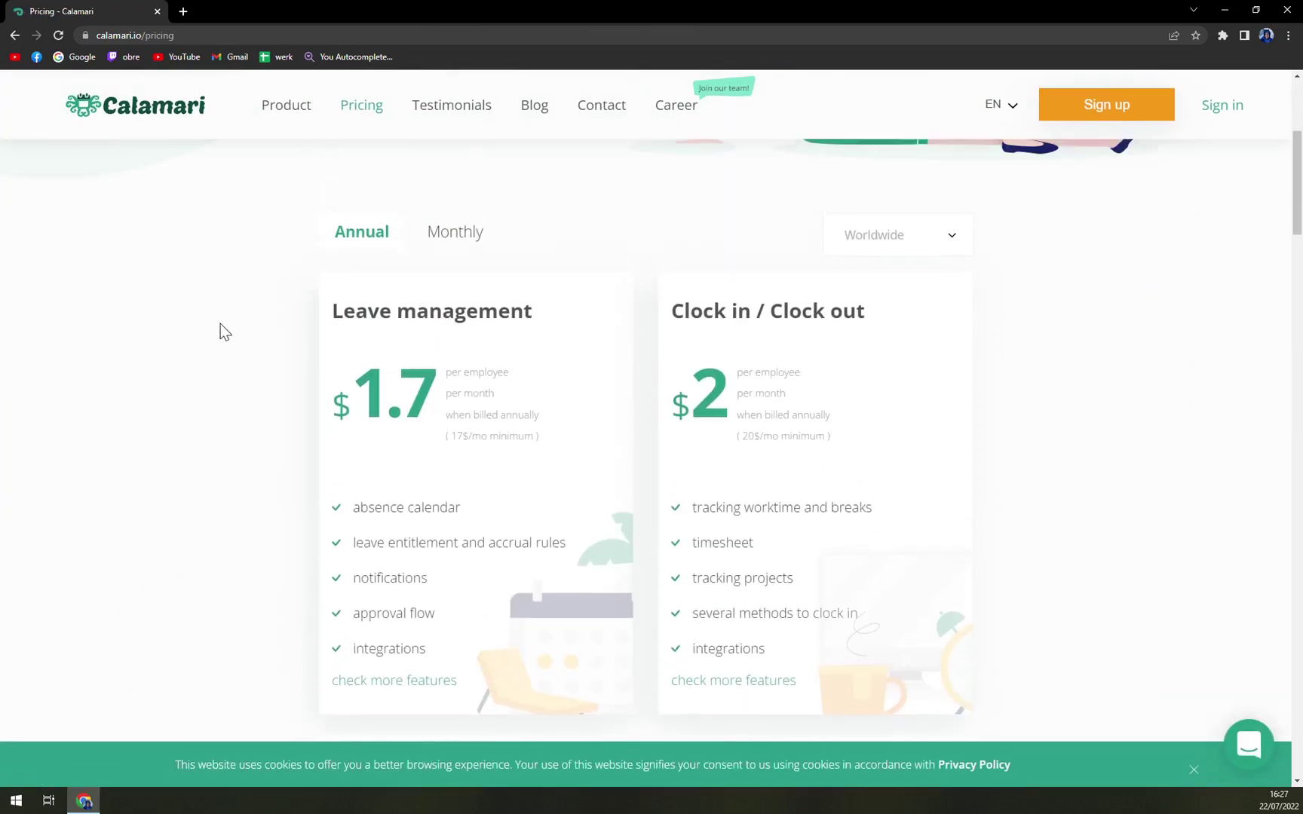
left_click(419, 249)
left_click(365, 252)
scroll(466, 276, "up", 3)
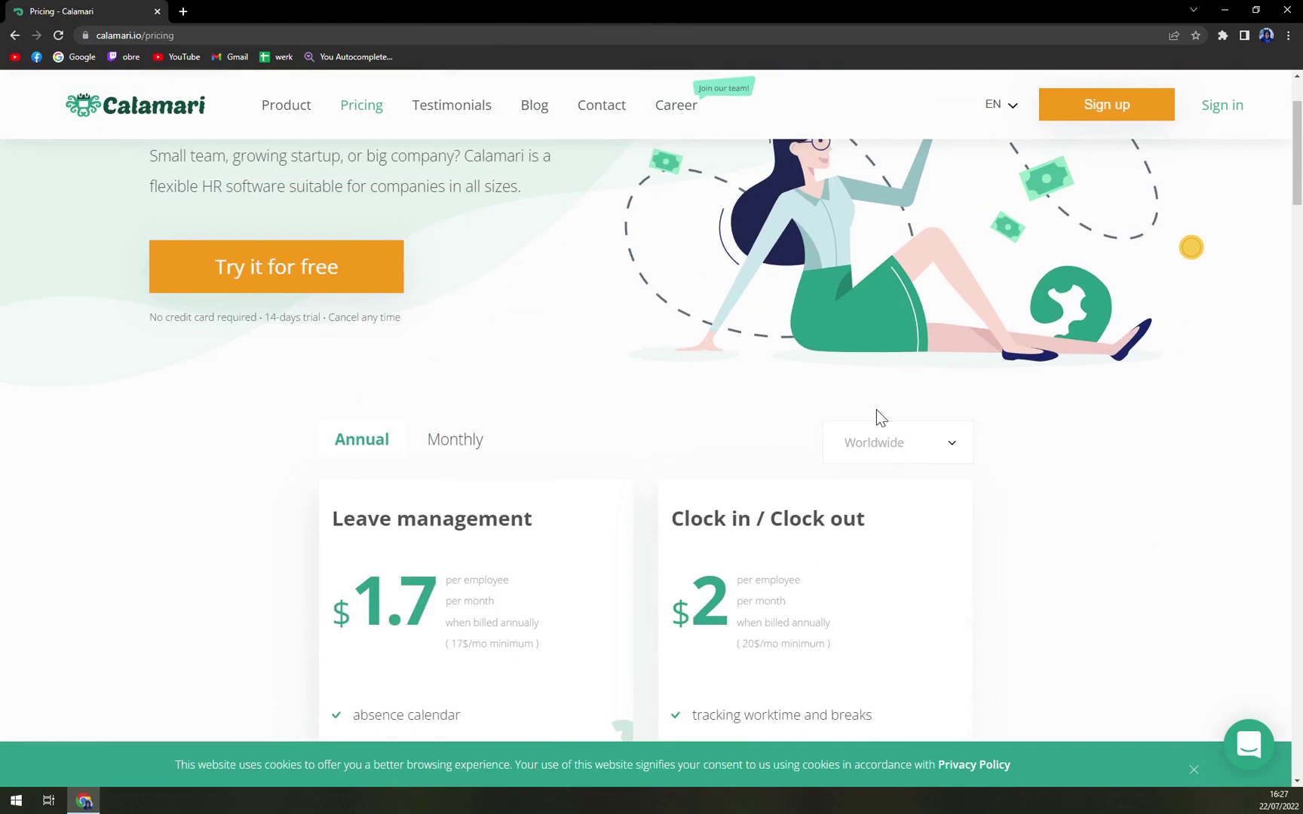
Set the price region to Europe, briefly comparing the Worldwide dollar prices.
left_click(905, 453)
left_click(876, 532)
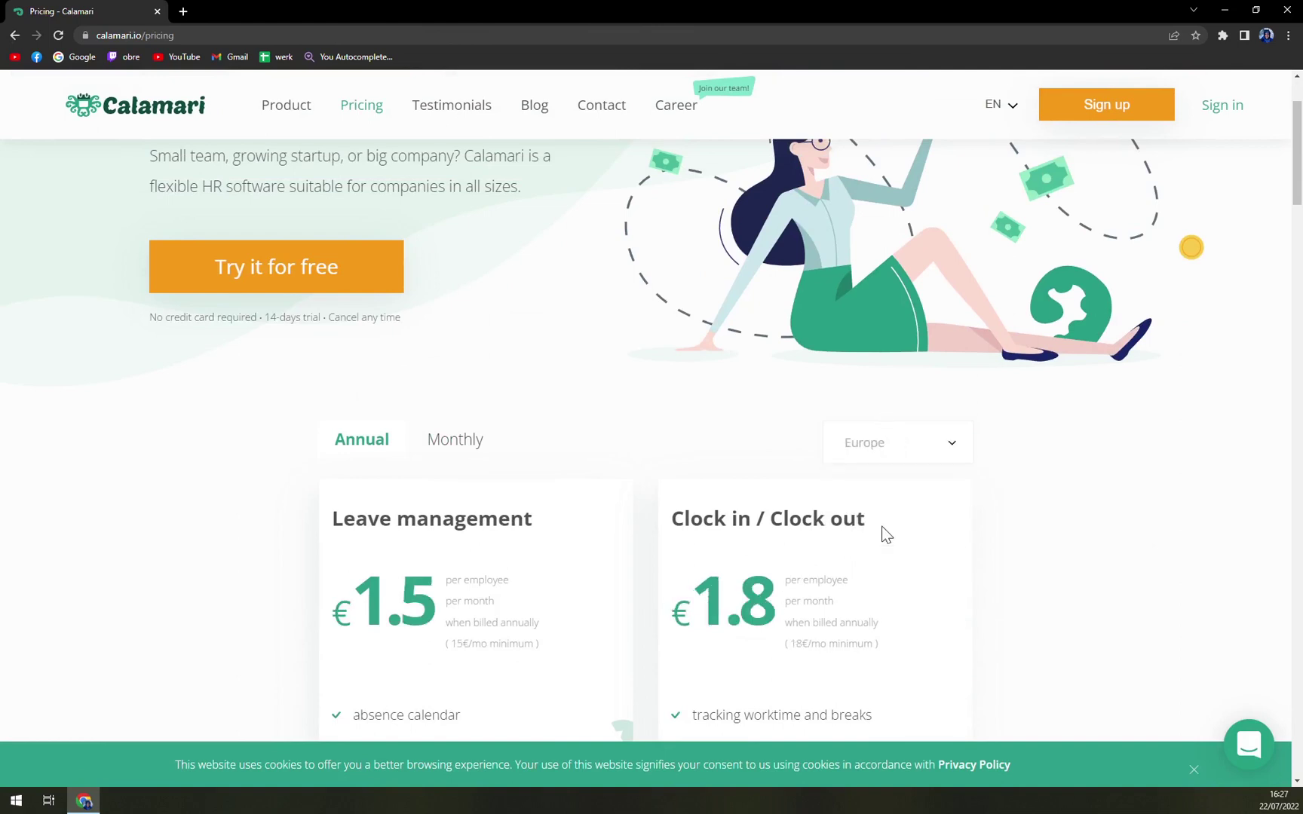
left_click(880, 462)
left_click(877, 488)
left_click(875, 445)
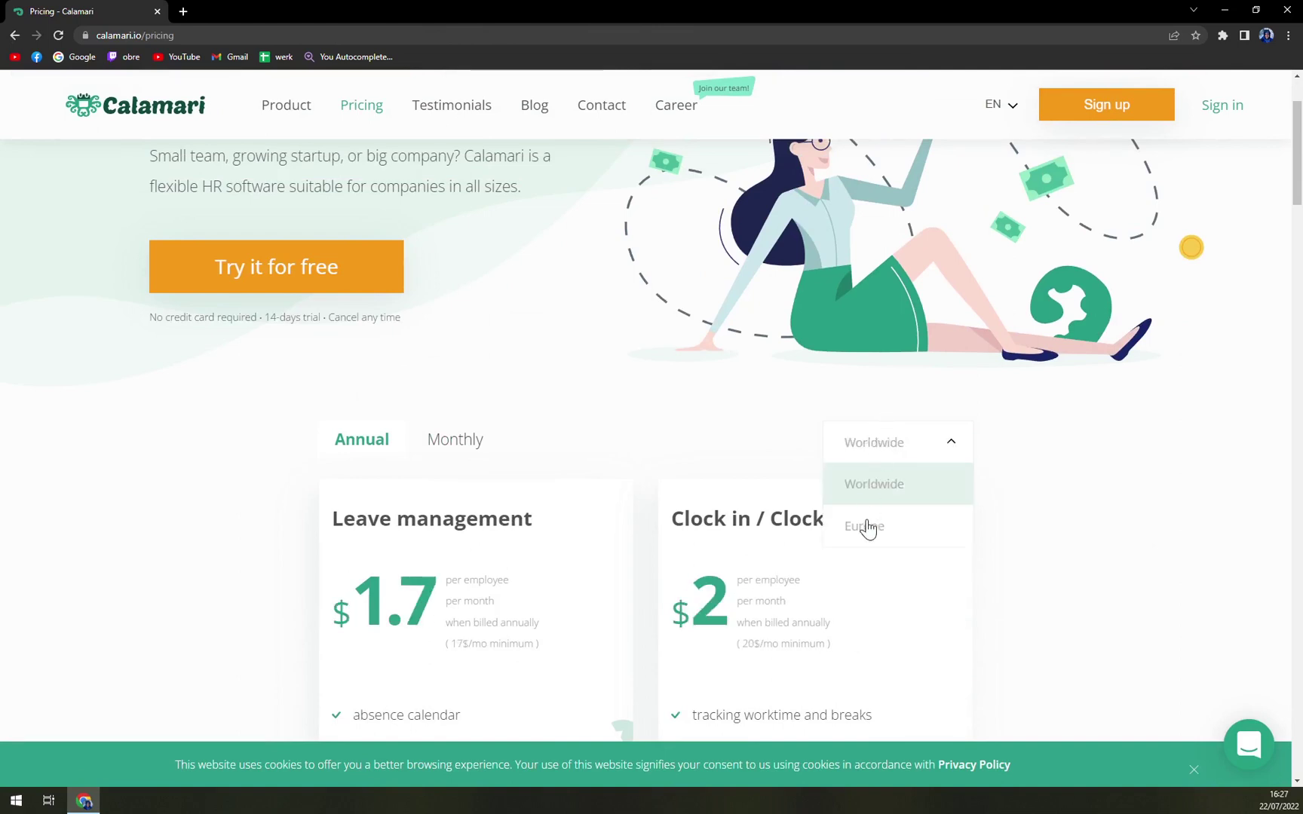
left_click(868, 527)
Close the chat popup and compare monthly against annual euro prices.
scroll(232, 550, "down", 2)
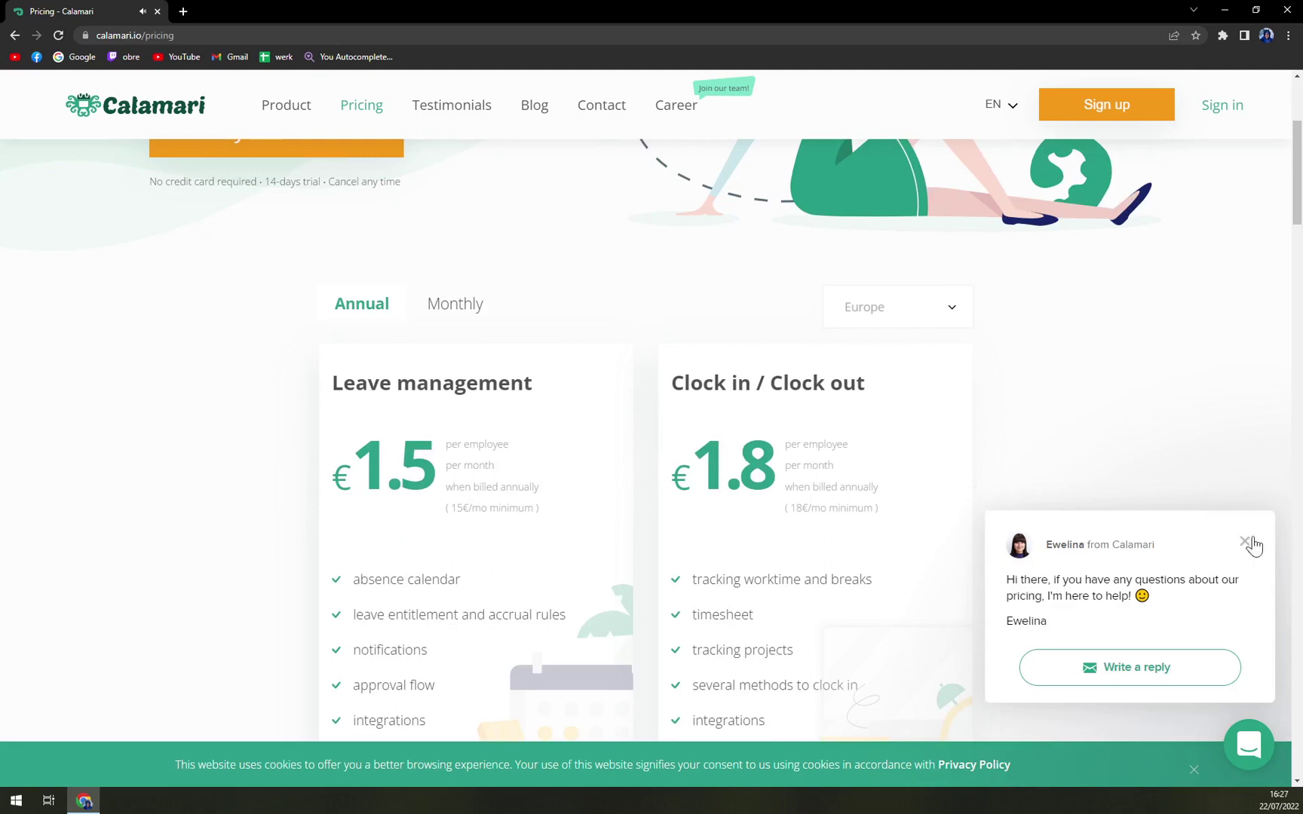
left_click(1244, 542)
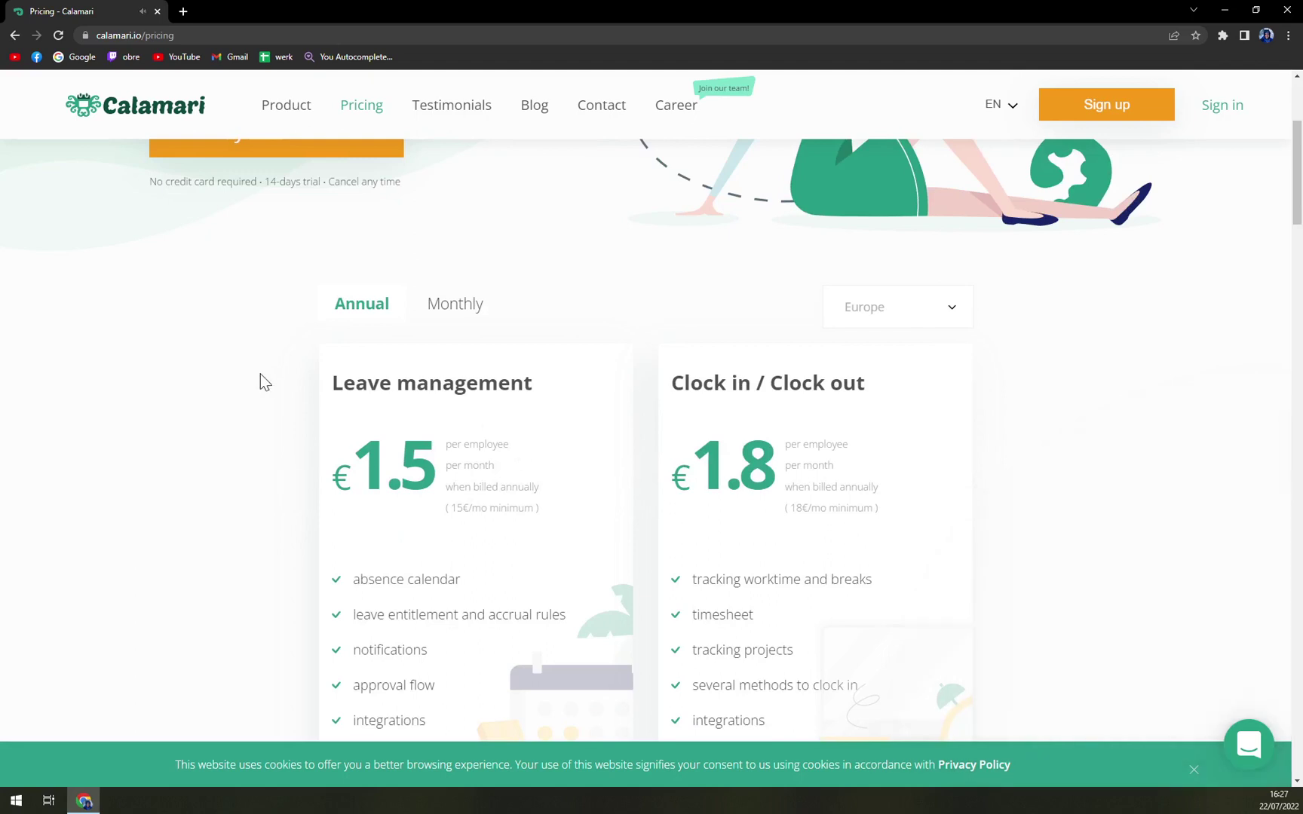
left_click(486, 320)
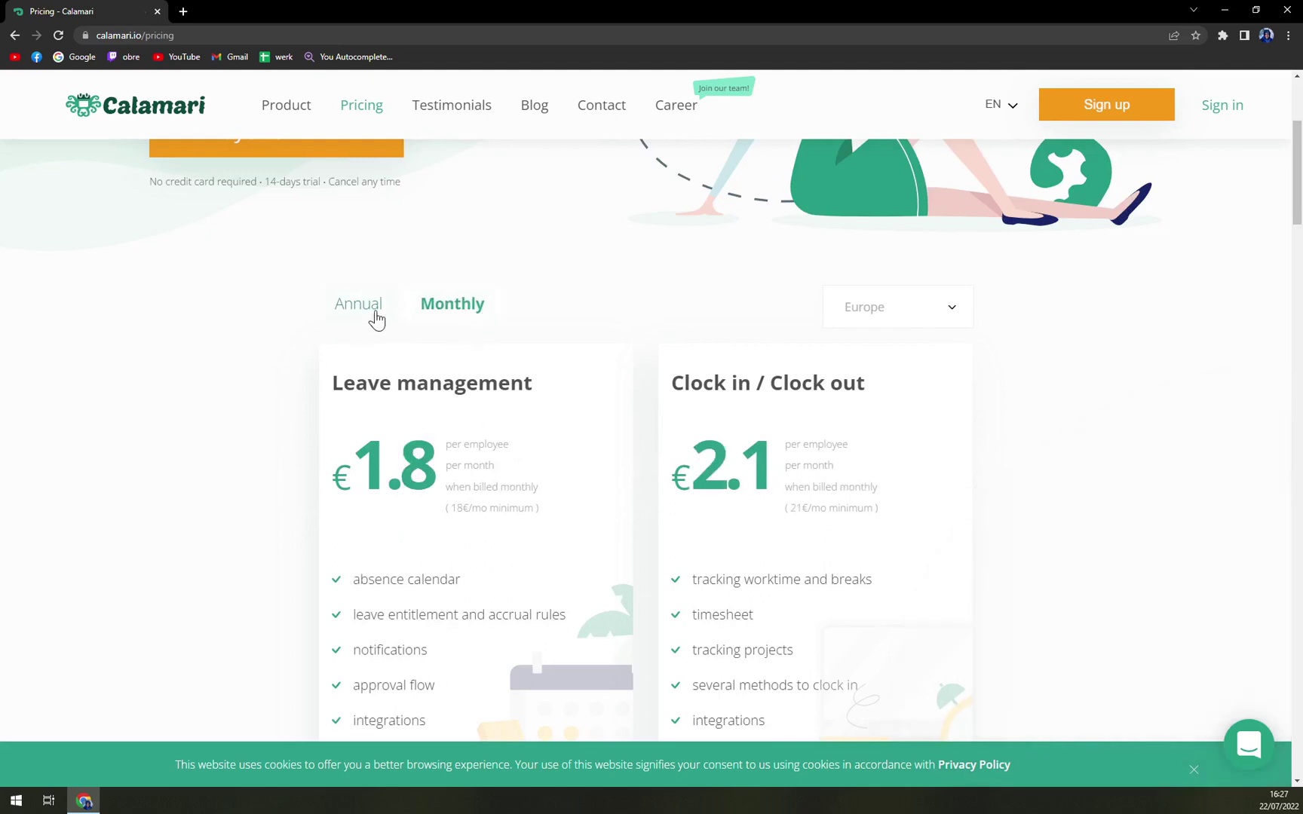
left_click(352, 306)
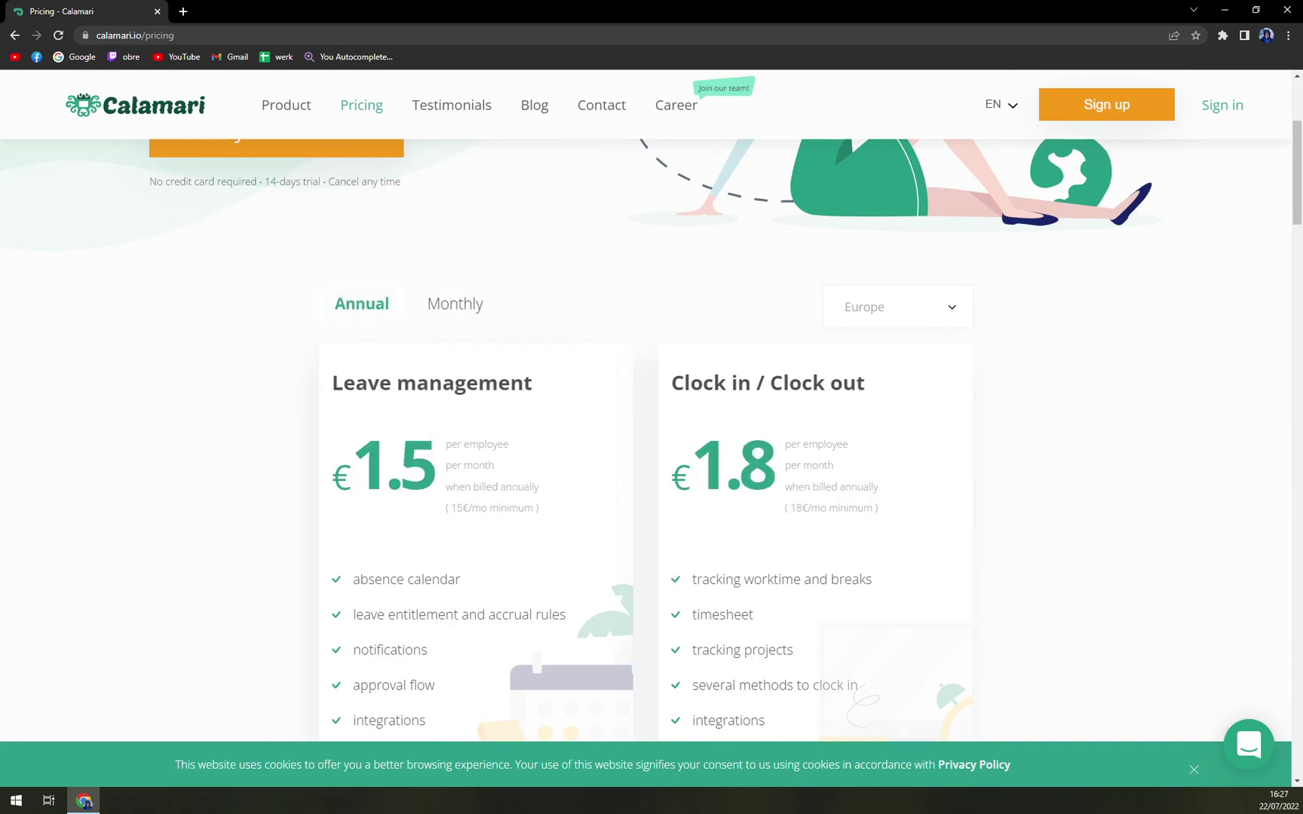
Review the annual plan cards, highlighting and clearing text in one card.
scroll(415, 392, "down", 2)
scroll(421, 450, "up", 1)
scroll(421, 451, "down", 1)
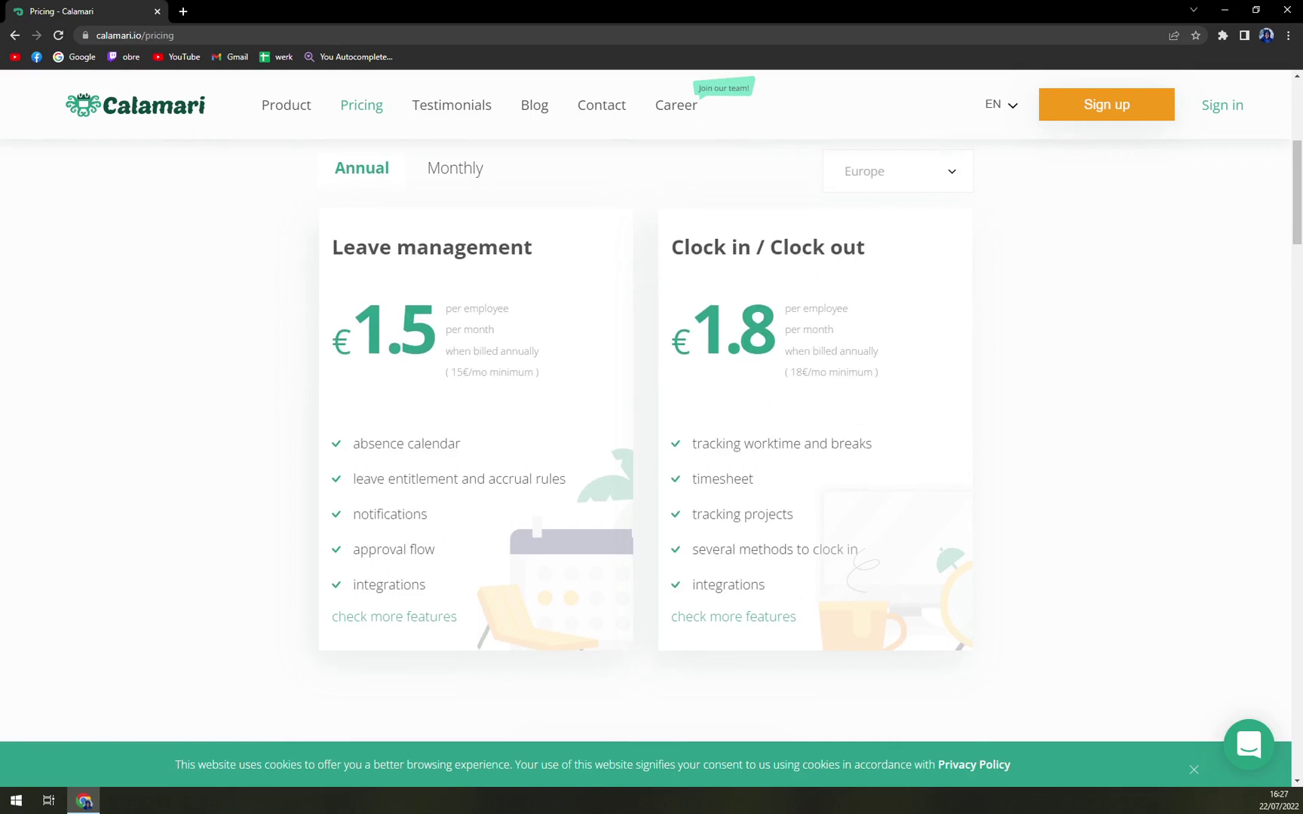
left_click_drag(625, 265, 861, 255)
scroll(450, 322, "down", 4)
left_click(358, 409)
scroll(357, 409, "up", 3)
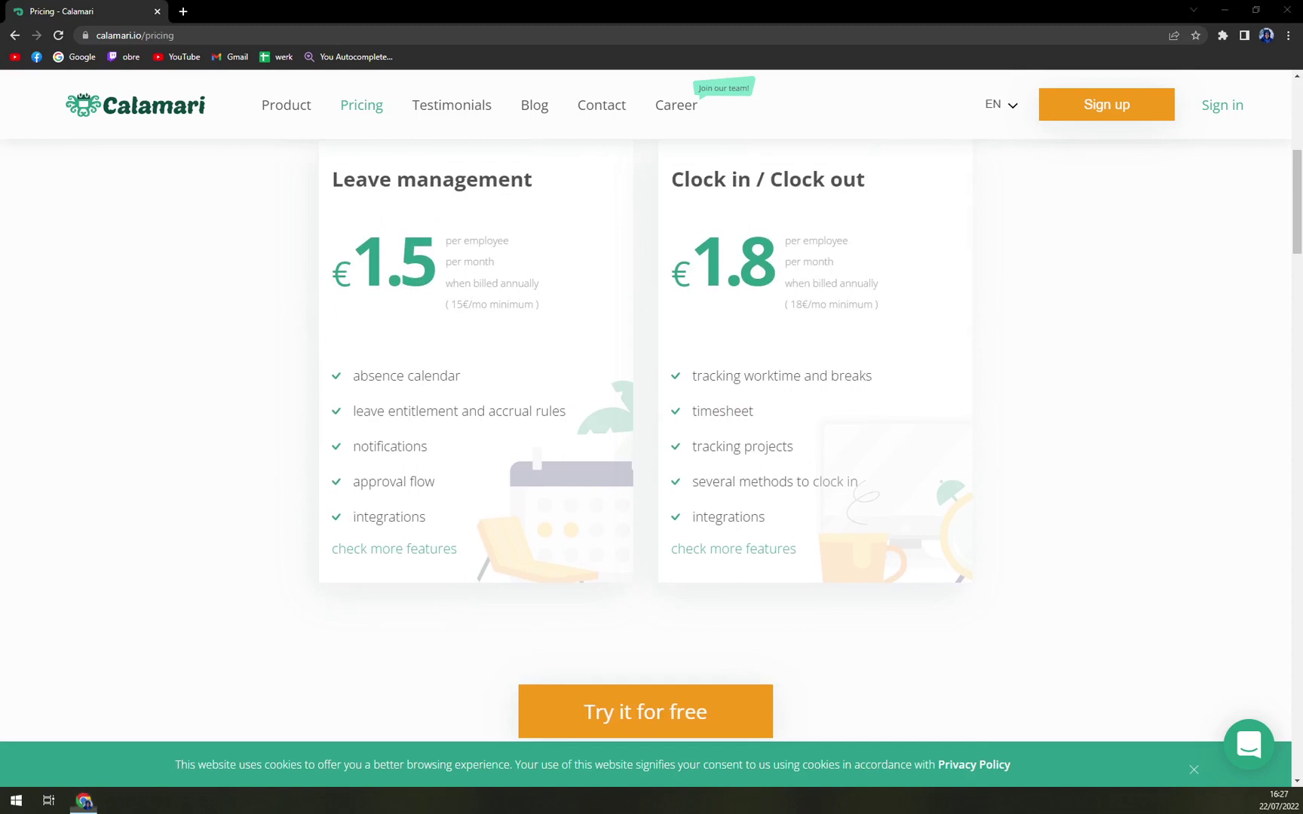
Inspect the Leave management card's €1.5 price, minimum fee and absence features.
scroll(430, 459, "up", 1)
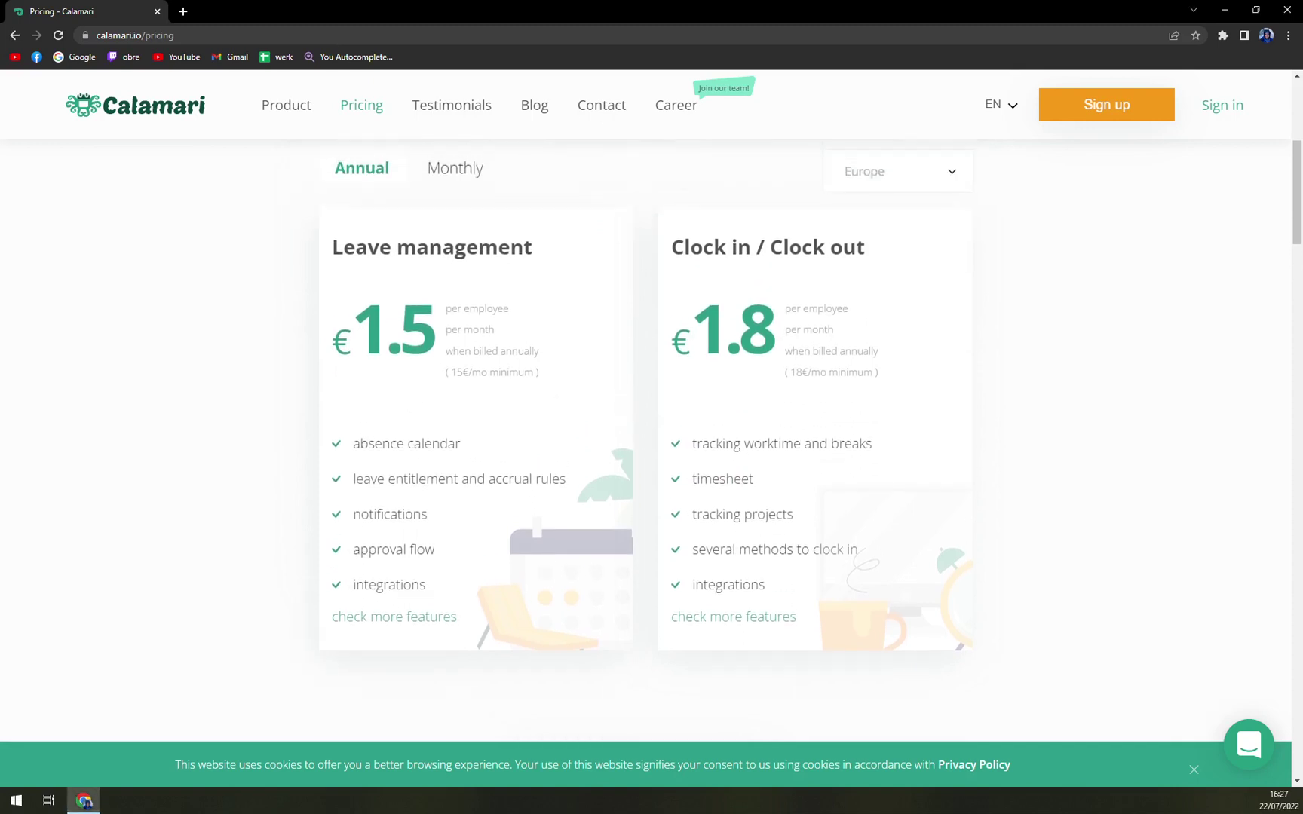
double_click(341, 342)
left_click_drag(445, 305, 495, 331)
left_click(495, 331)
left_click_drag(469, 377, 499, 379)
left_click(543, 380)
left_click_drag(467, 454, 426, 510)
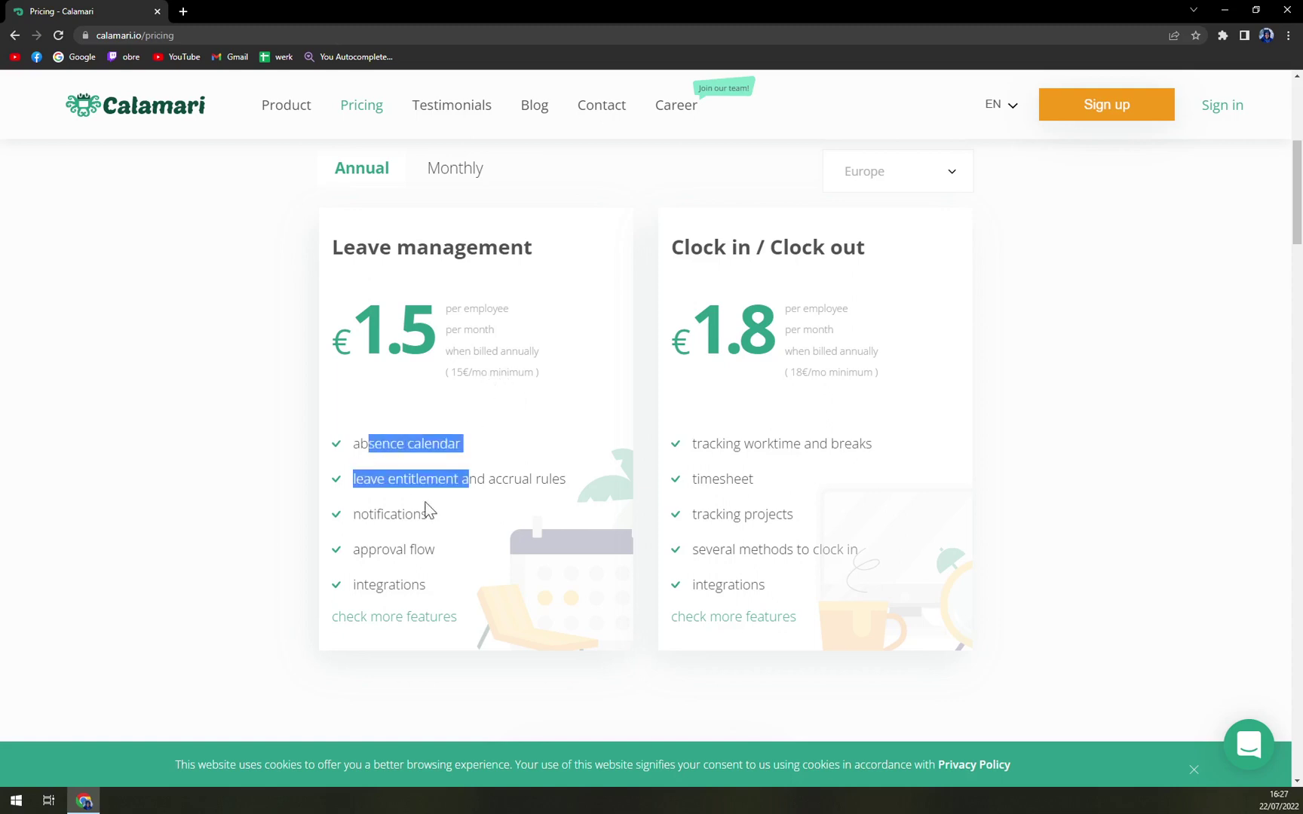
left_click(426, 509)
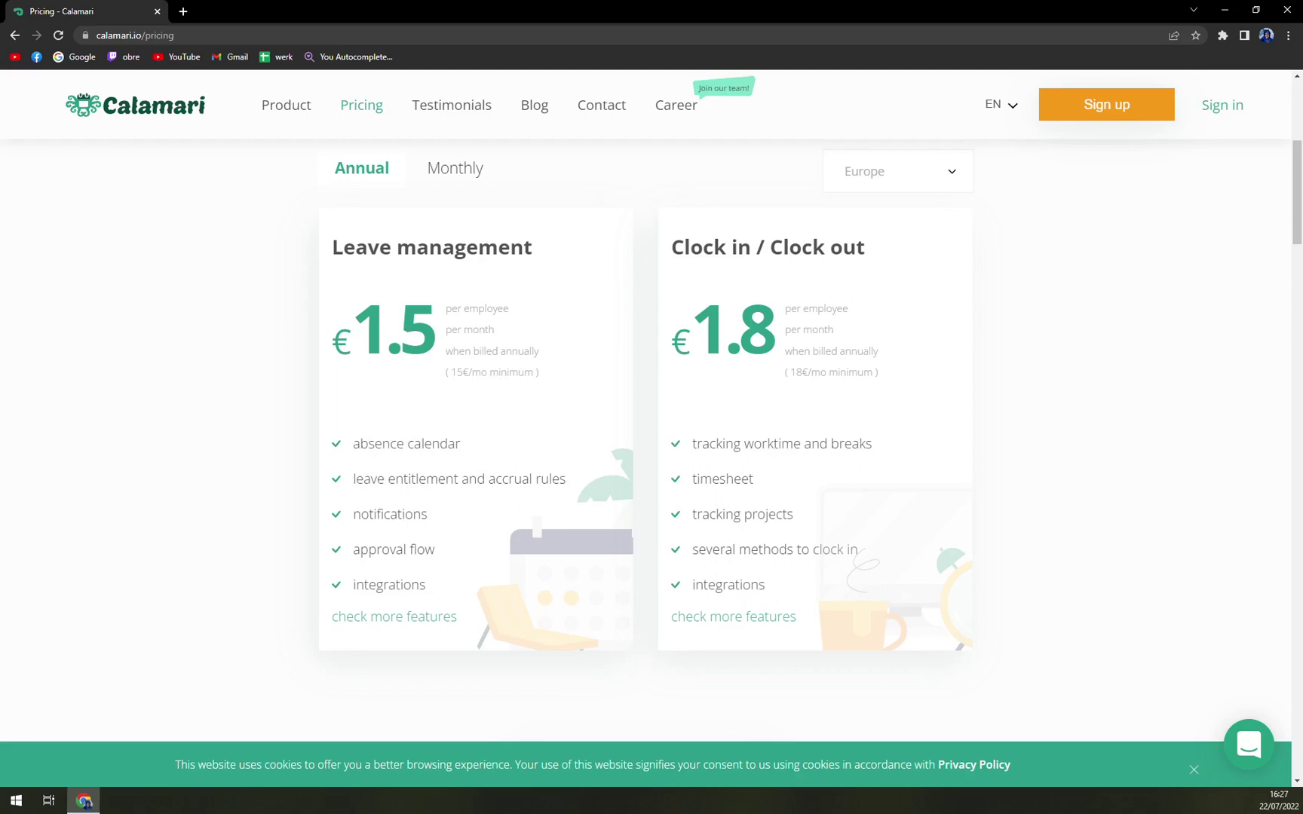
Review the 'Check more features' link and the Clock in / Clock out €1.8 card.
scroll(424, 564, "down", 5)
scroll(404, 535, "up", 5)
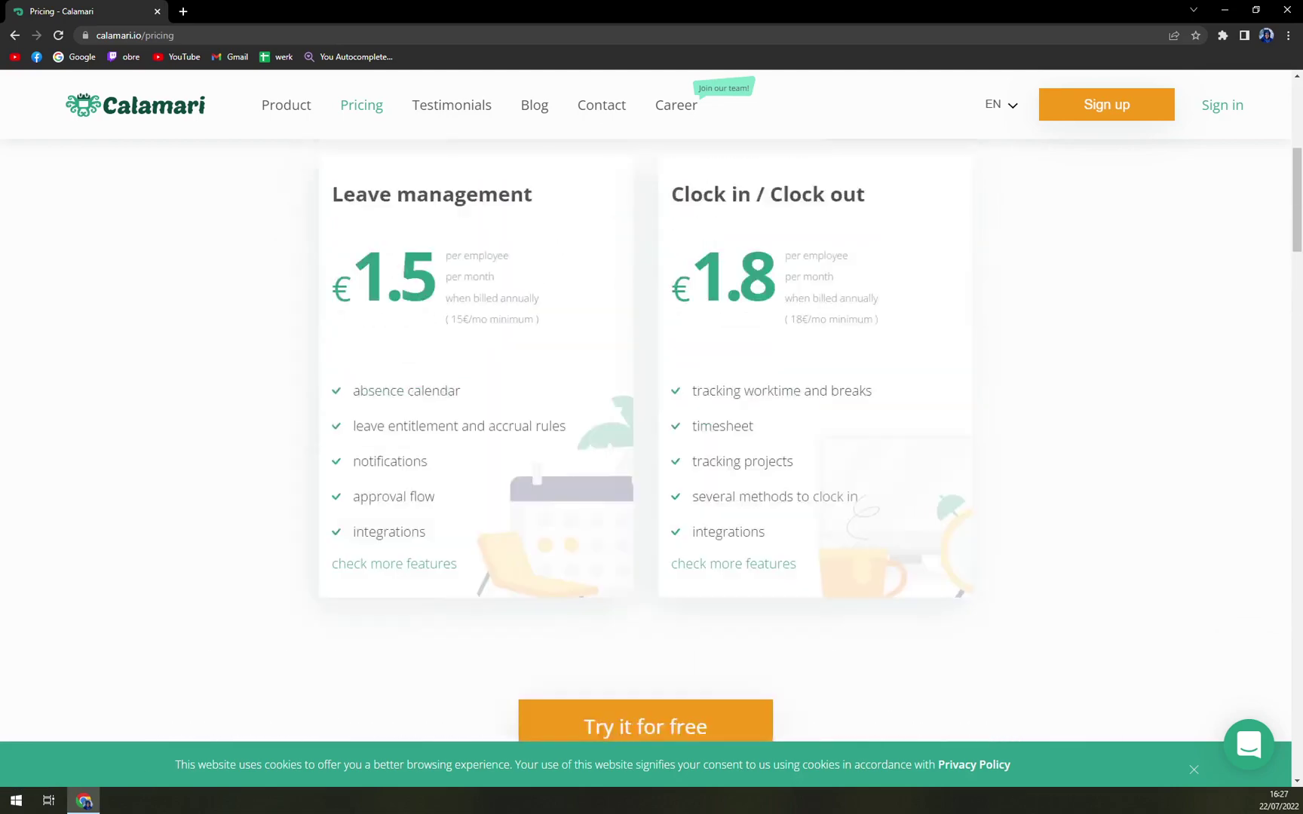
scroll(414, 595, "up", 1)
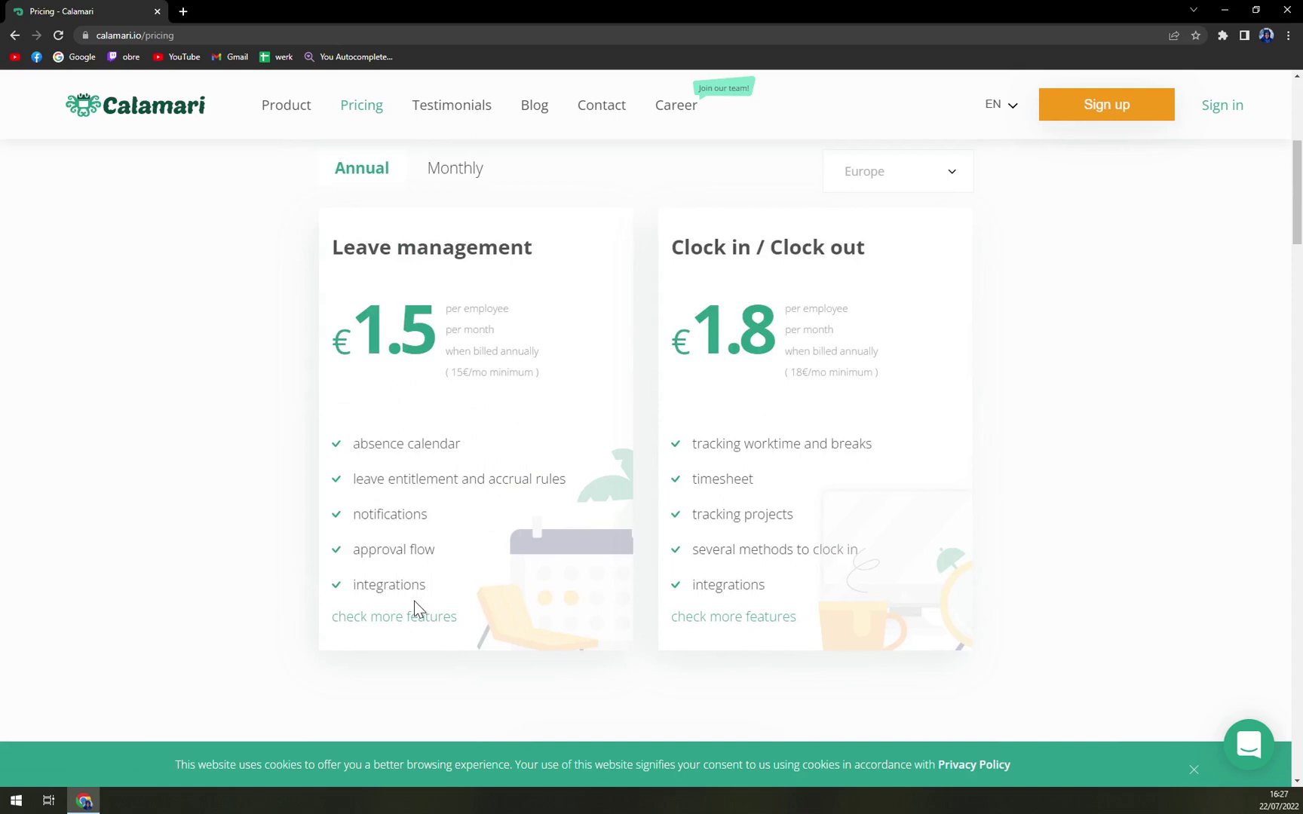
mouse_move(448, 603)
left_mouse_down()
mouse_move(340, 607)
mouse_move(354, 584)
mouse_move(453, 607)
left_mouse_up()
left_click(354, 584)
left_click(452, 607)
left_click_drag(709, 270, 672, 401)
left_click(672, 401)
left_click_drag(793, 309, 799, 620)
left_click(831, 321)
Jump to the Try it for free section and scroll through the page.
left_click(743, 624)
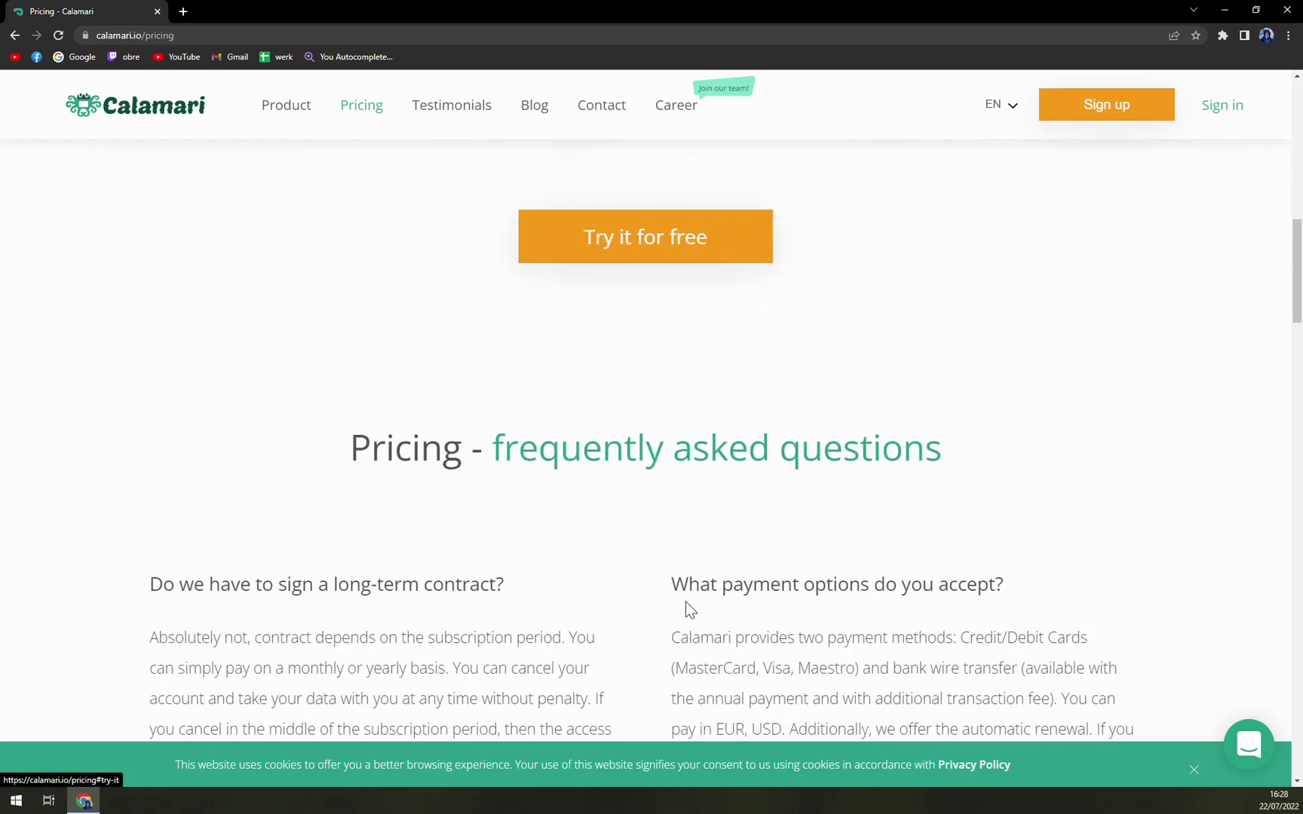
scroll(688, 609, "down", 20)
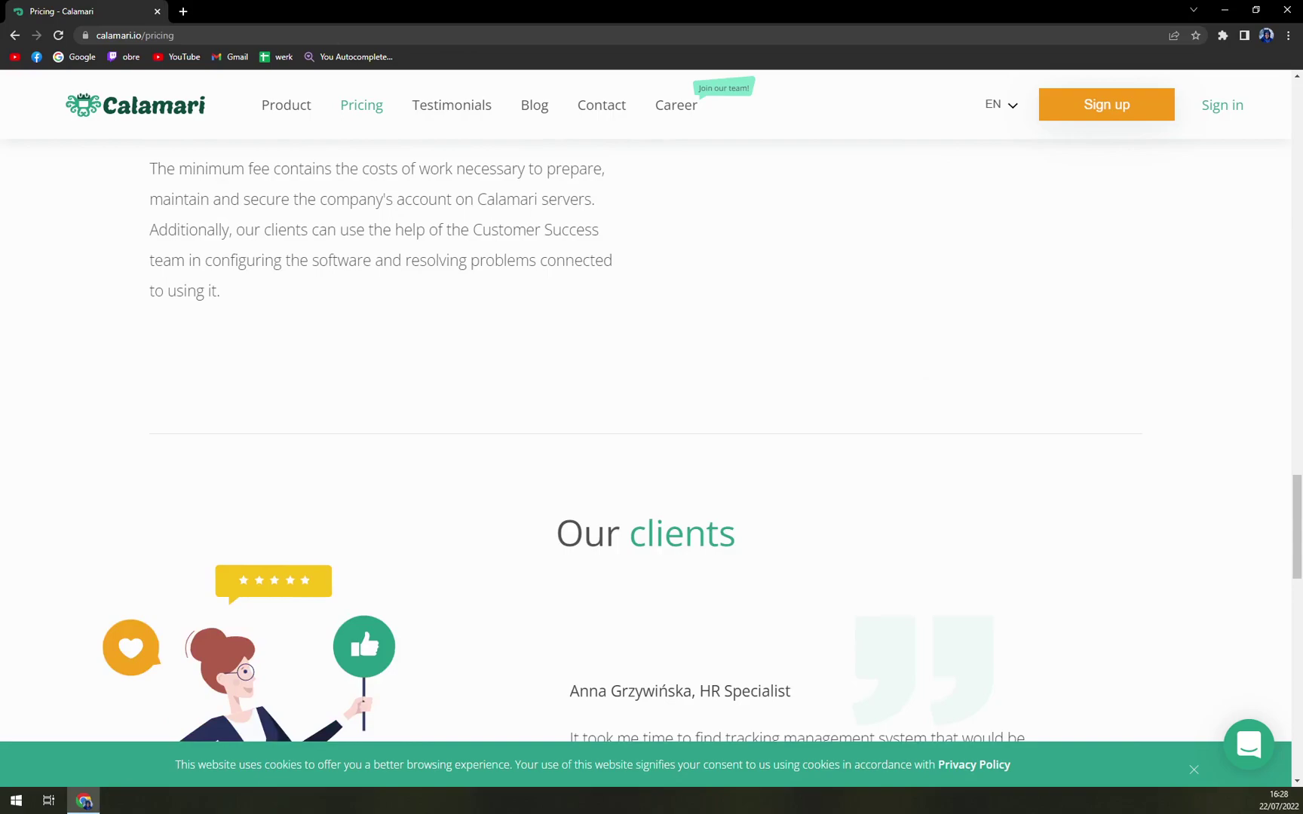
scroll(619, 487, "up", 18)
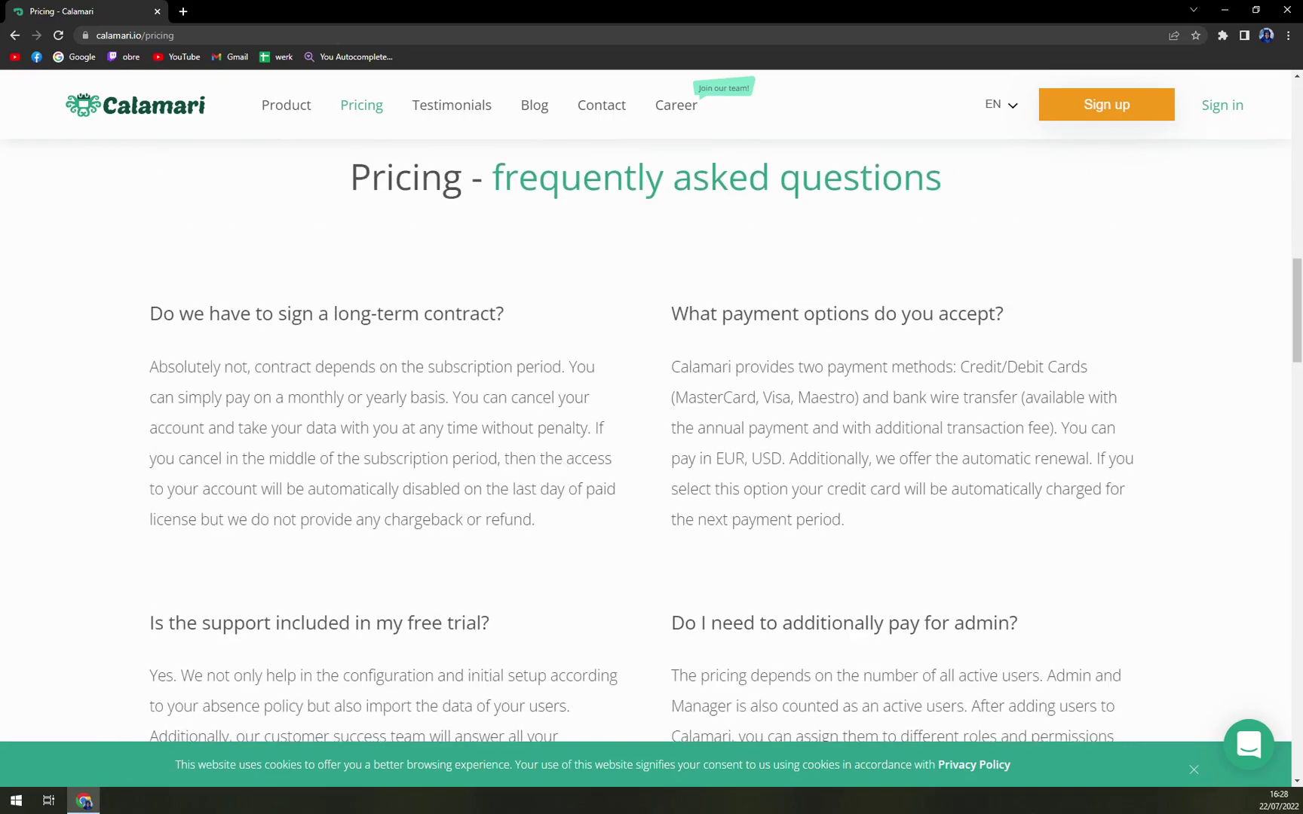
scroll(573, 474, "up", 10)
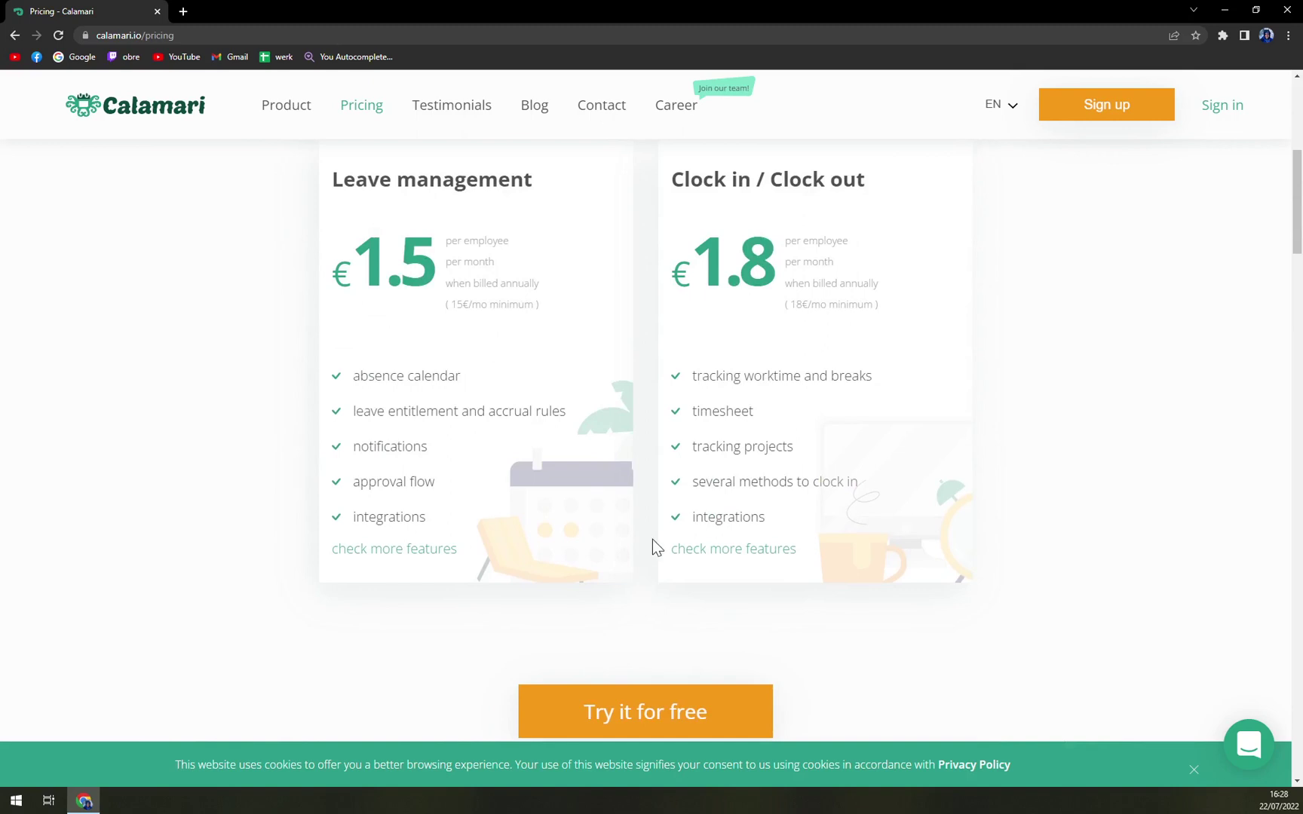
scroll(713, 498, "down", 2)
scroll(717, 503, "down", 1)
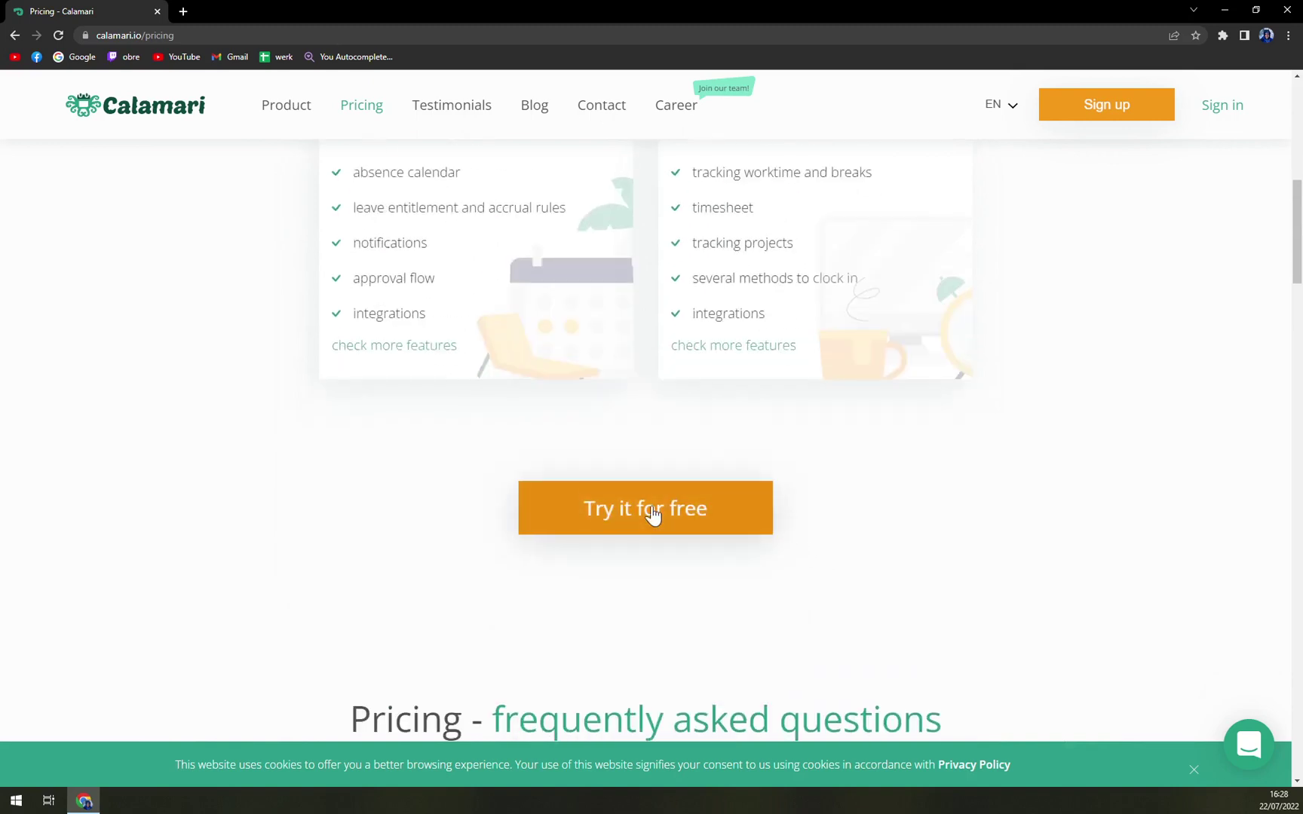
Sign up for a Company free trial with a business e-mail, accepting the Terms of Use.
left_click(655, 515)
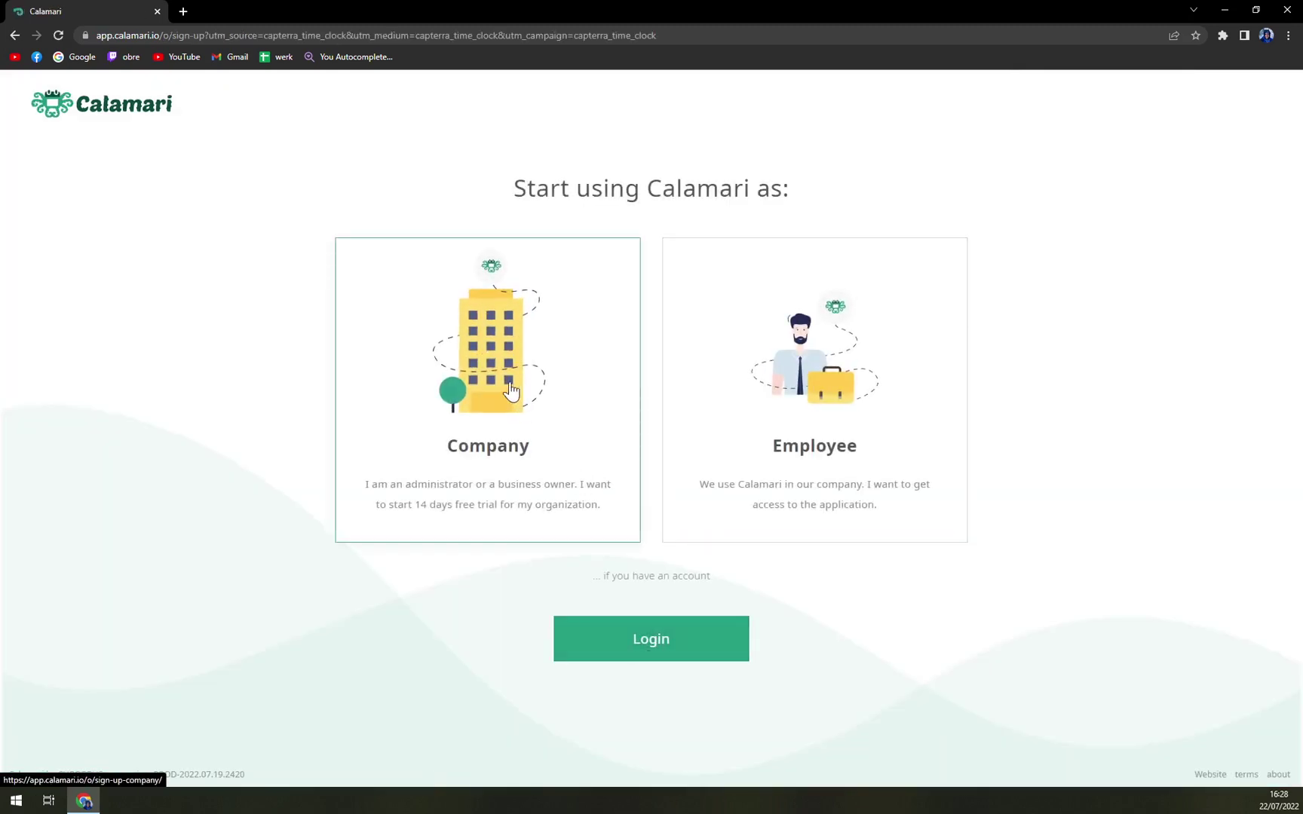
triple_click(537, 188)
left_click(812, 200)
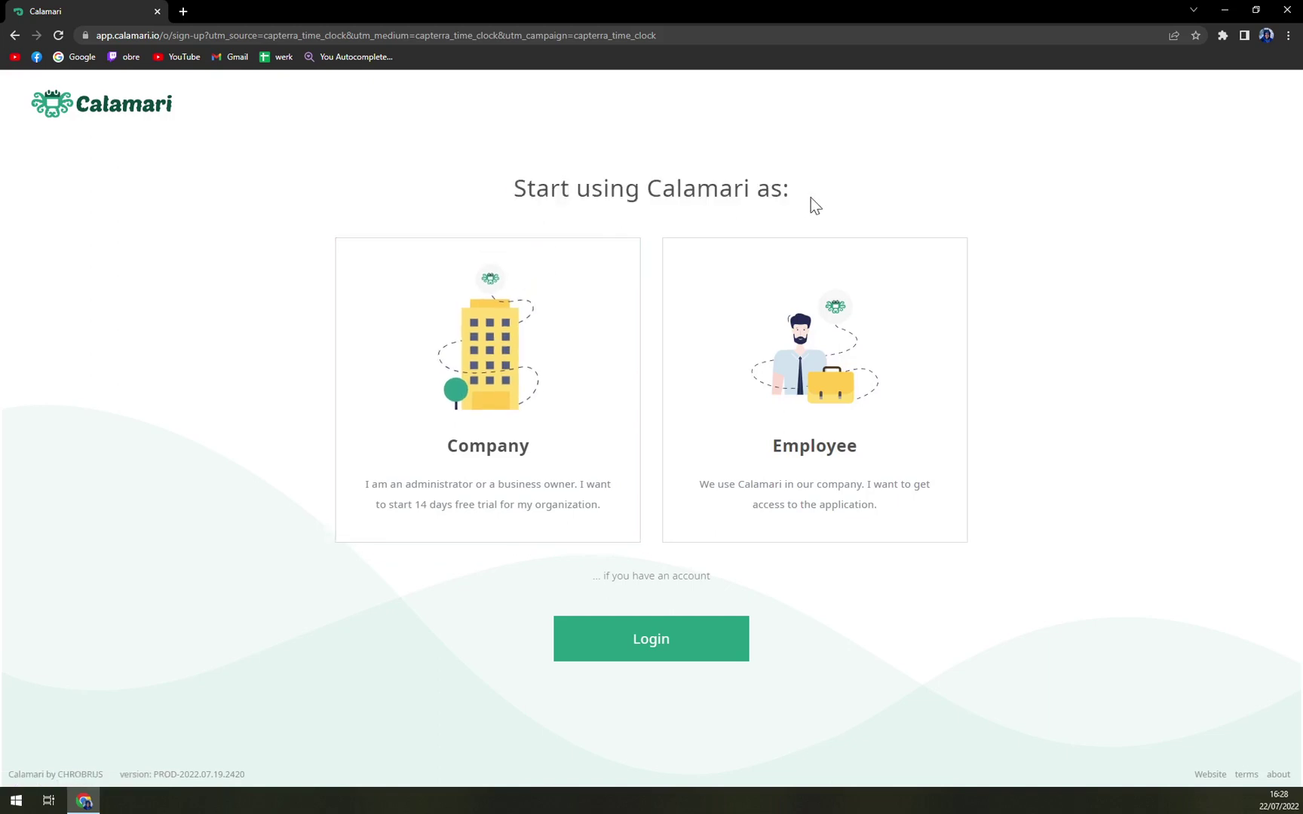
left_click(540, 359)
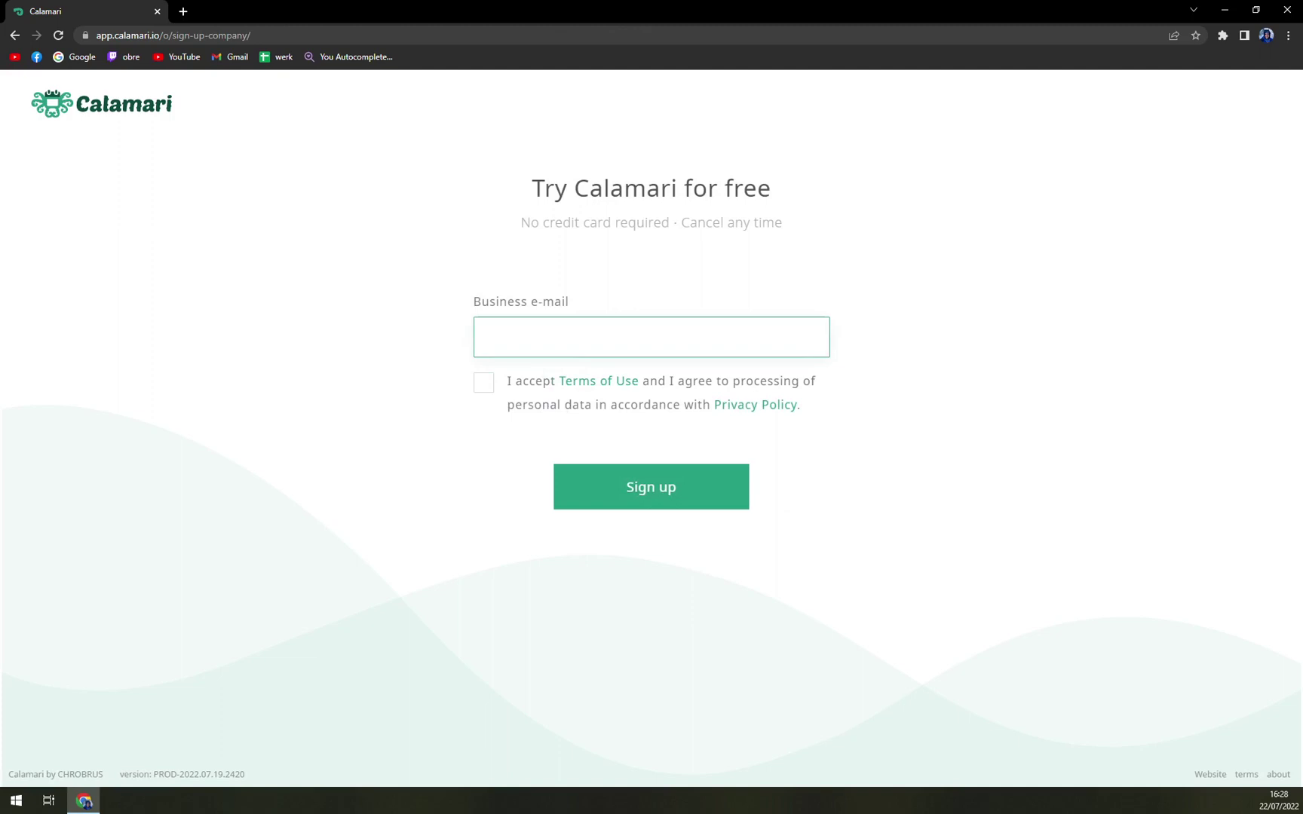
key("Tab")
left_click(509, 384)
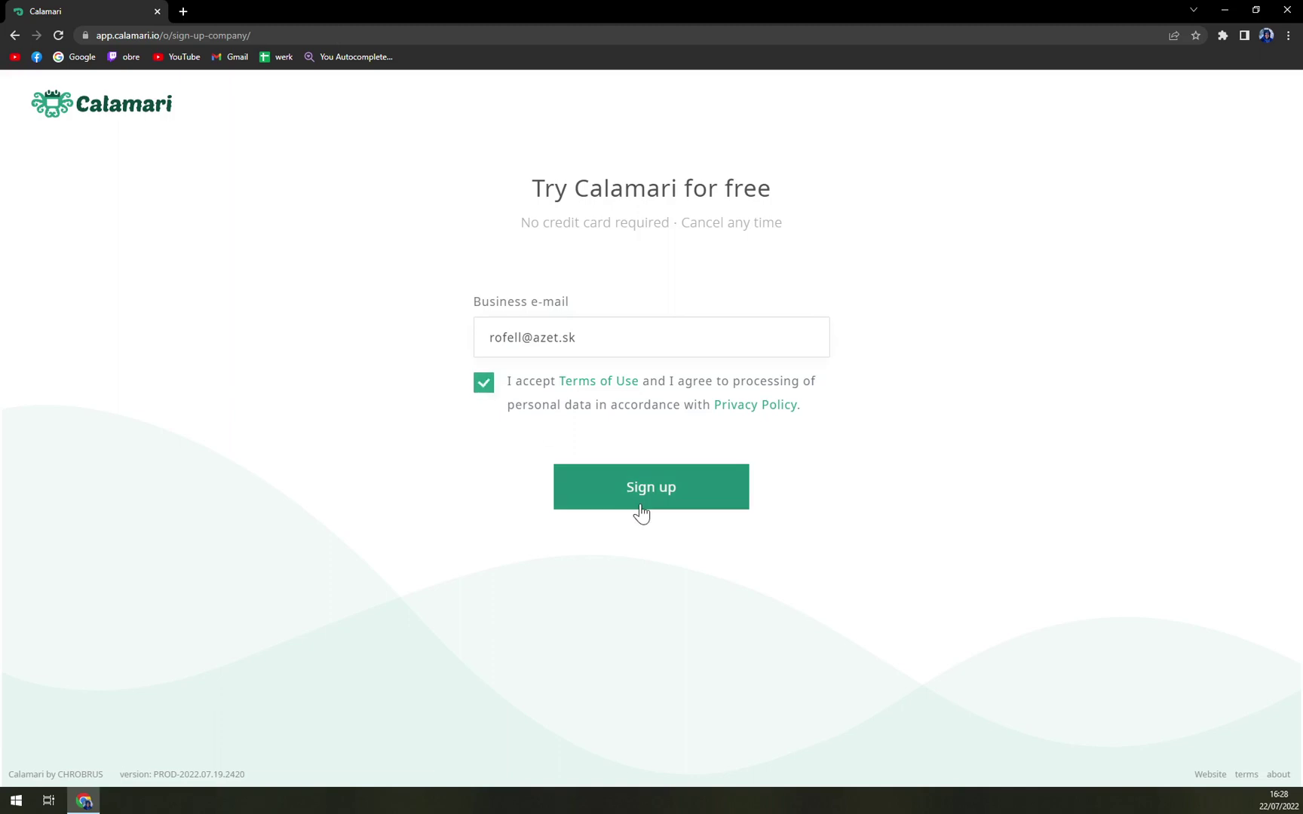
left_click(640, 515)
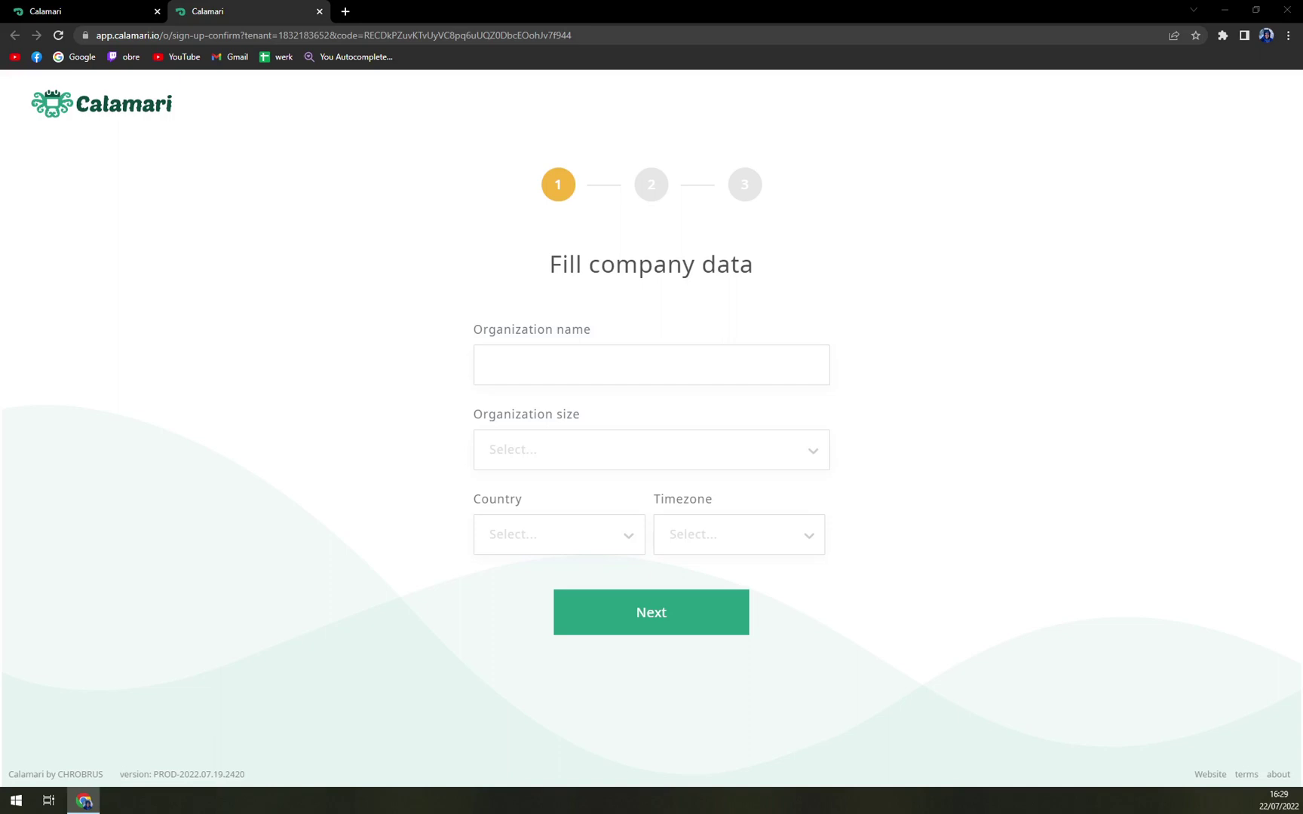
Enter organization name MKTutorials, organization size 1 - 10 and country Slovakia.
left_click(489, 365)
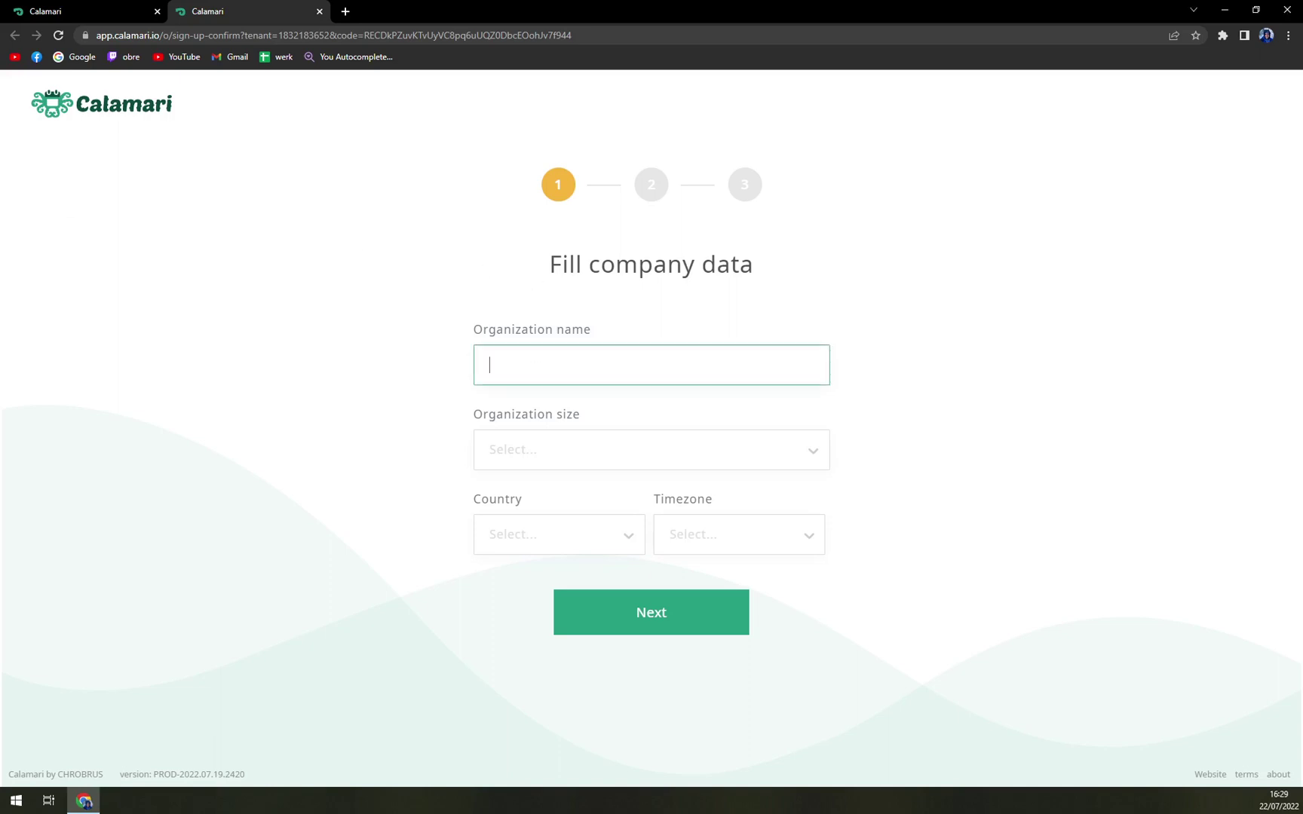
type("MKTutorials")
left_click(615, 449)
left_click(615, 450)
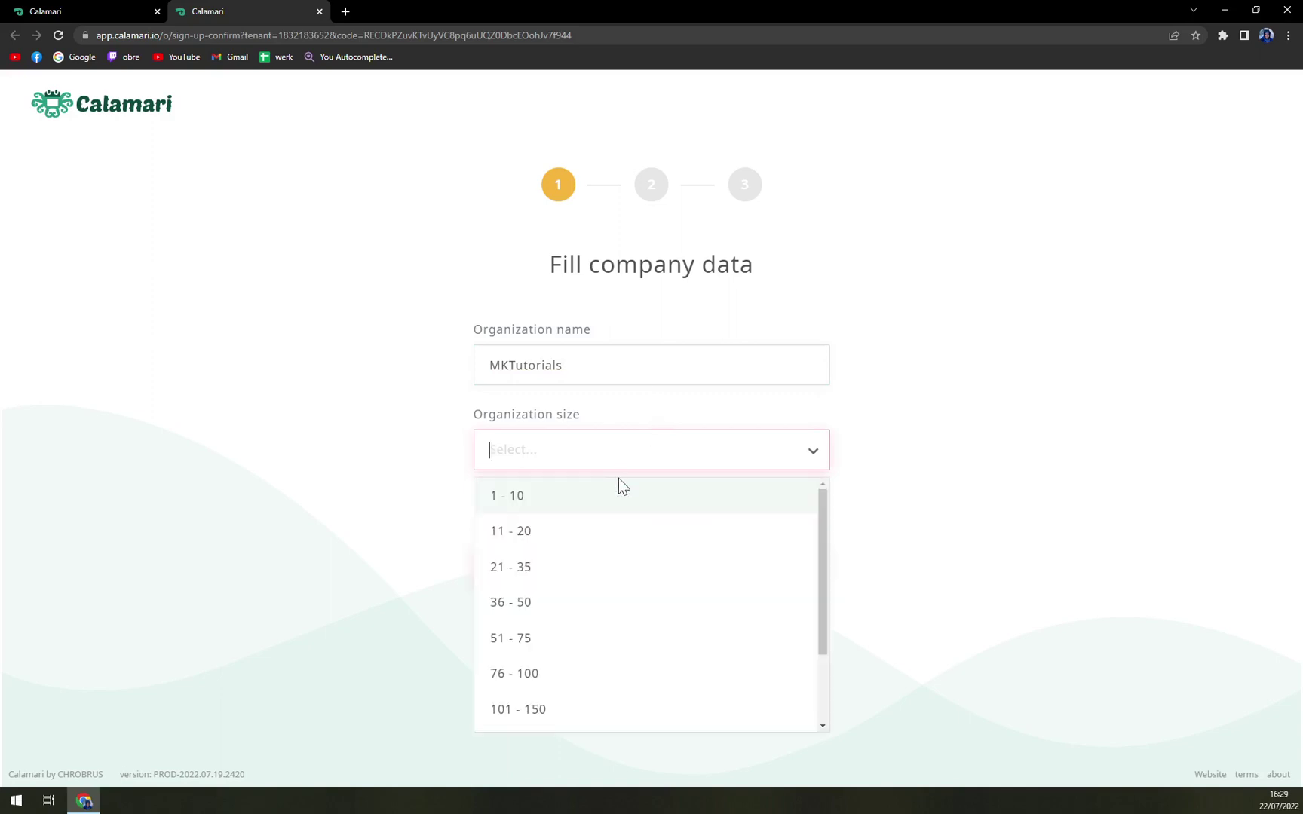
left_click(618, 486)
left_click(524, 582)
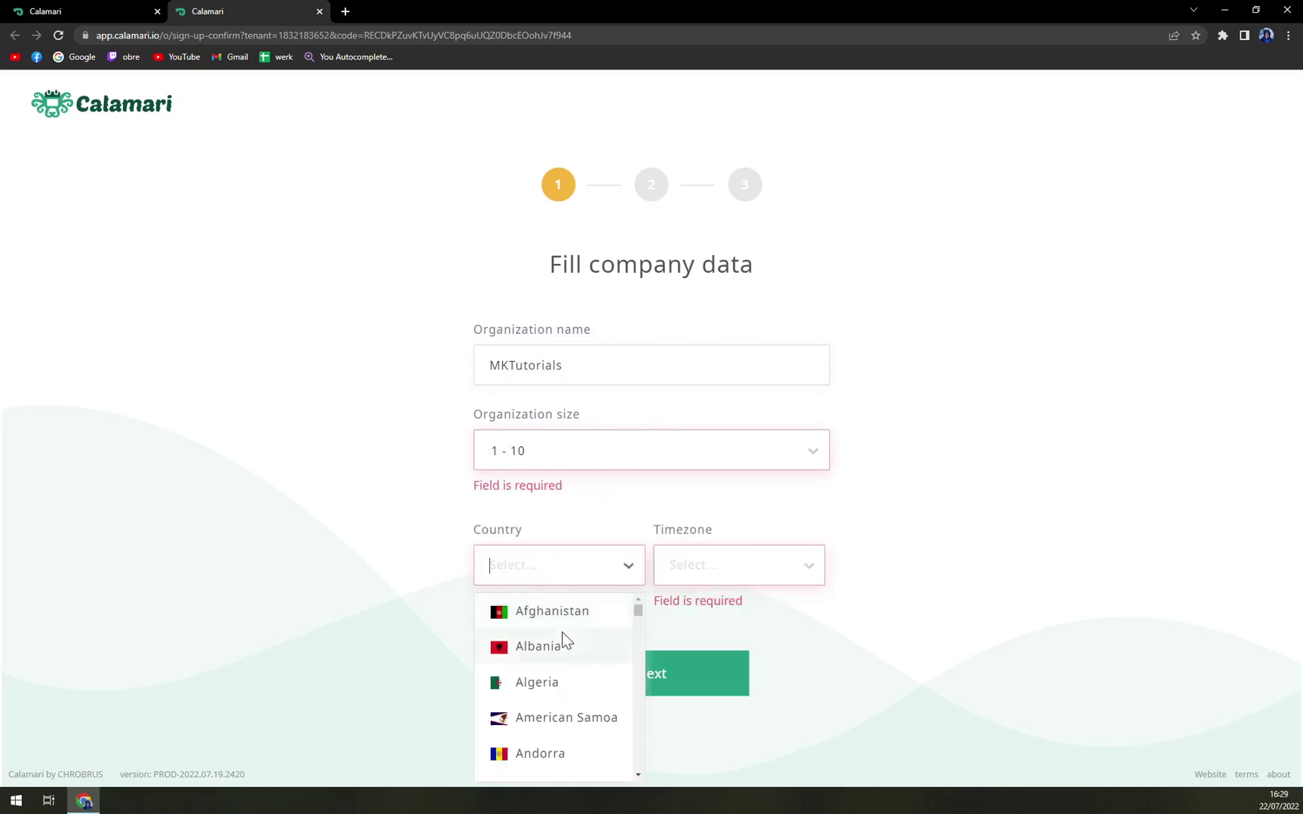
type("alov")
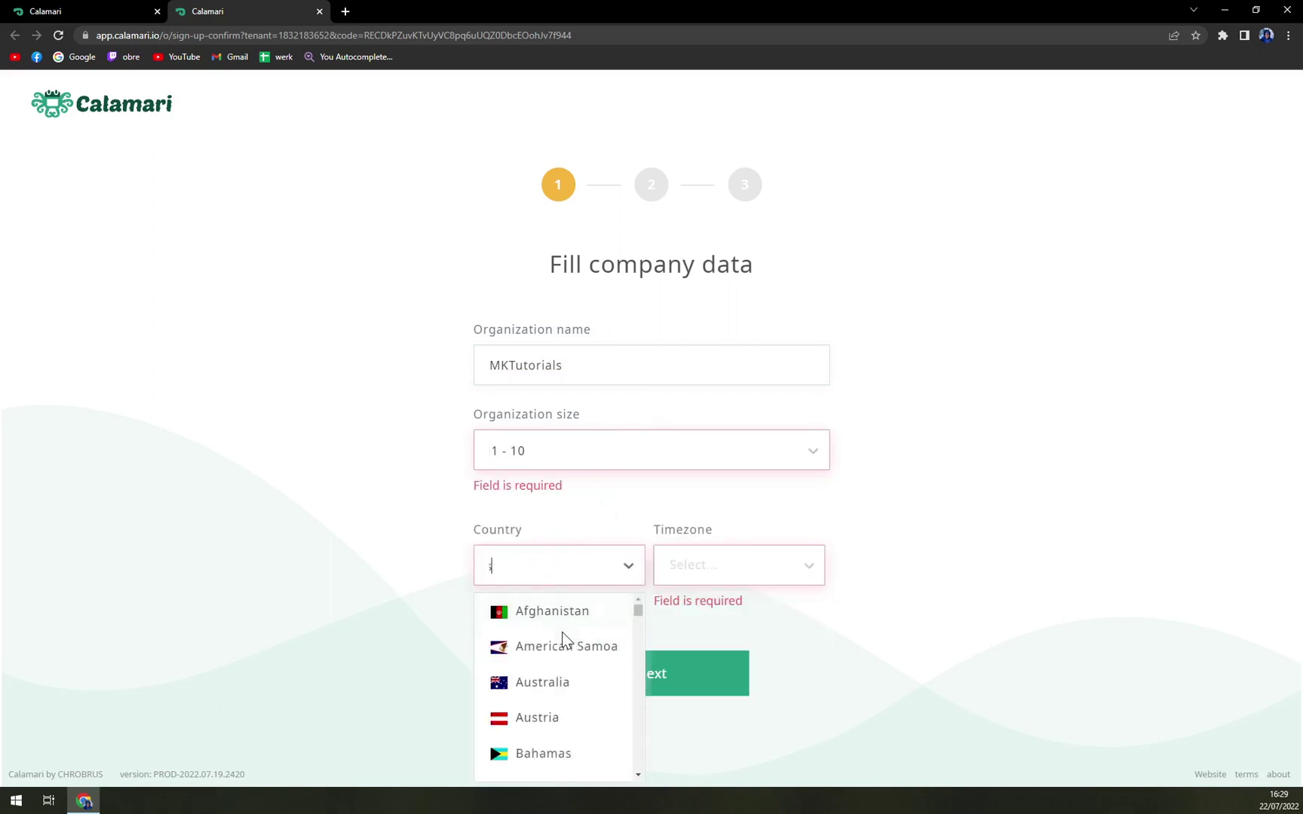
type("a")
left_click(541, 610)
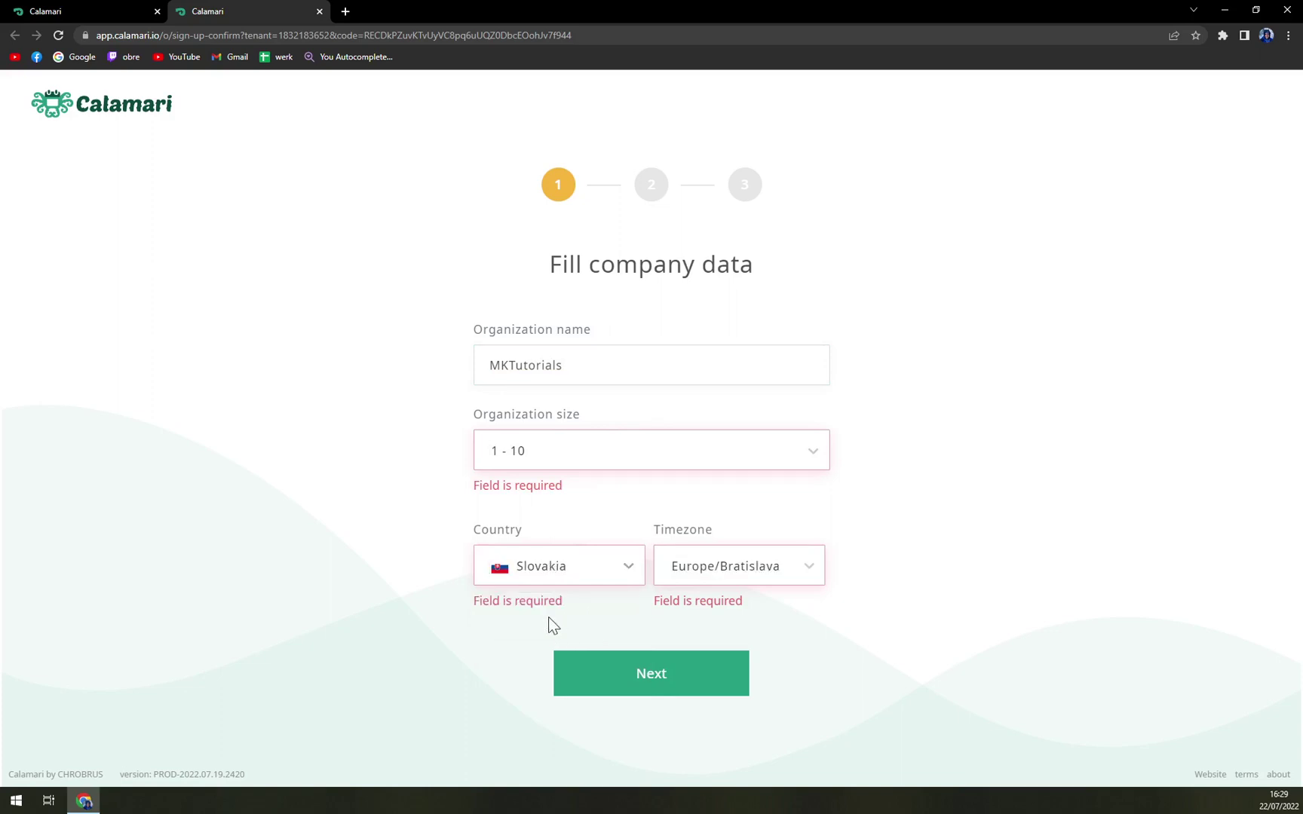
Fill in the user's name, surname, phone number and password, then continue.
left_click(636, 673)
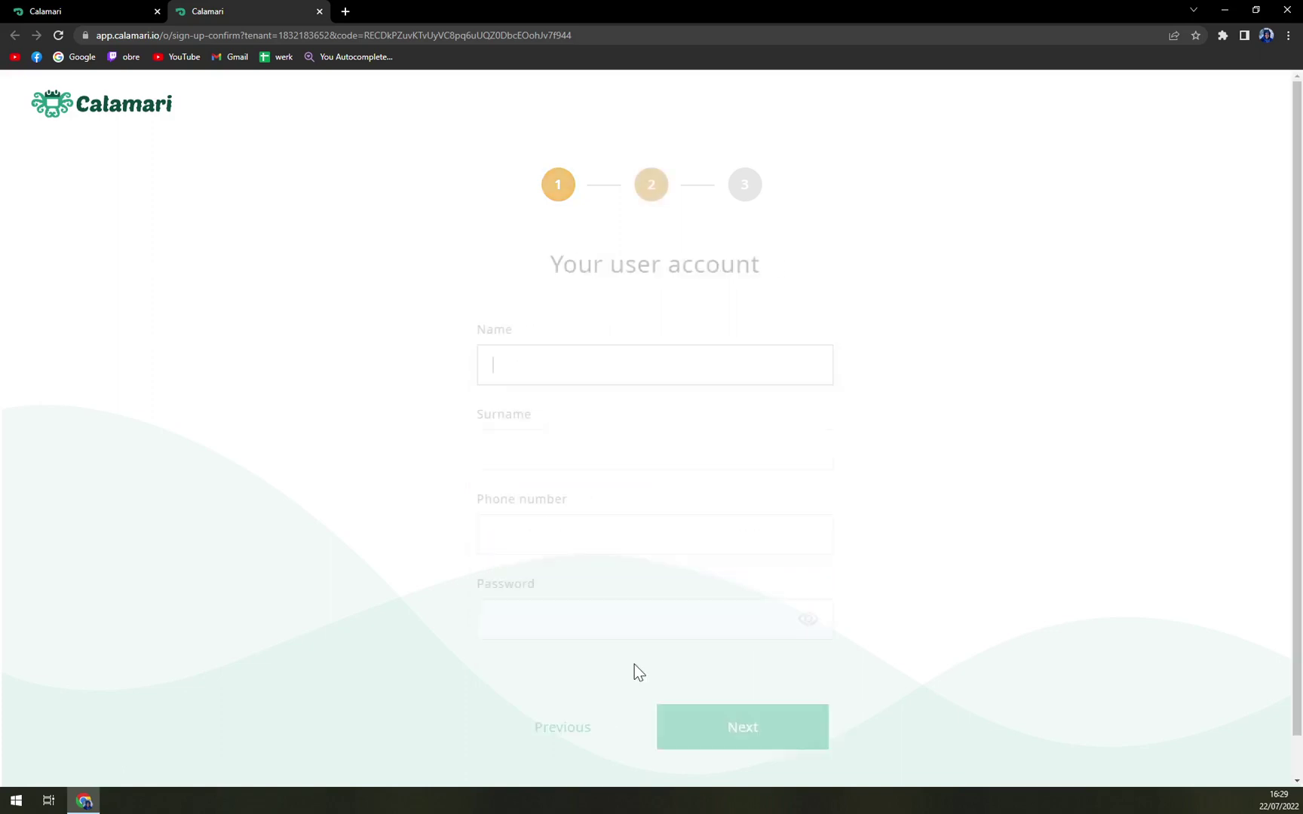
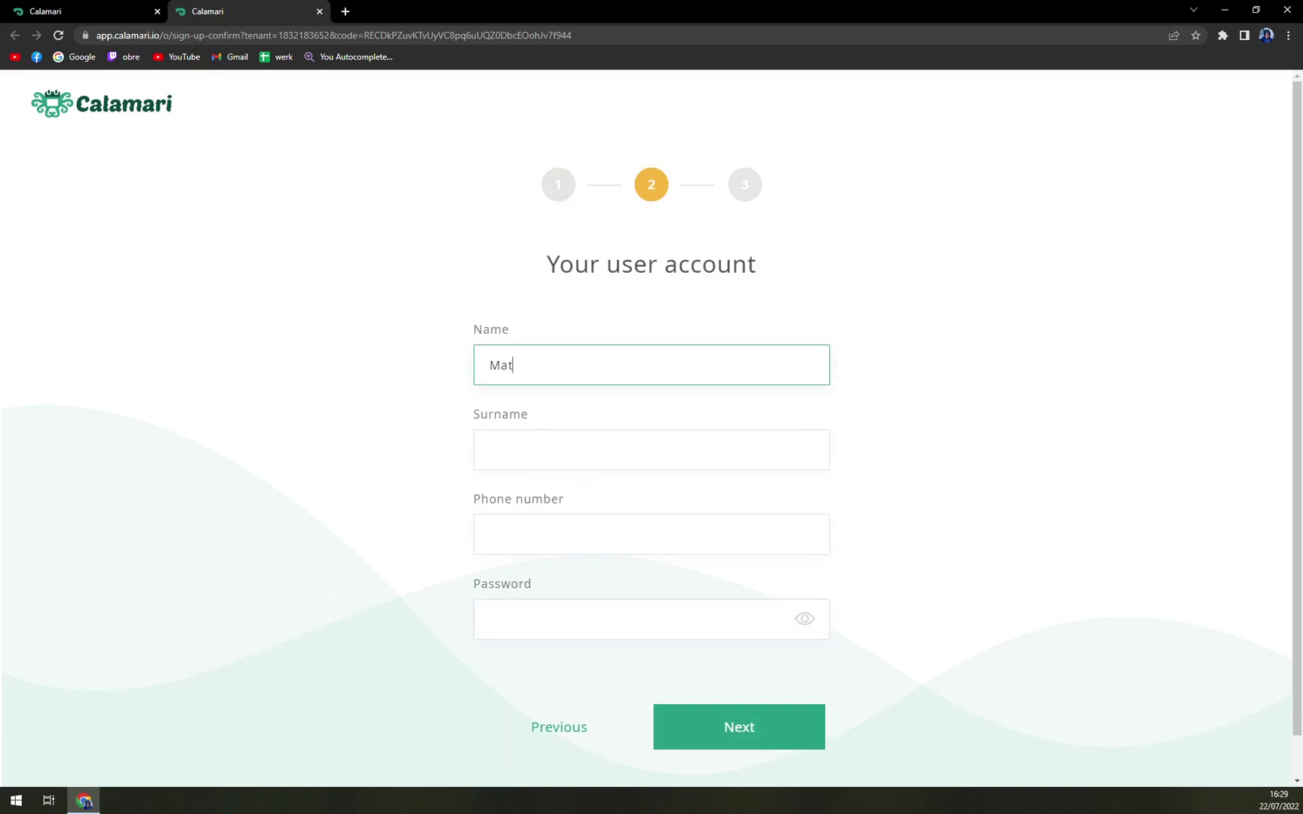
key("Tab")
key("Tab")
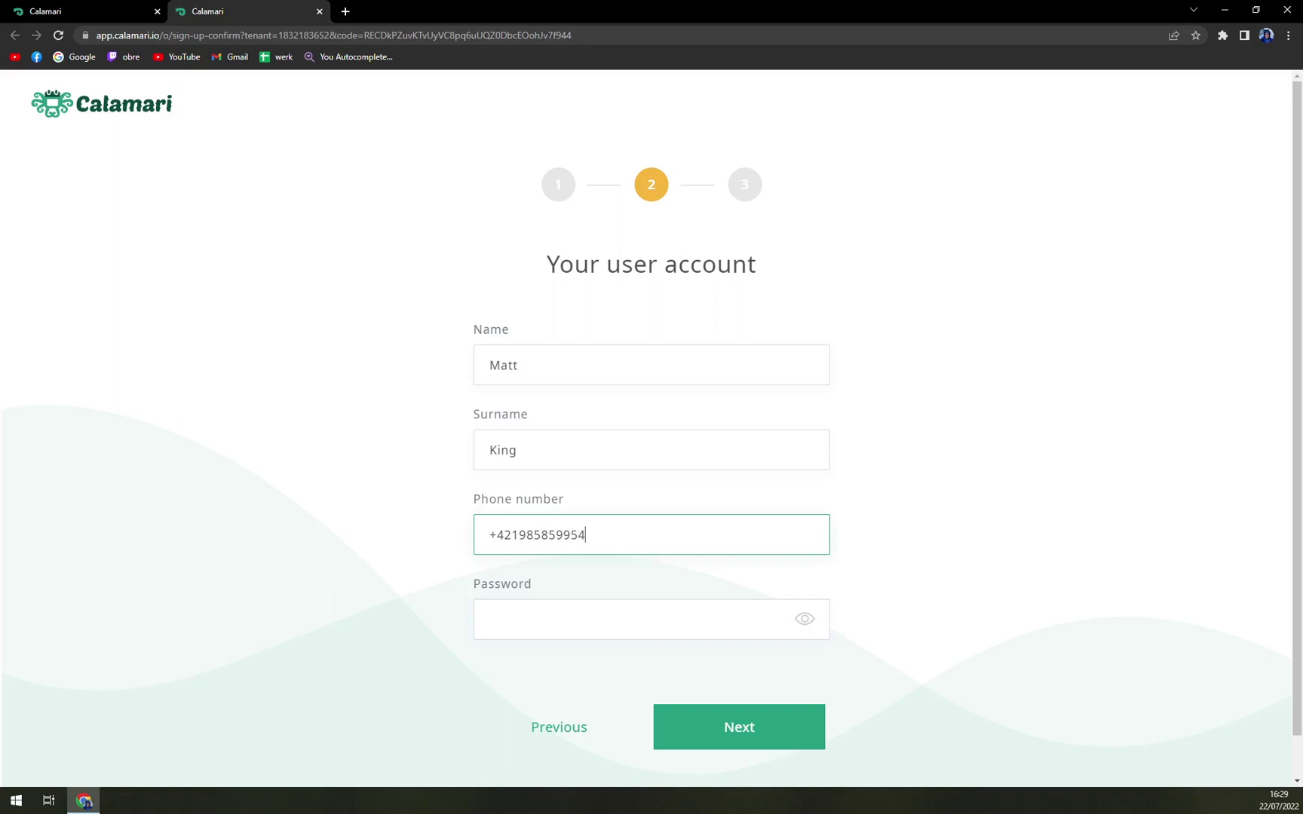
key("Tab")
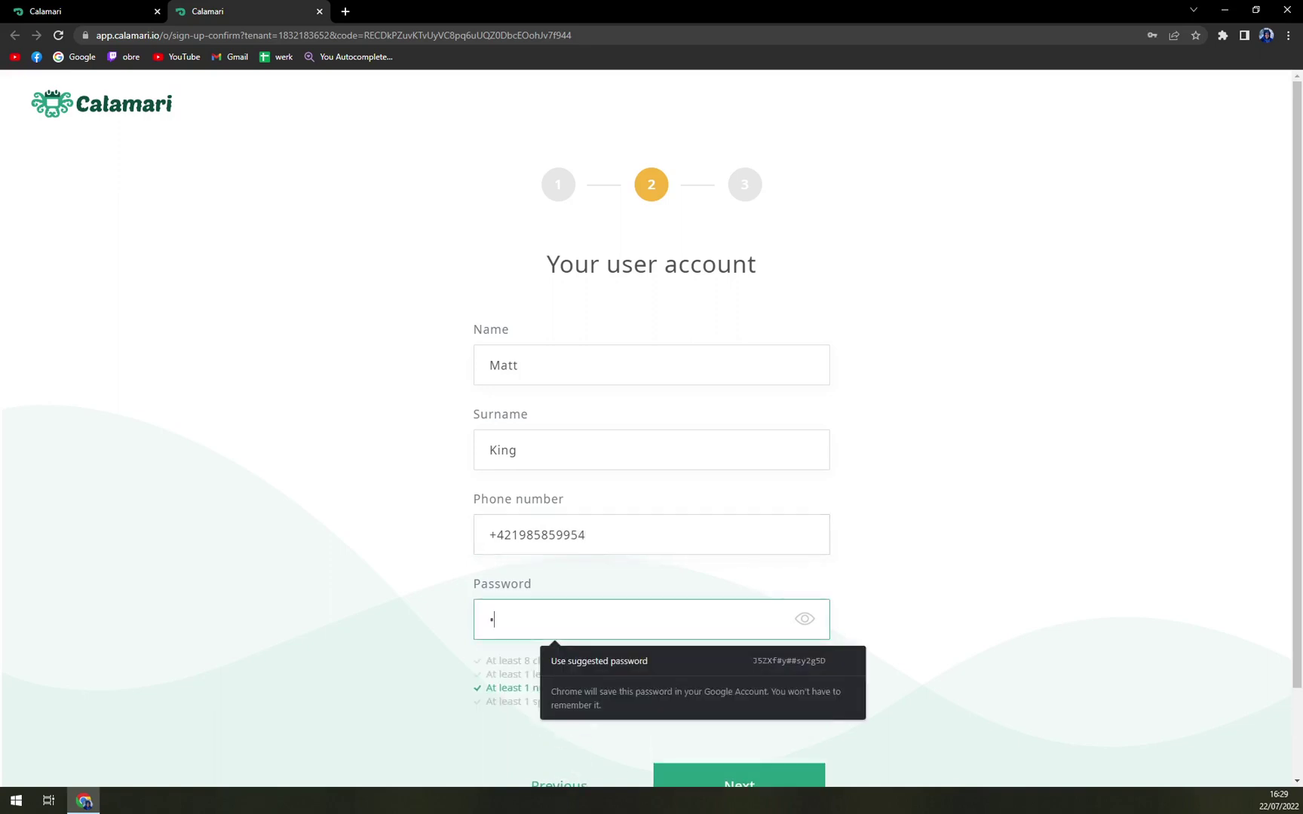
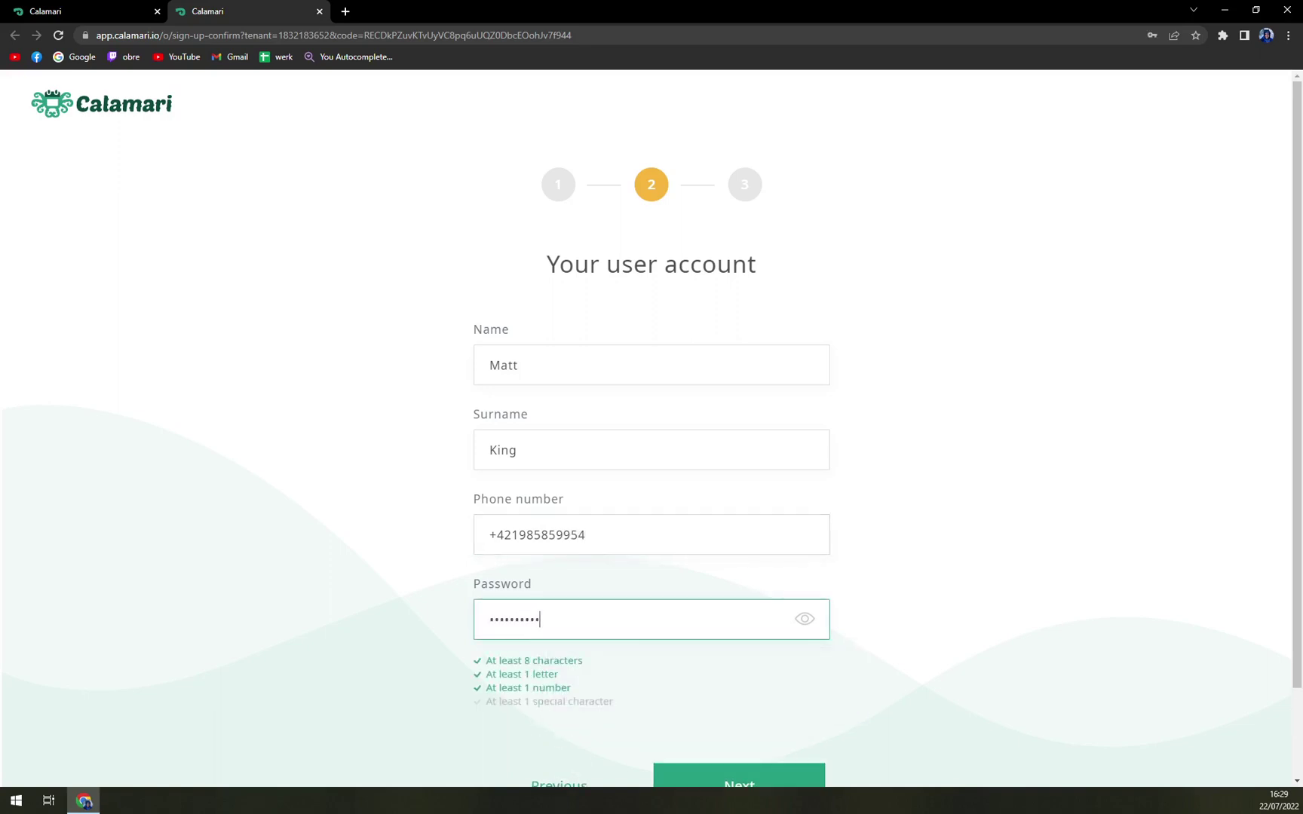
scroll(730, 634, "down", 2)
left_click(742, 681)
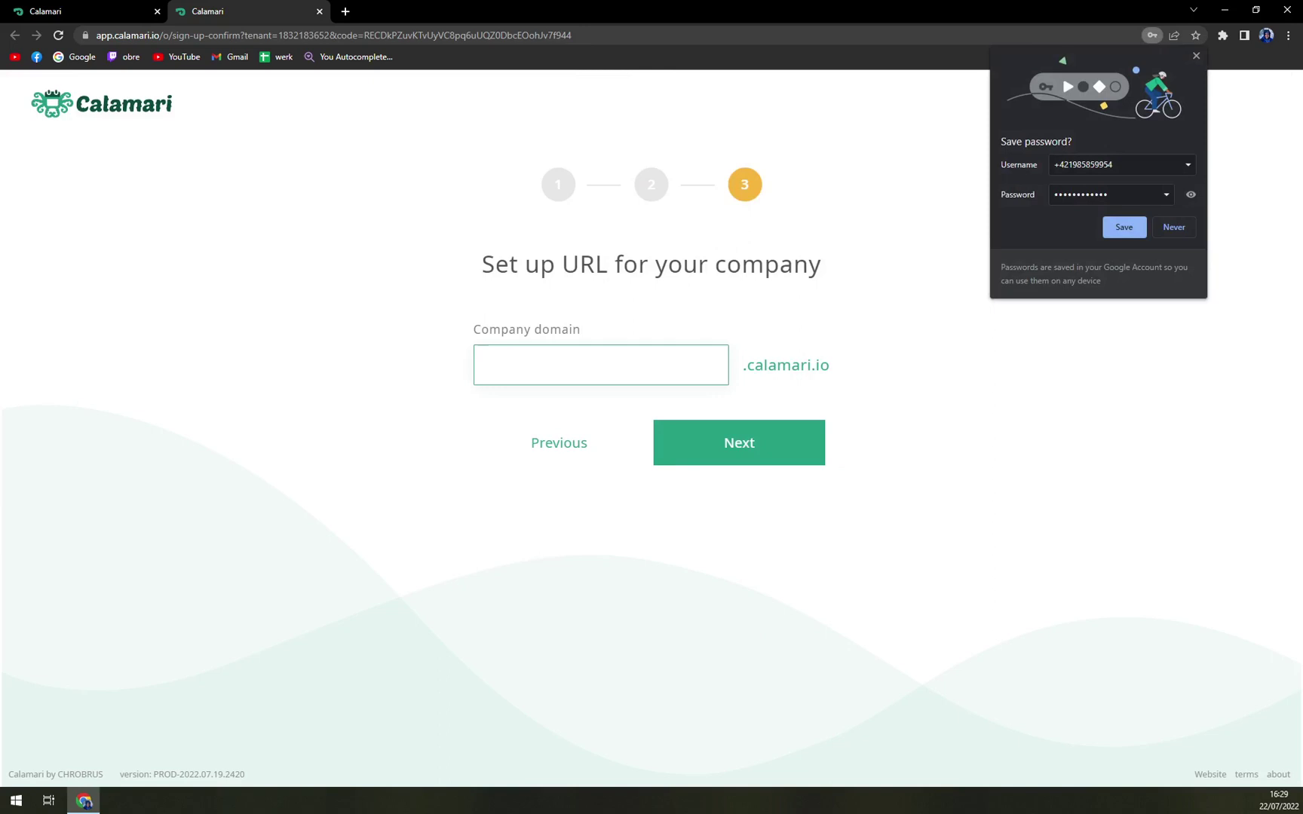
Set the company domain to mktutorials, finish sign-up and decline saving the password.
type("mktutorials")
left_click(768, 445)
left_click(1173, 230)
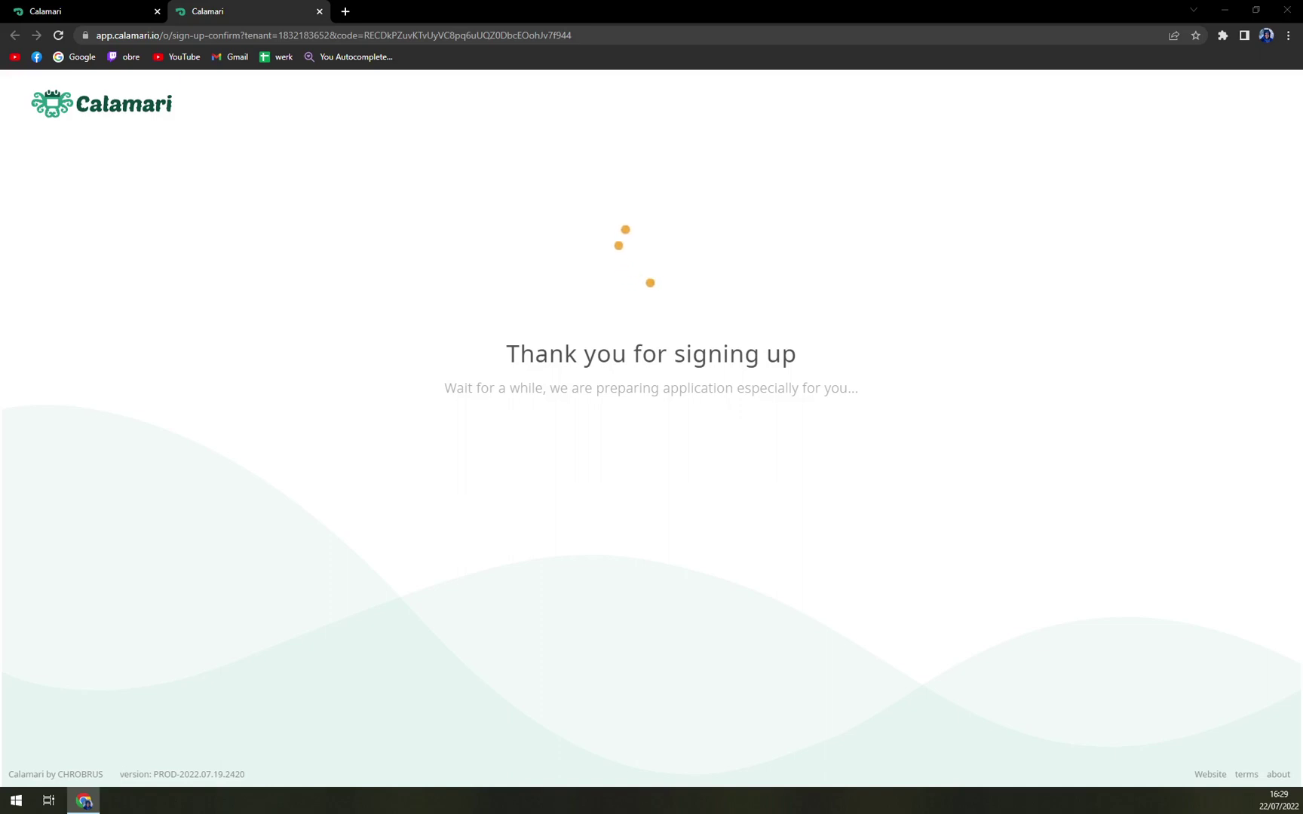
left_click_drag(487, 319, 877, 377)
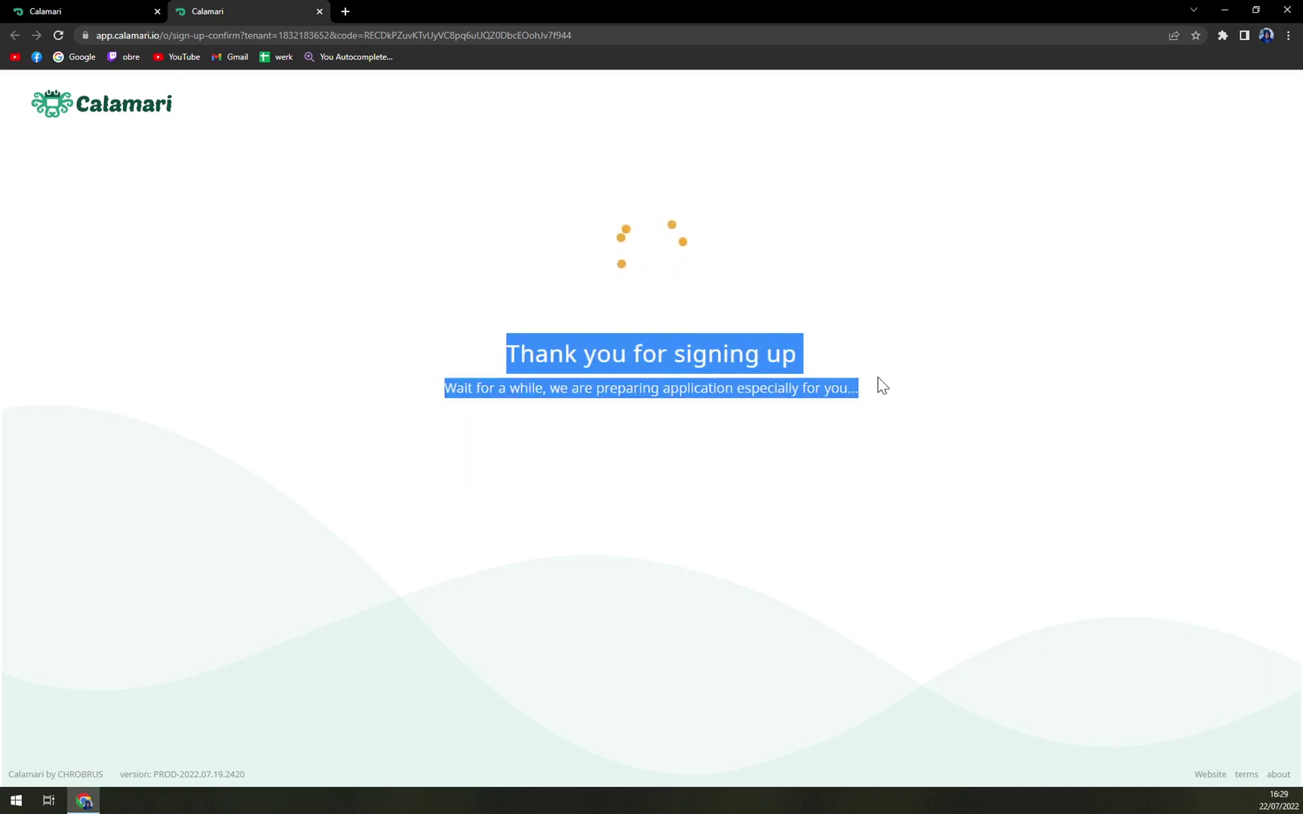
left_click(775, 370)
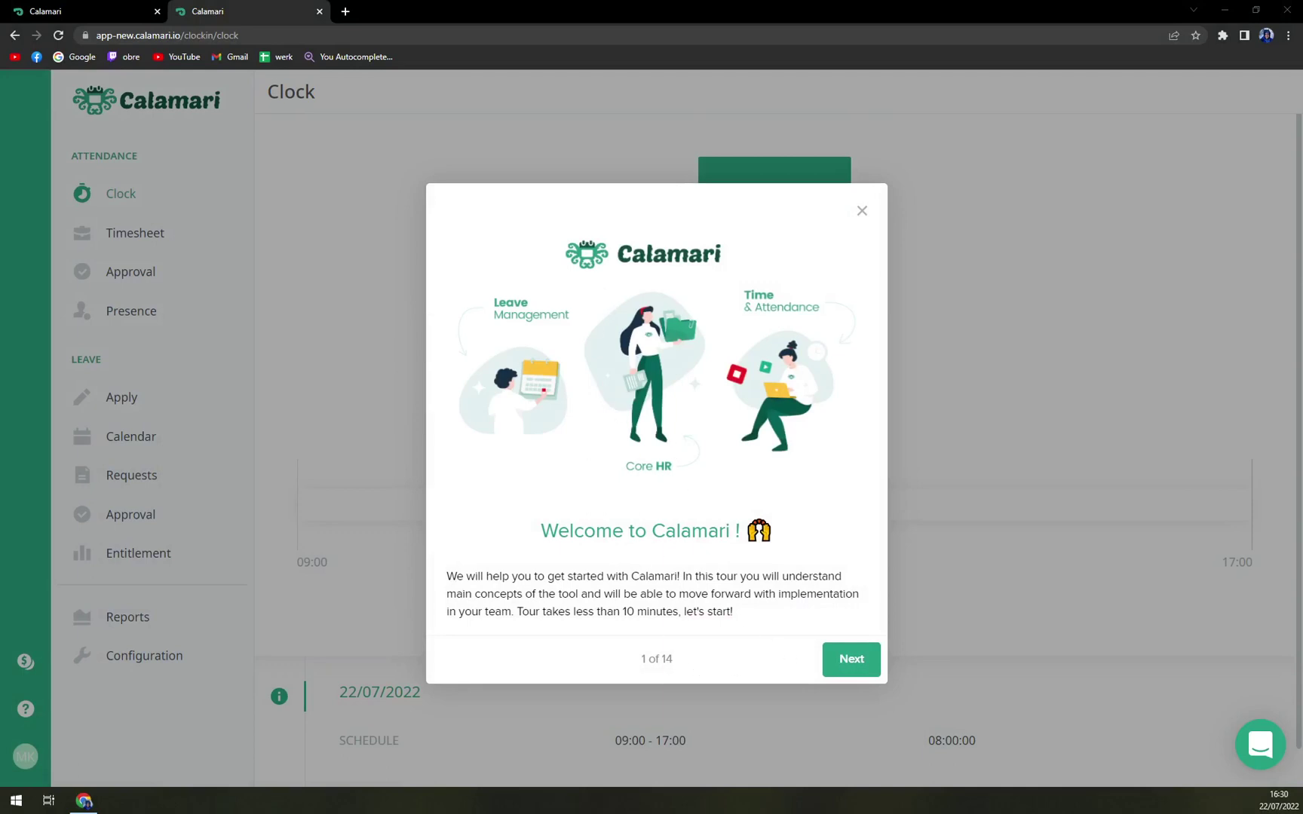
Advance past the Welcome to Calamari dialog and close the HR policy setup dialog.
left_click_drag(532, 533, 739, 532)
left_click(841, 671)
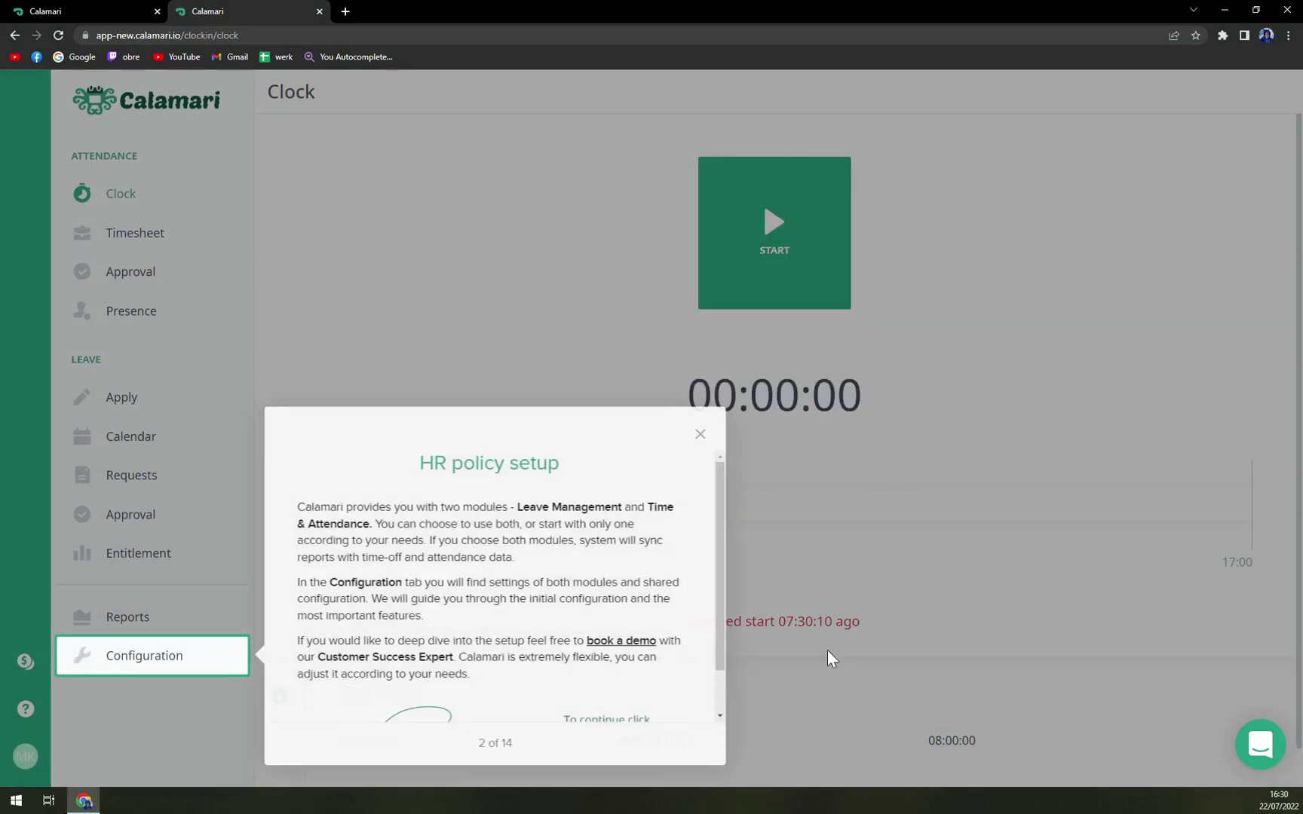
scroll(644, 668, "down", 1)
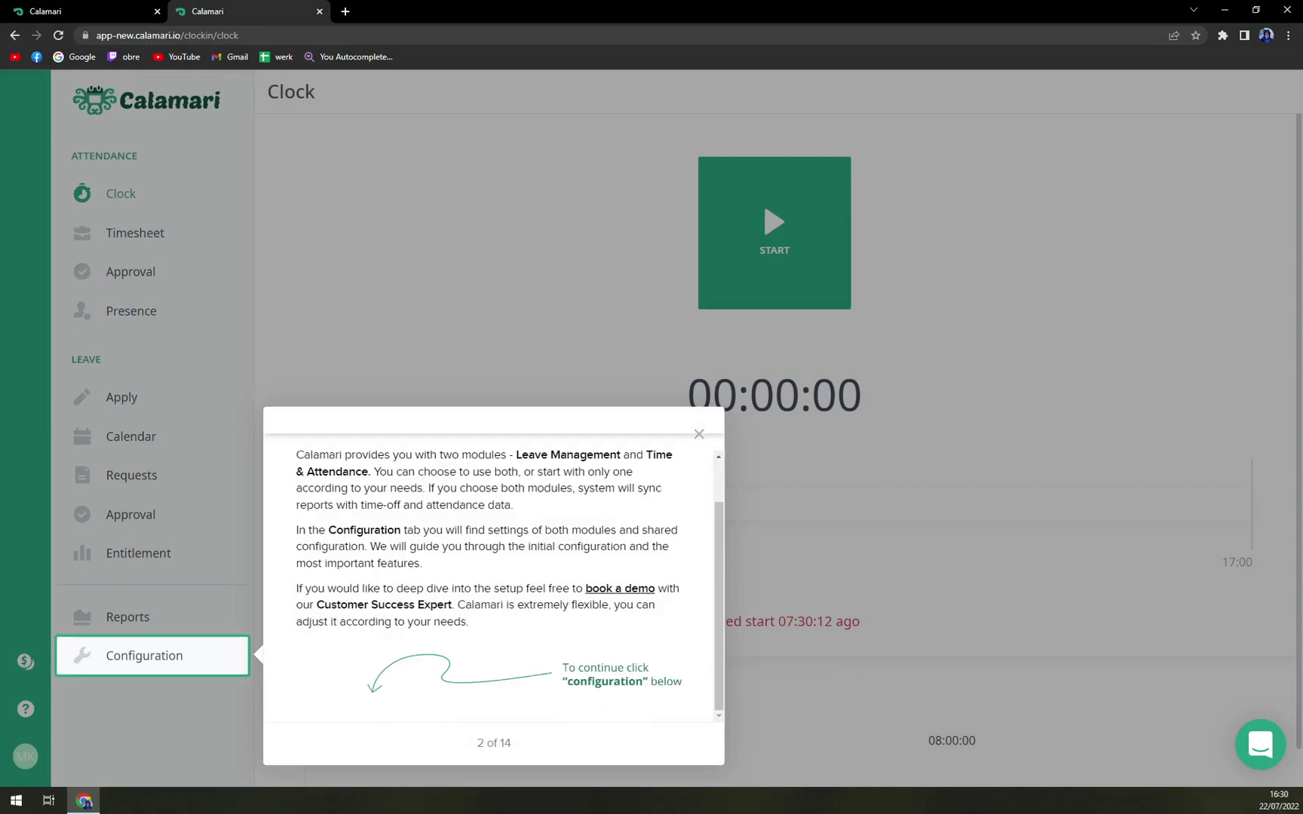
scroll(598, 635, "up", 1)
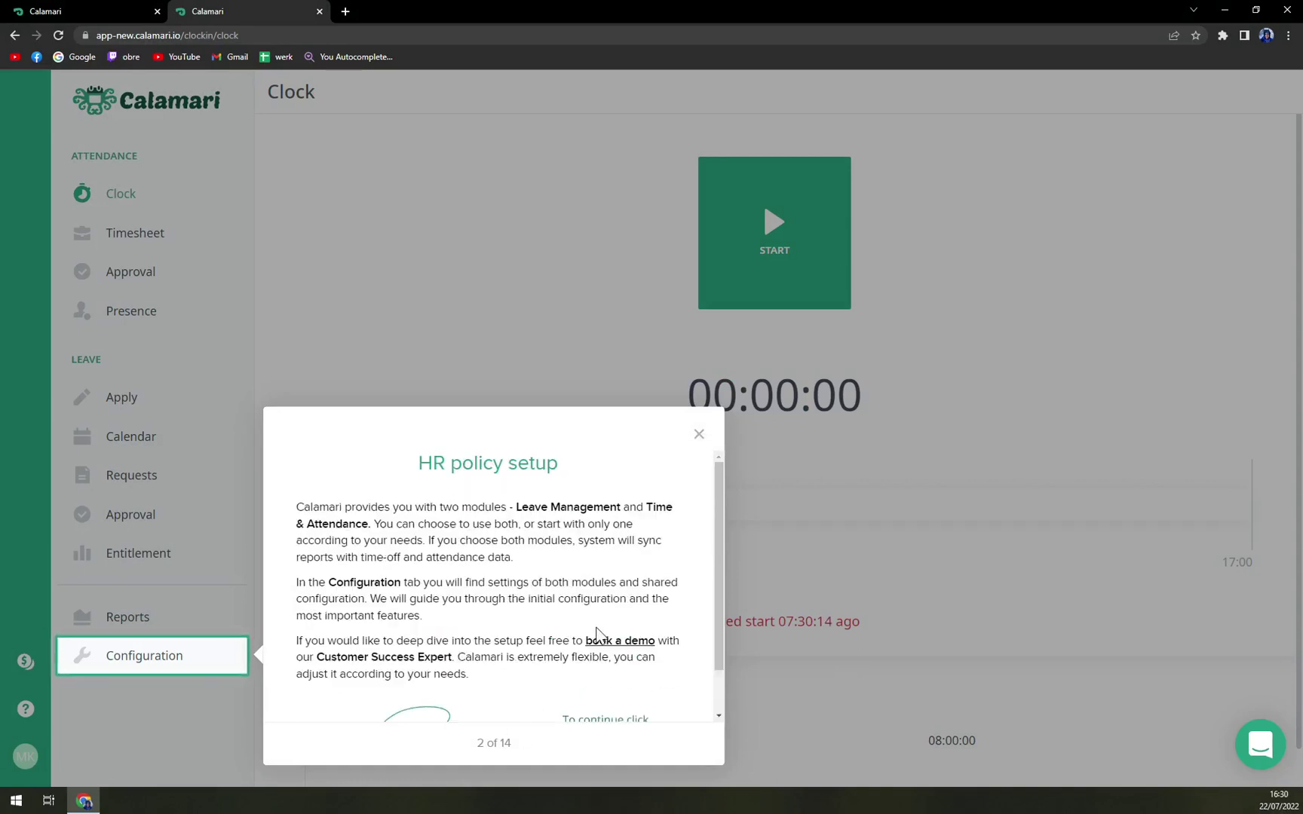
left_click(696, 436)
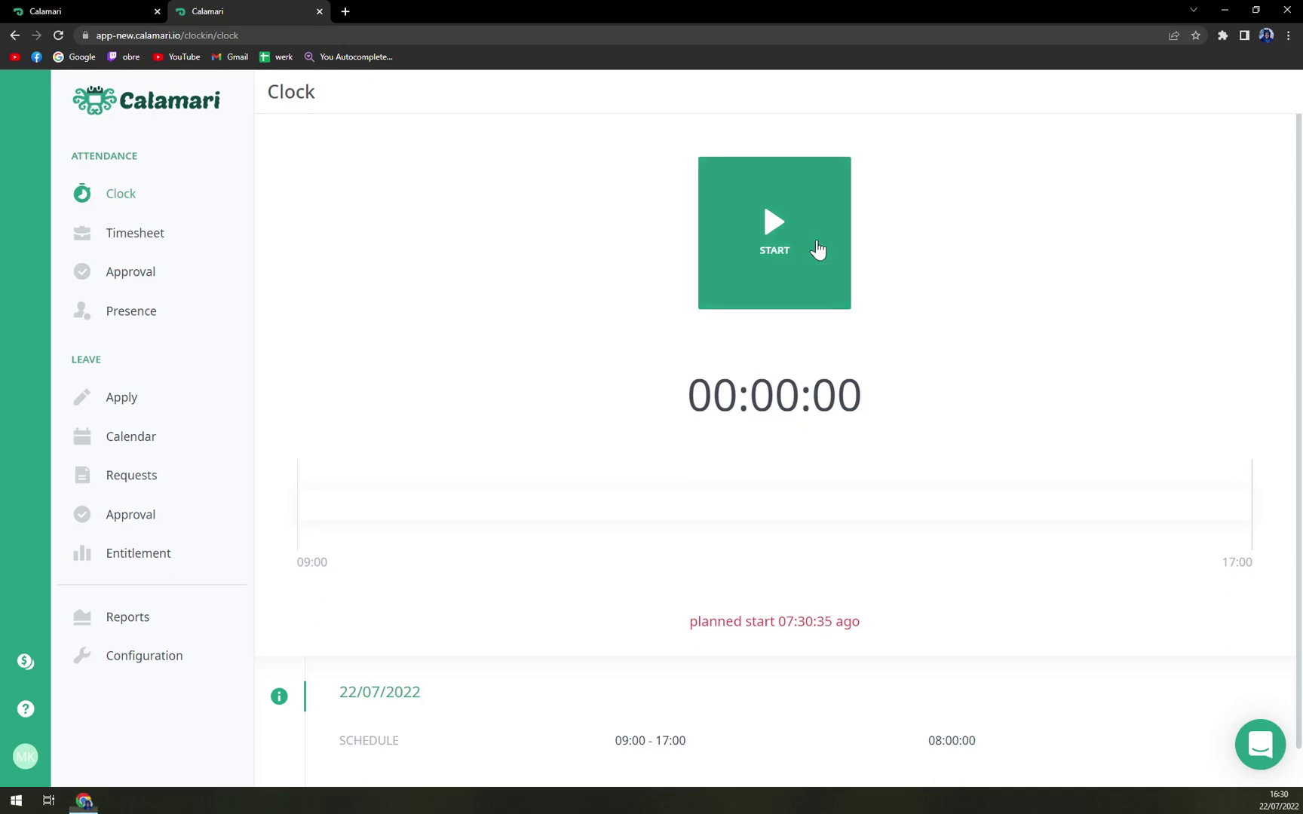
Start the work clock and assign the time to Project A.
left_click(821, 250)
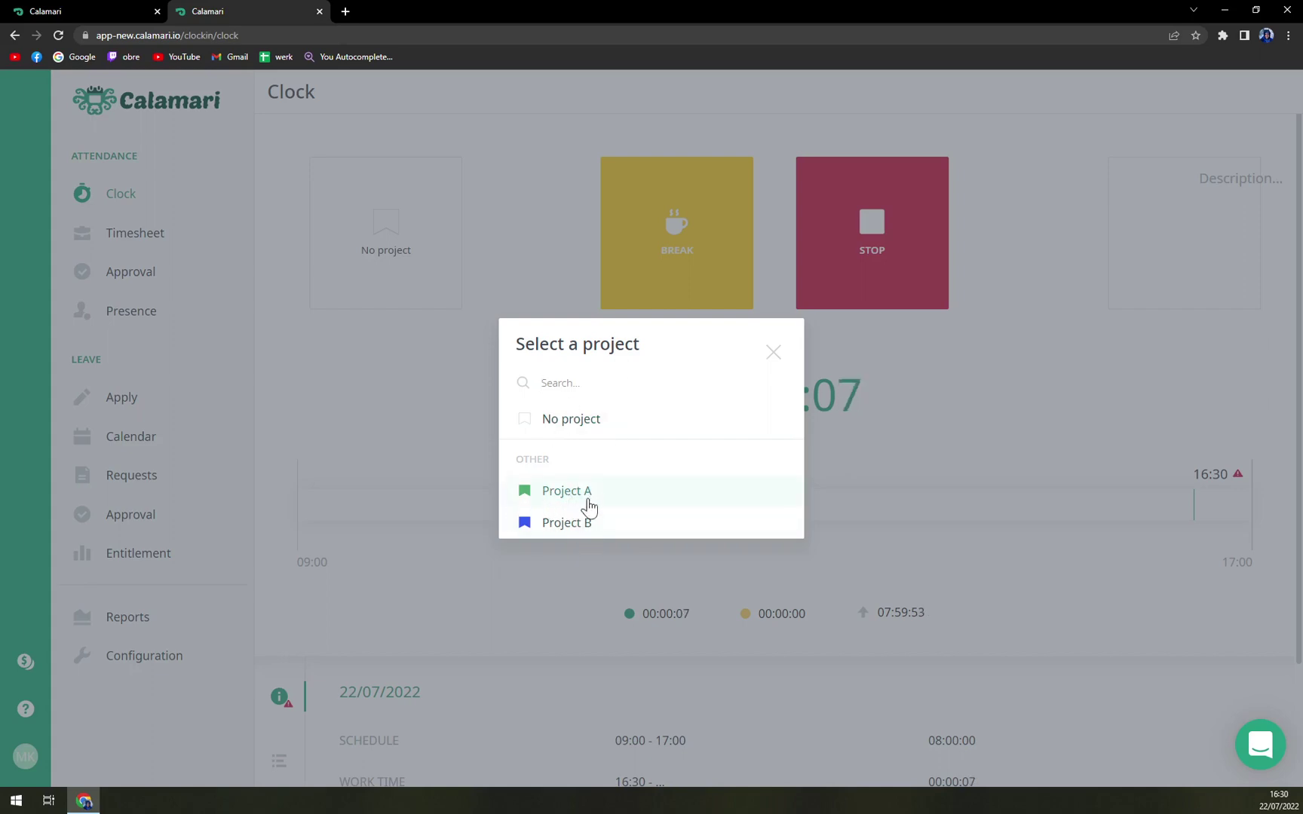
left_click(582, 497)
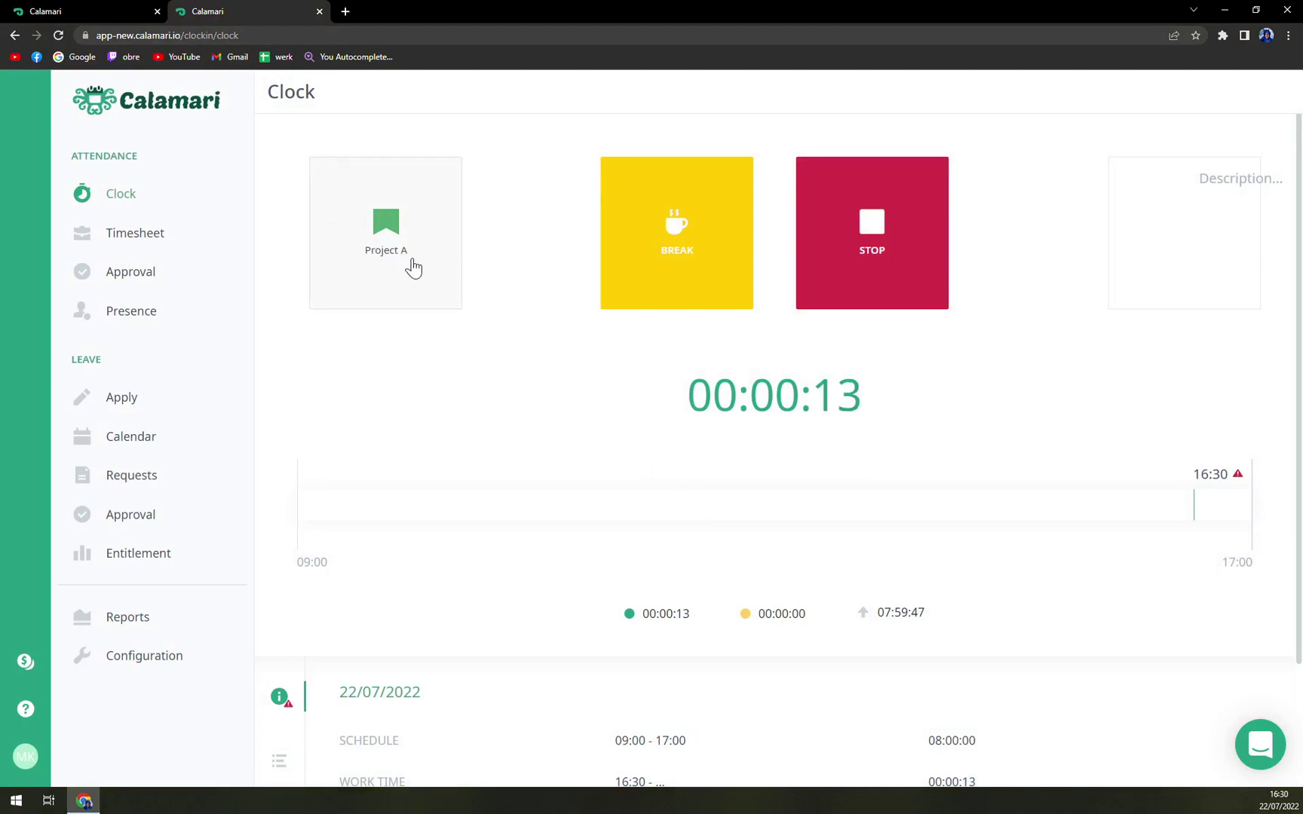
scroll(407, 434, "down", 2)
scroll(407, 434, "up", 2)
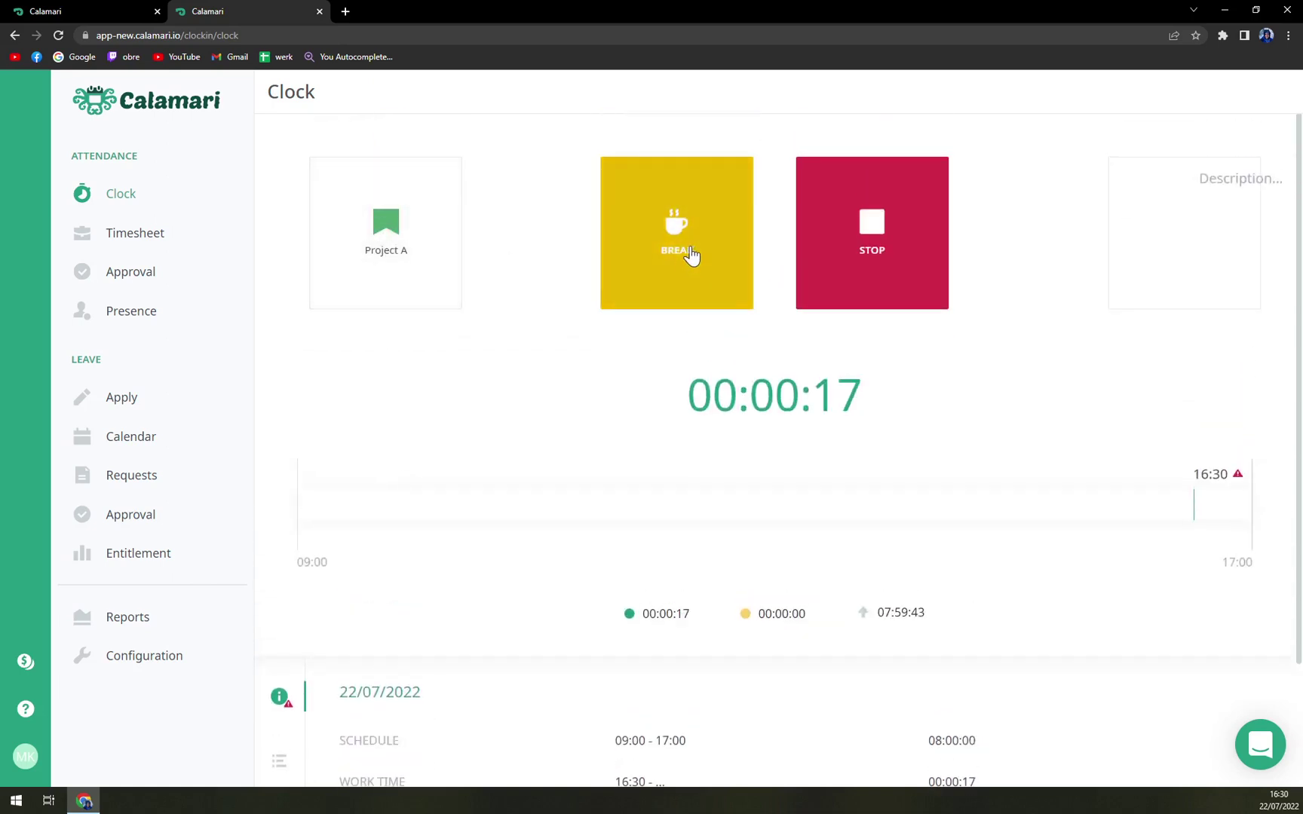
Take an 11-second break, resume work, and check the 07:59:17 remaining time.
left_click(692, 256)
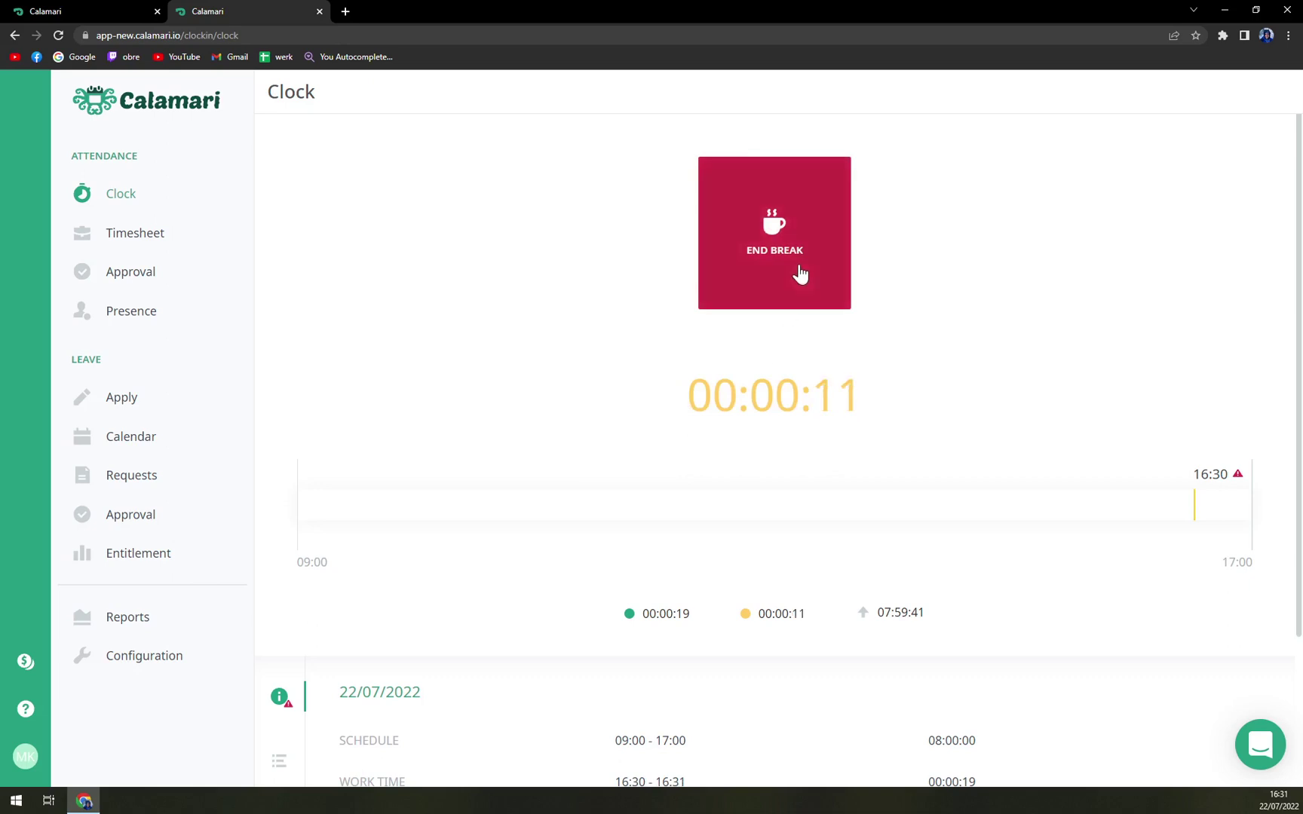
left_click(800, 269)
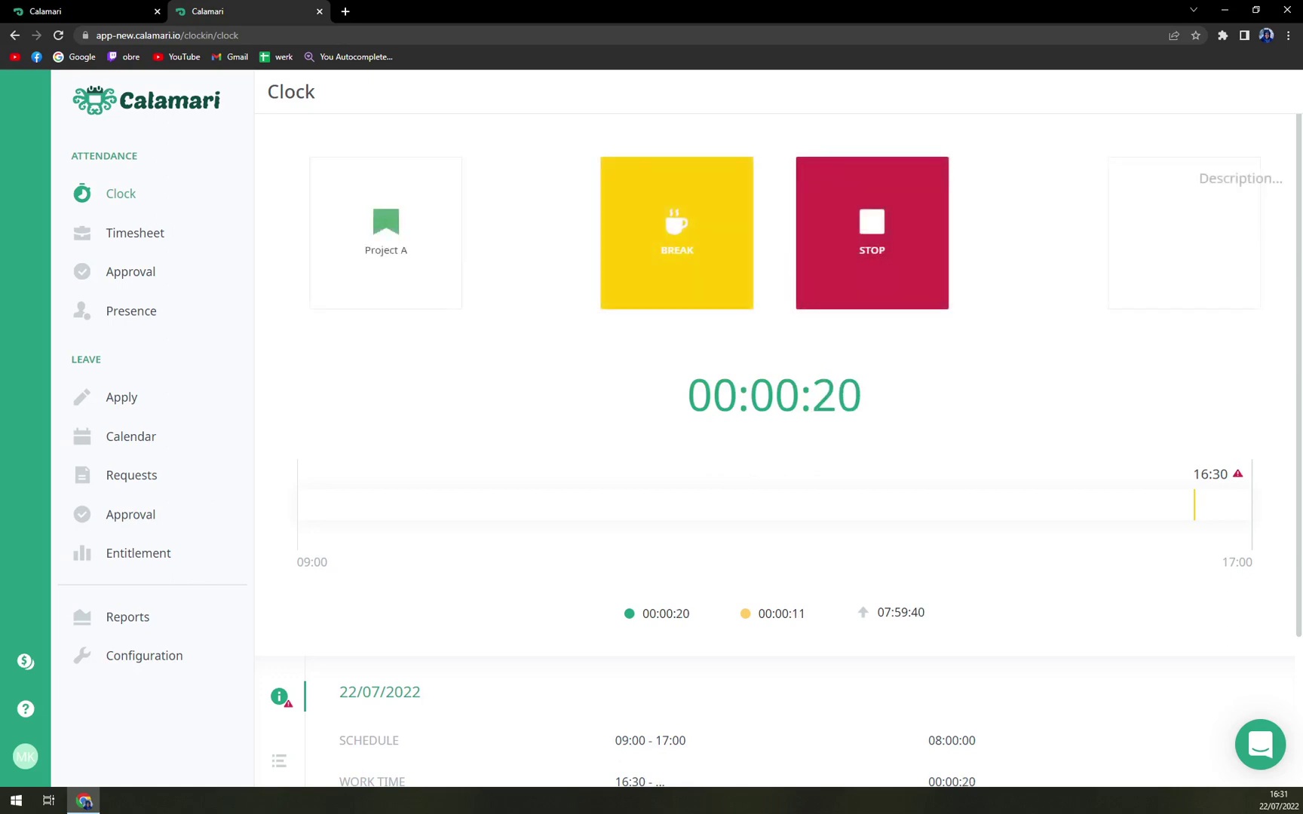
mouse_move(724, 619)
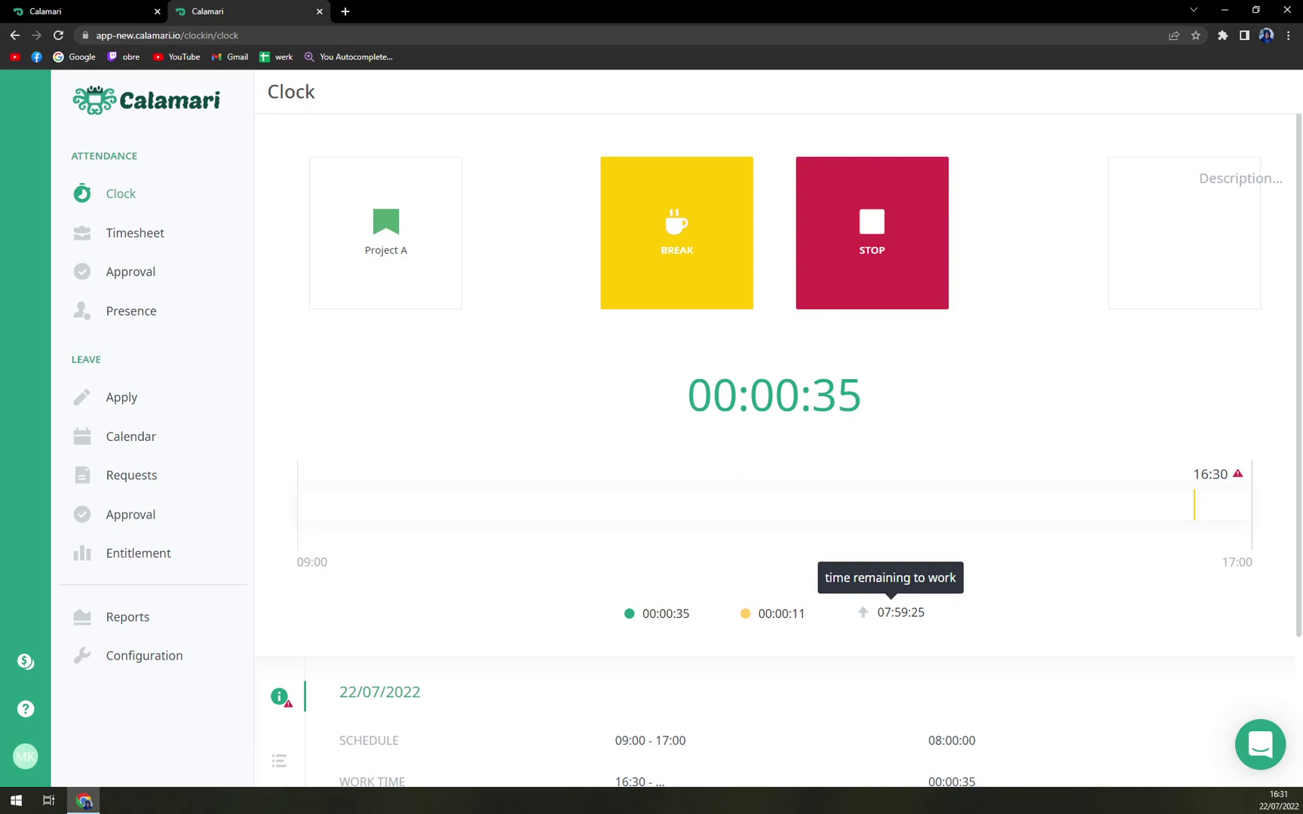
left_click_drag(876, 613, 957, 621)
double_click(899, 619)
scroll(930, 654, "down", 2)
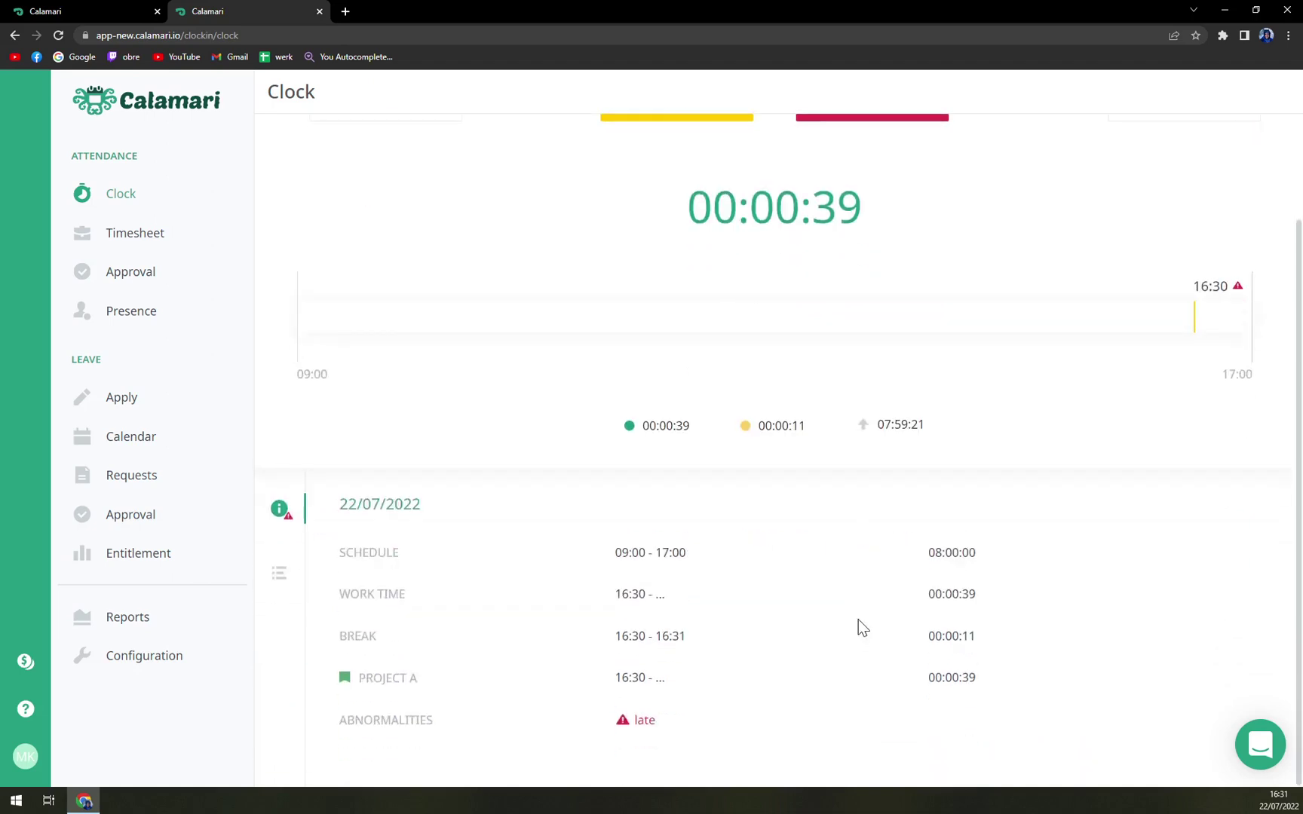
scroll(791, 602, "up", 2)
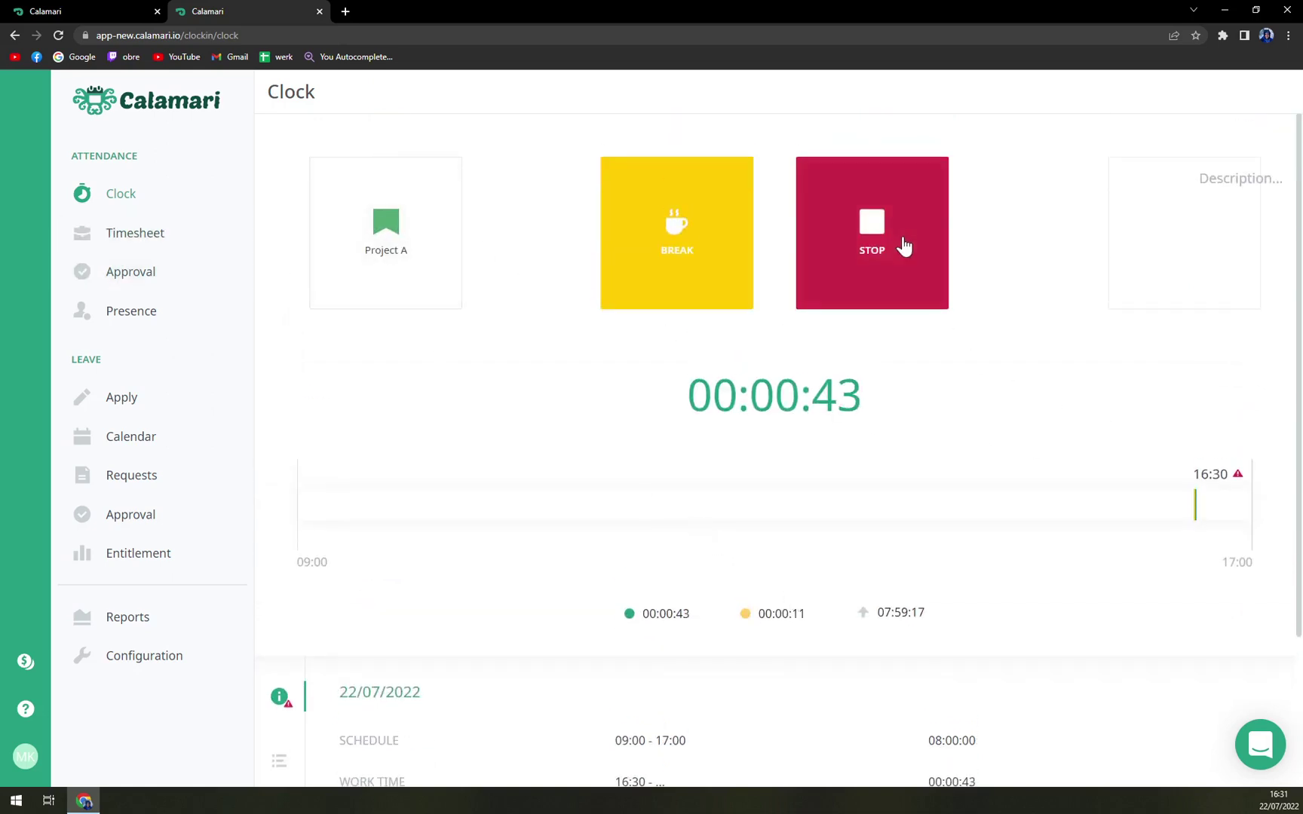
Stop the clock and start a new #2 entry assigned to Project A.
left_click(902, 245)
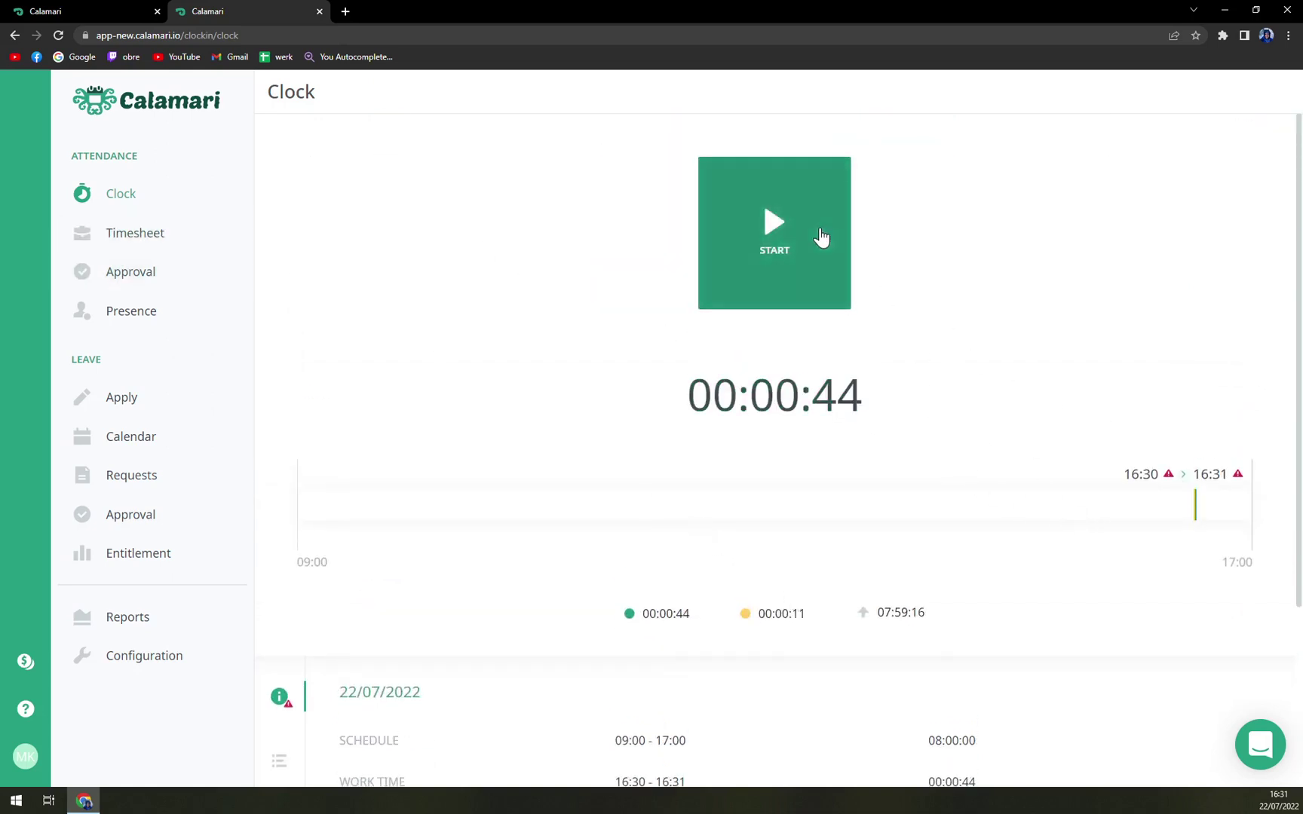
left_click(791, 229)
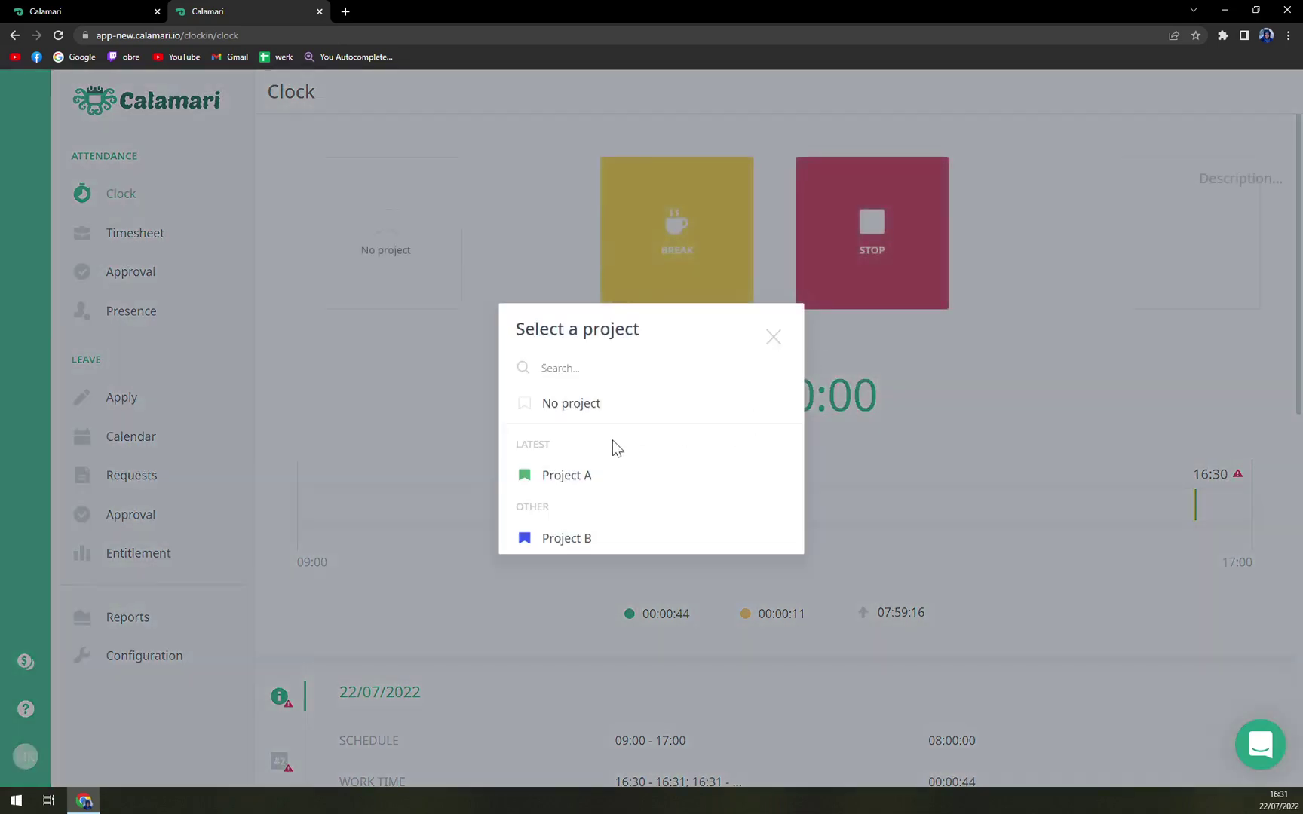
left_click(585, 482)
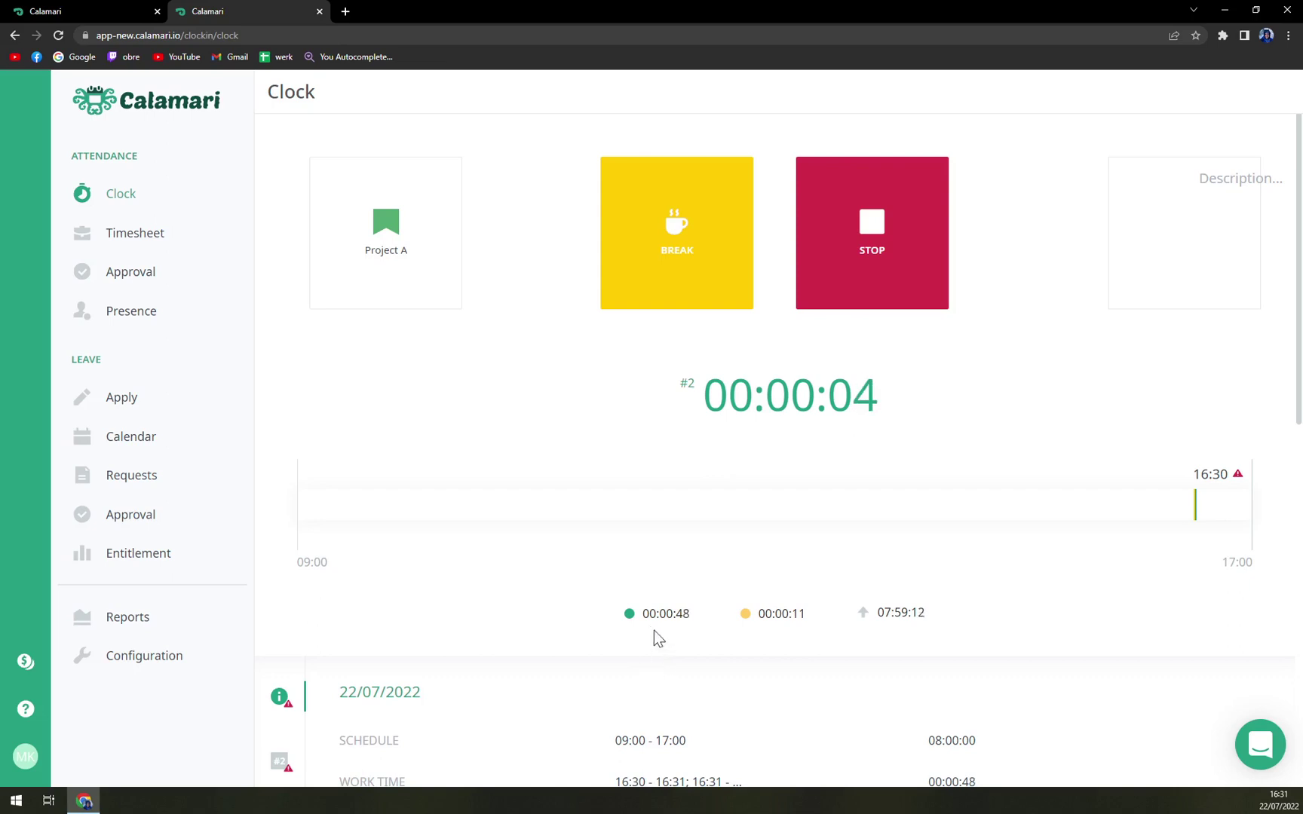
left_click_drag(727, 398, 694, 400)
left_click(693, 399)
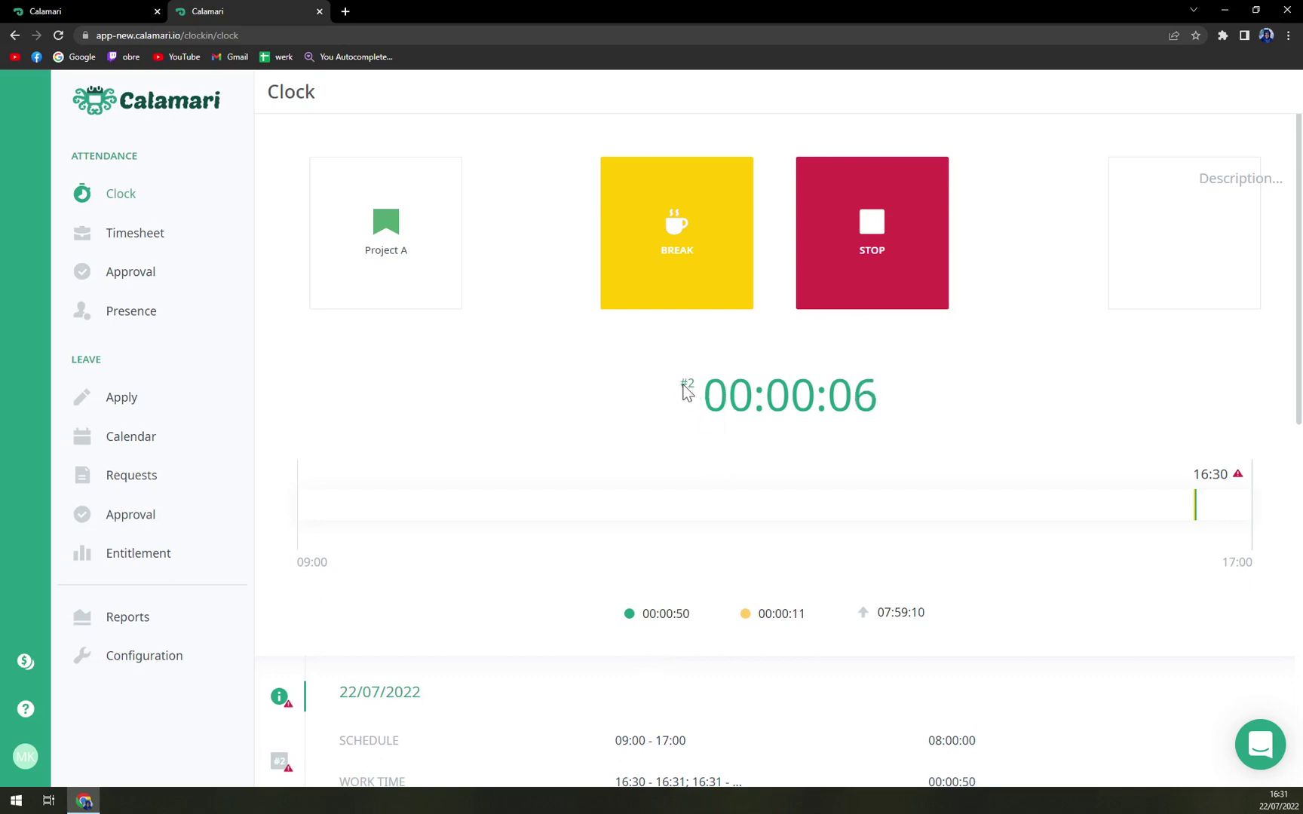
double_click(695, 392)
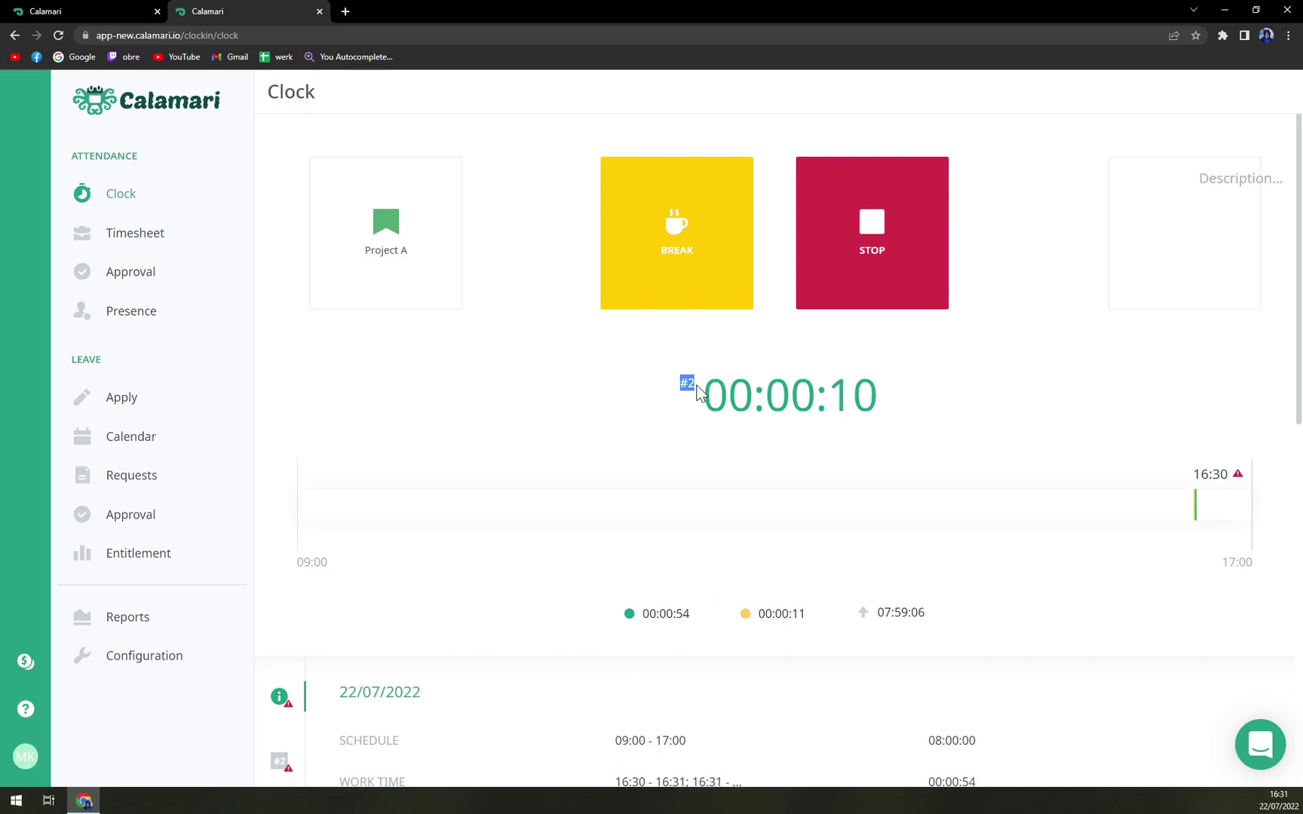
Check the total work time, then stop the second entry at 00:01:05 total.
mouse_move(671, 640)
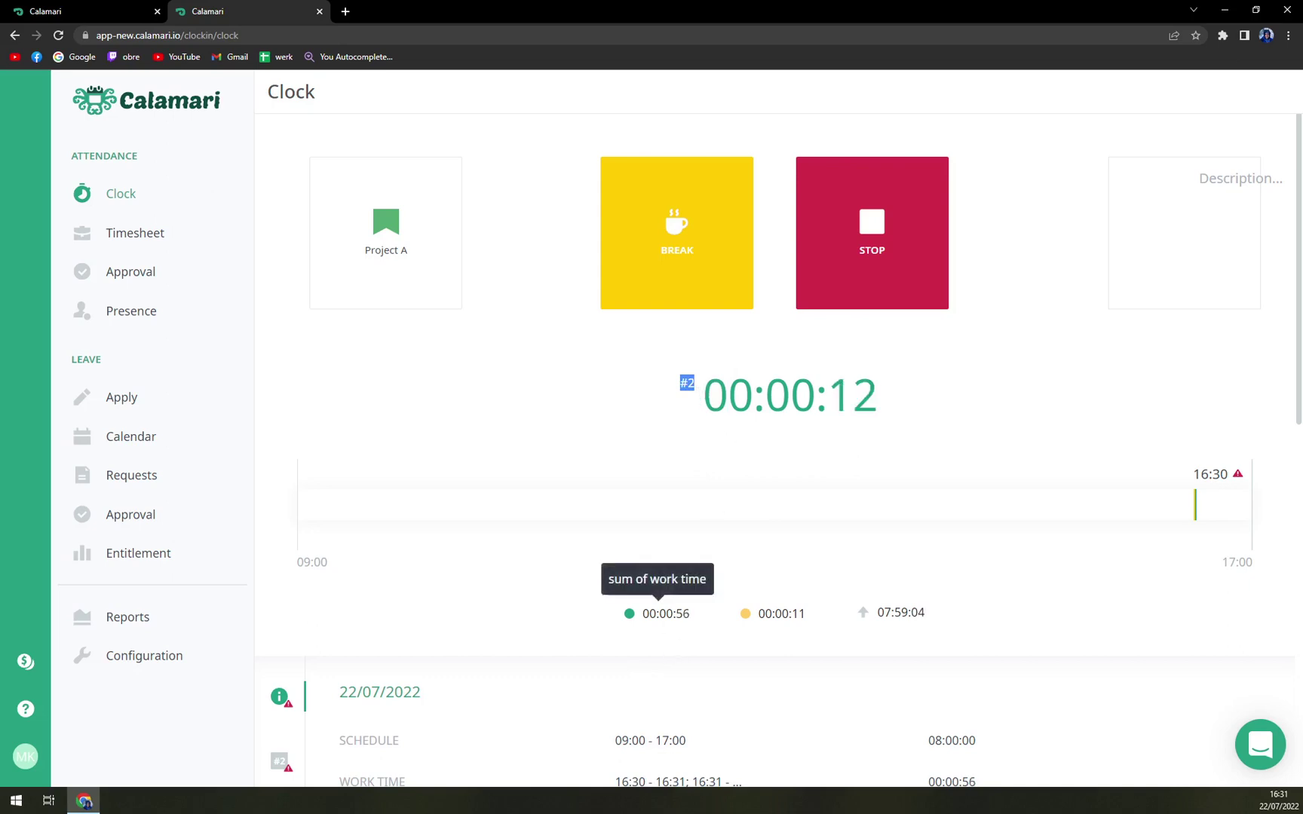
left_click(654, 641)
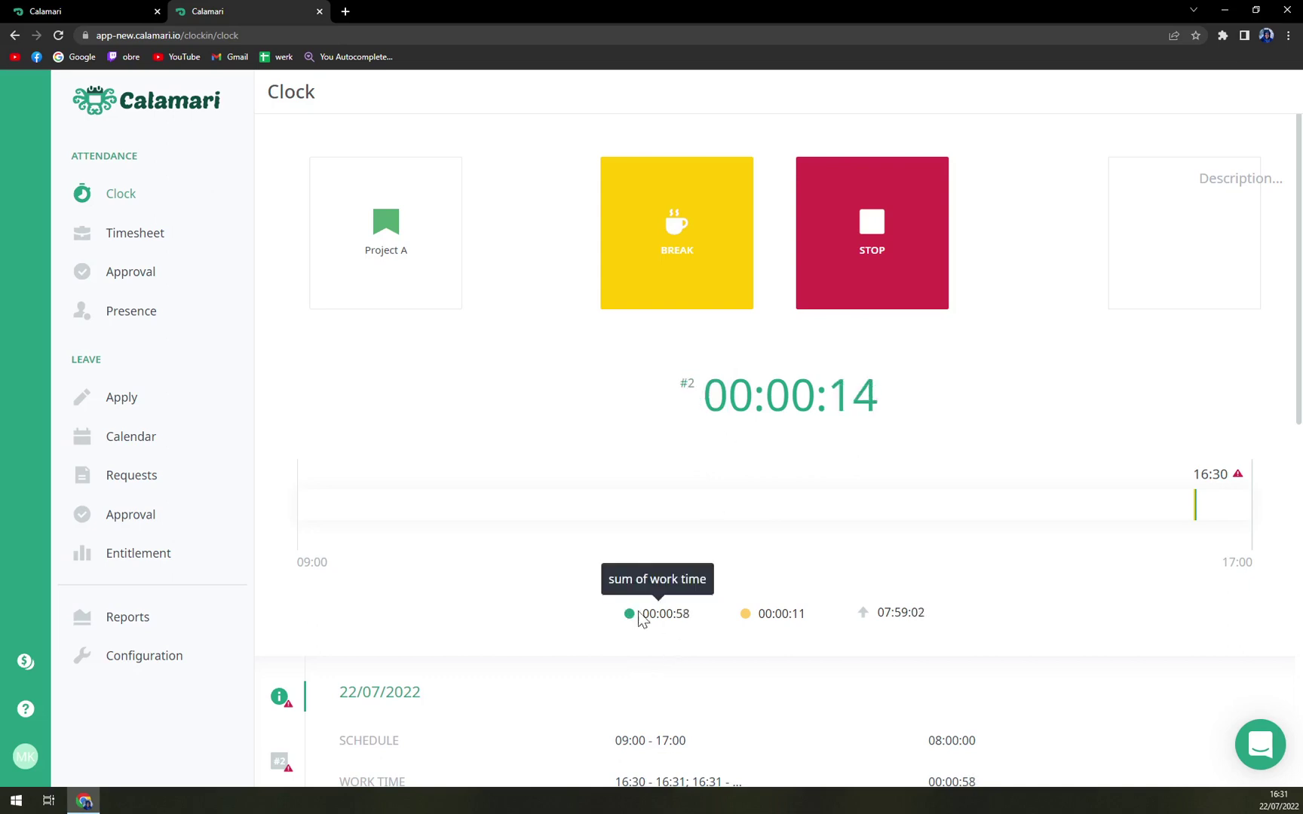
left_click_drag(642, 615, 691, 628)
mouse_move(869, 622)
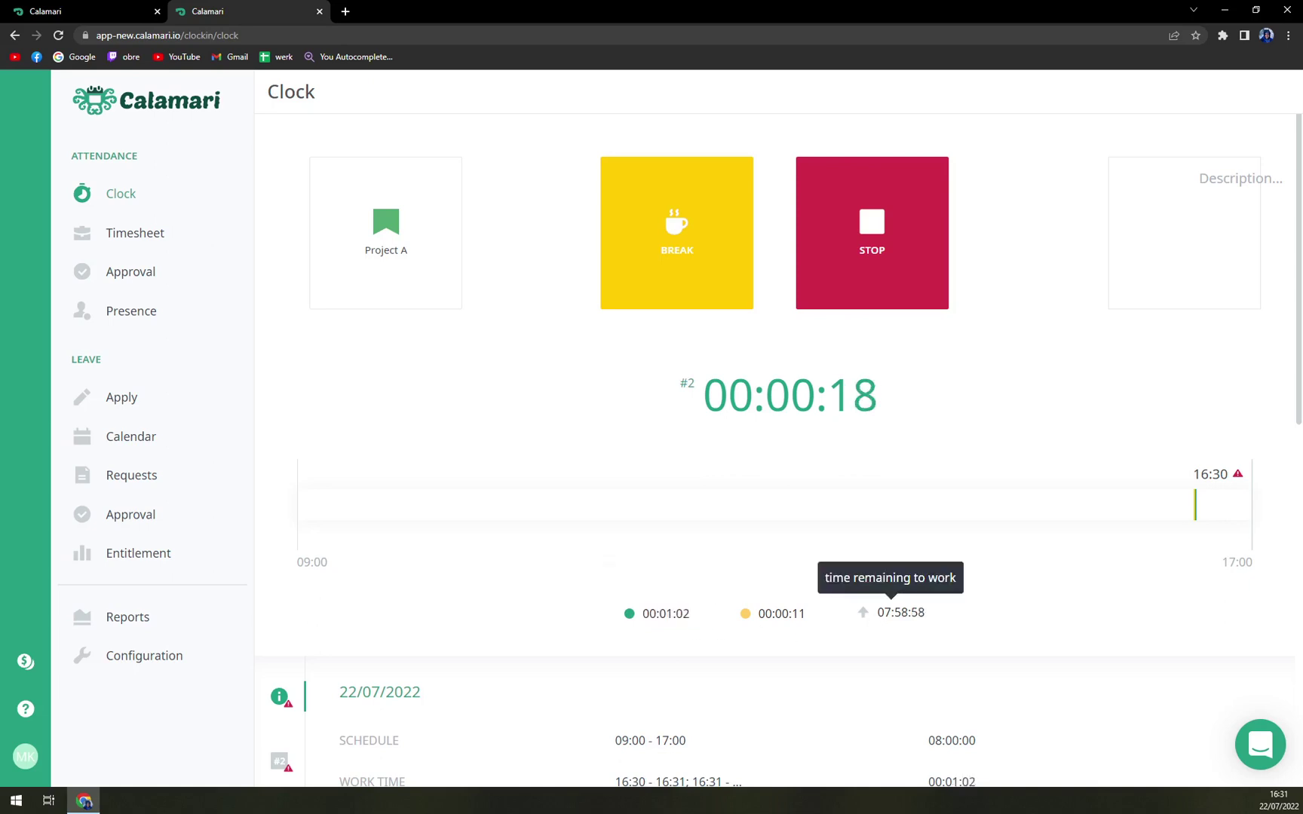
left_click(926, 246)
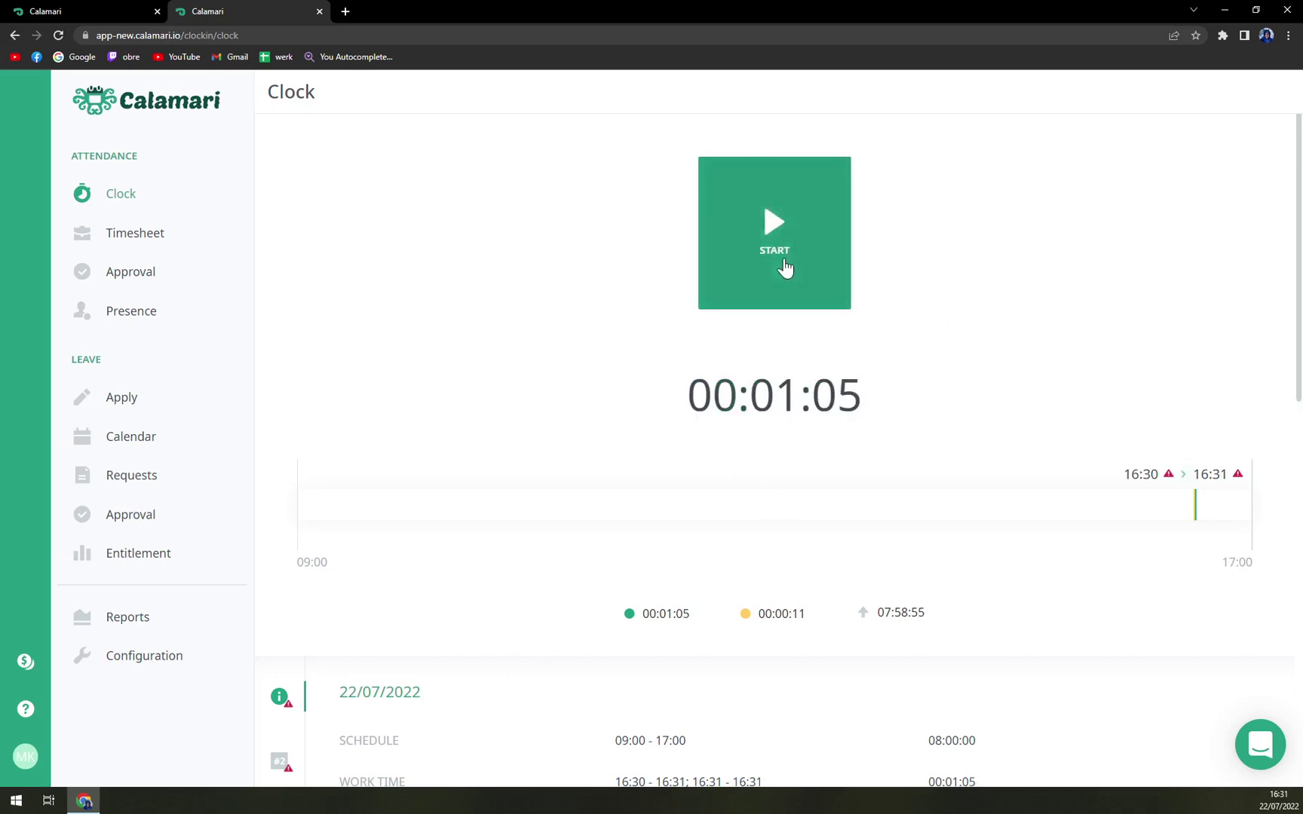
Start a third work entry, #3, assigned to Project B.
left_click(785, 269)
left_click(593, 550)
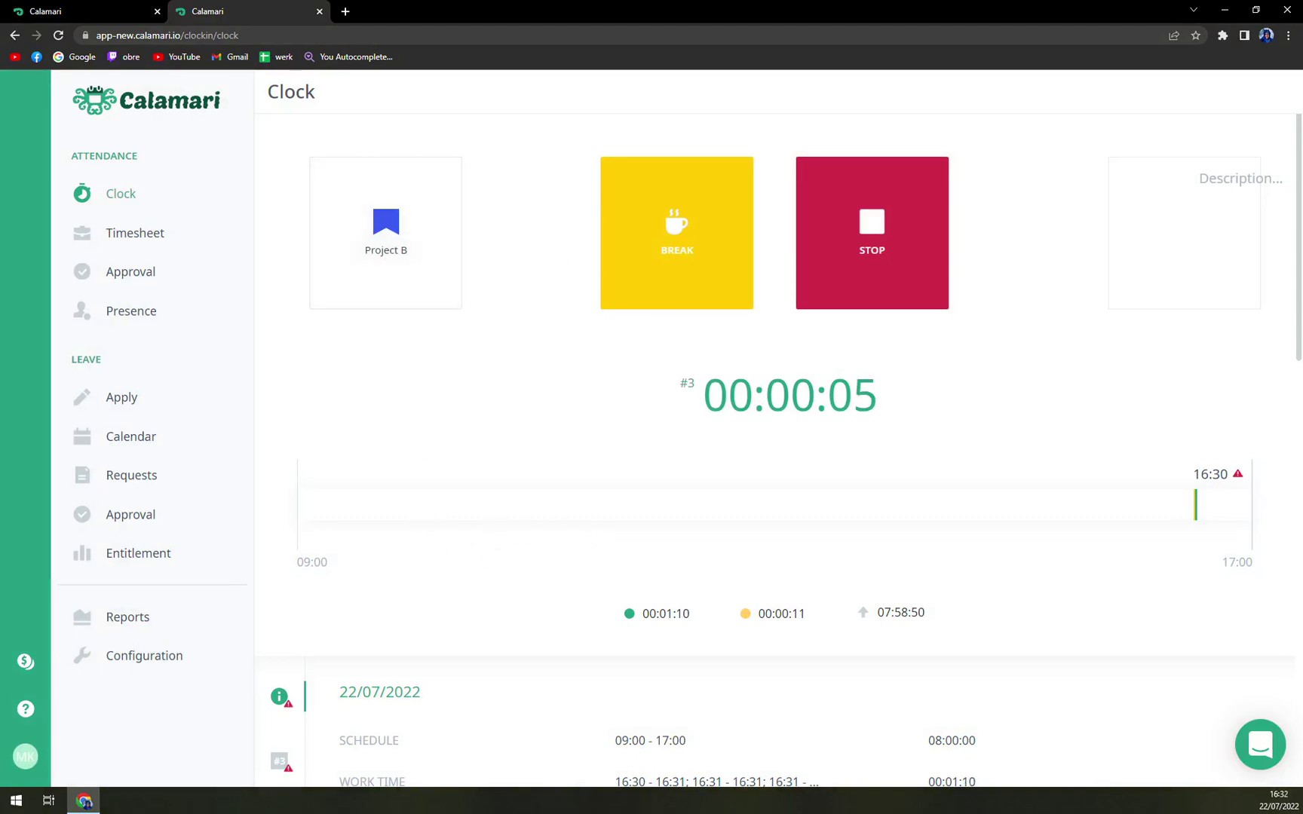
double_click(687, 383)
left_click_drag(704, 394, 885, 386)
Review the day's entries, then stop the 30-second Project B entry at 16:32.
scroll(891, 625, "down", 5)
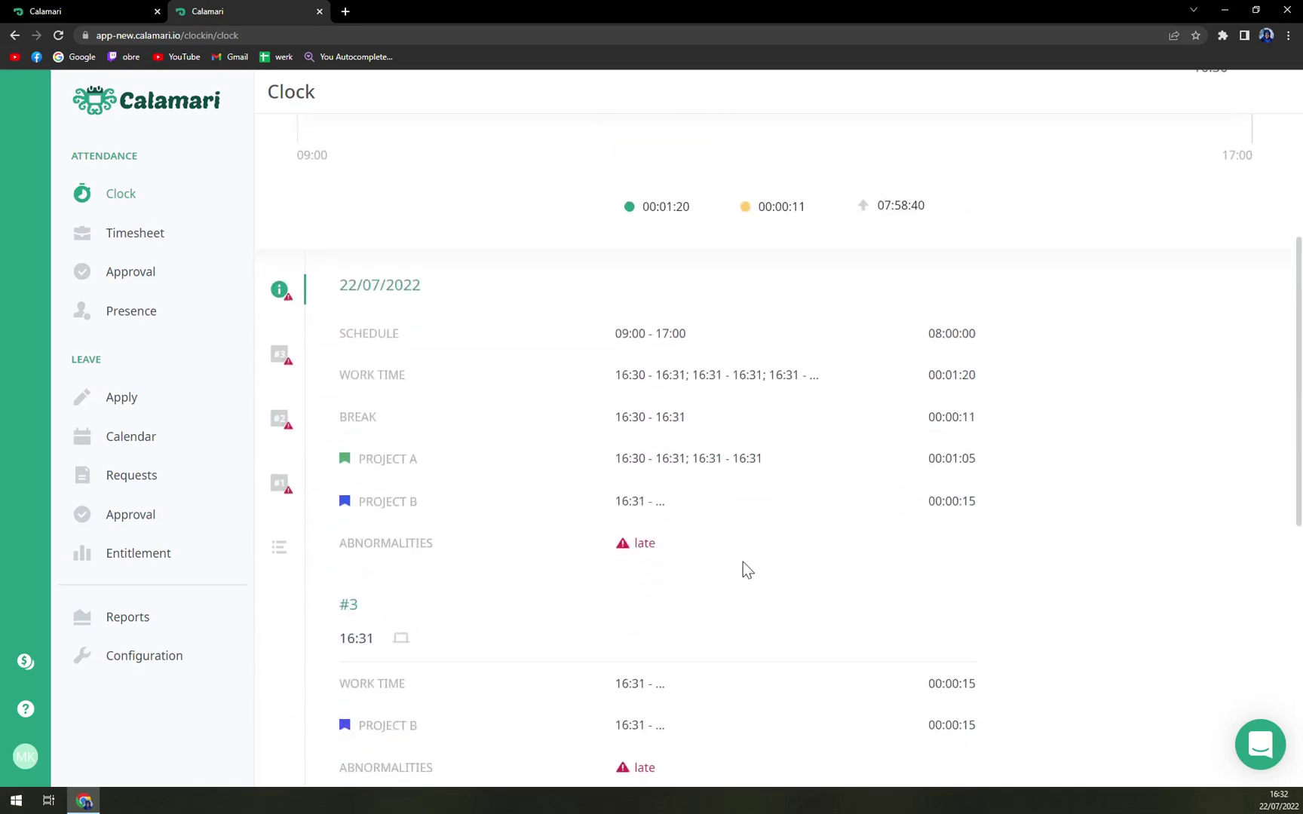
scroll(488, 441, "down", 4)
scroll(498, 528, "down", 4)
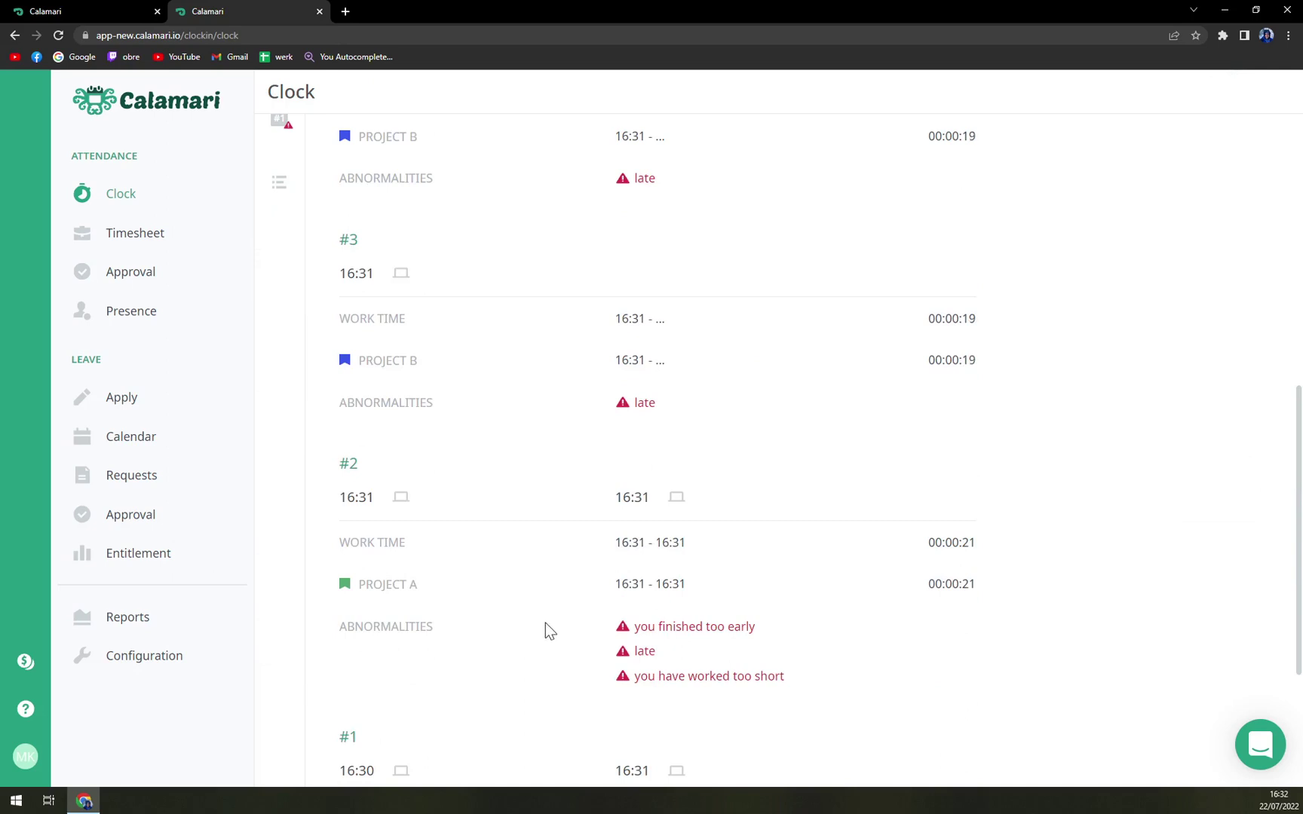
scroll(544, 626, "up", 6)
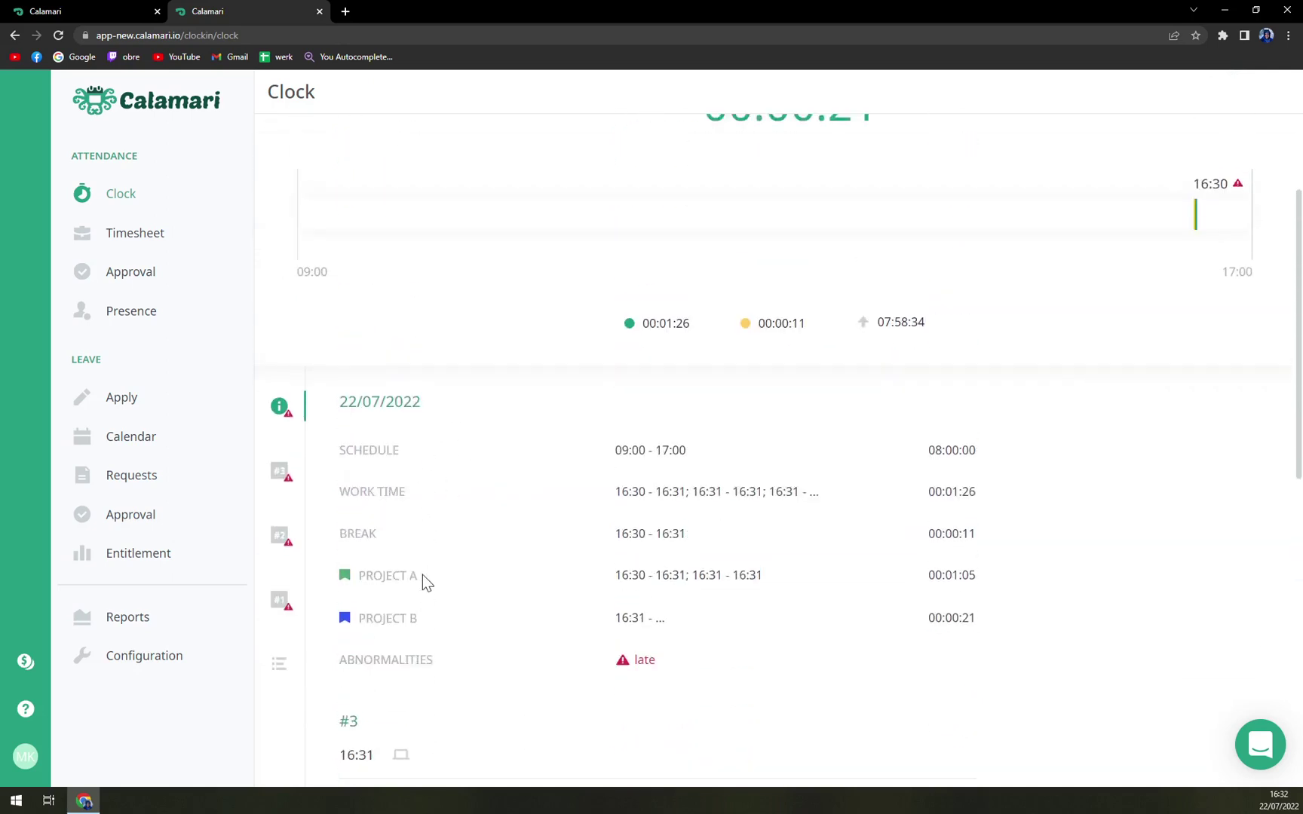
scroll(424, 620, "up", 1)
scroll(526, 395, "up", 3)
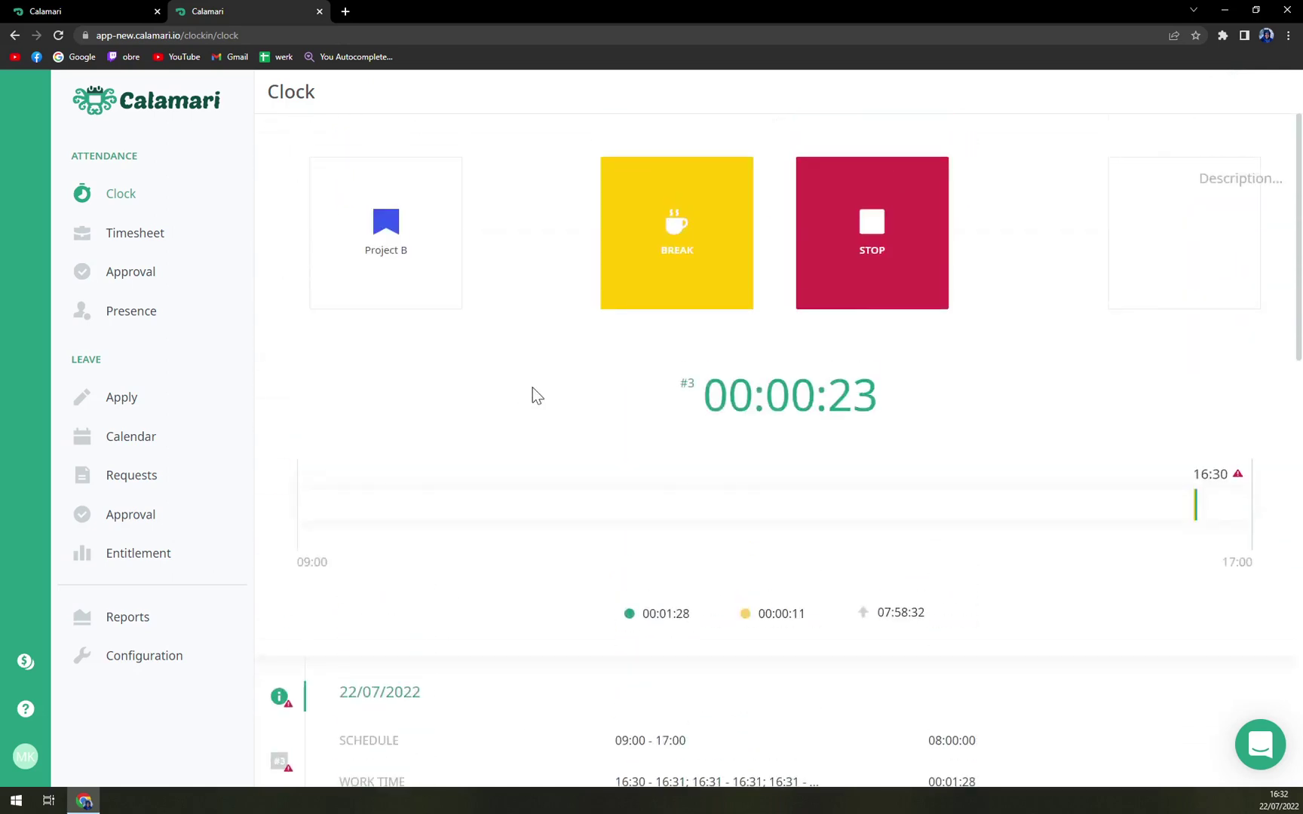
scroll(532, 390, "down", 10)
scroll(538, 469, "up", 10)
left_click(852, 275)
Pass through Timesheet and Approval to the Presence list showing the only employee as Absent.
left_click(155, 250)
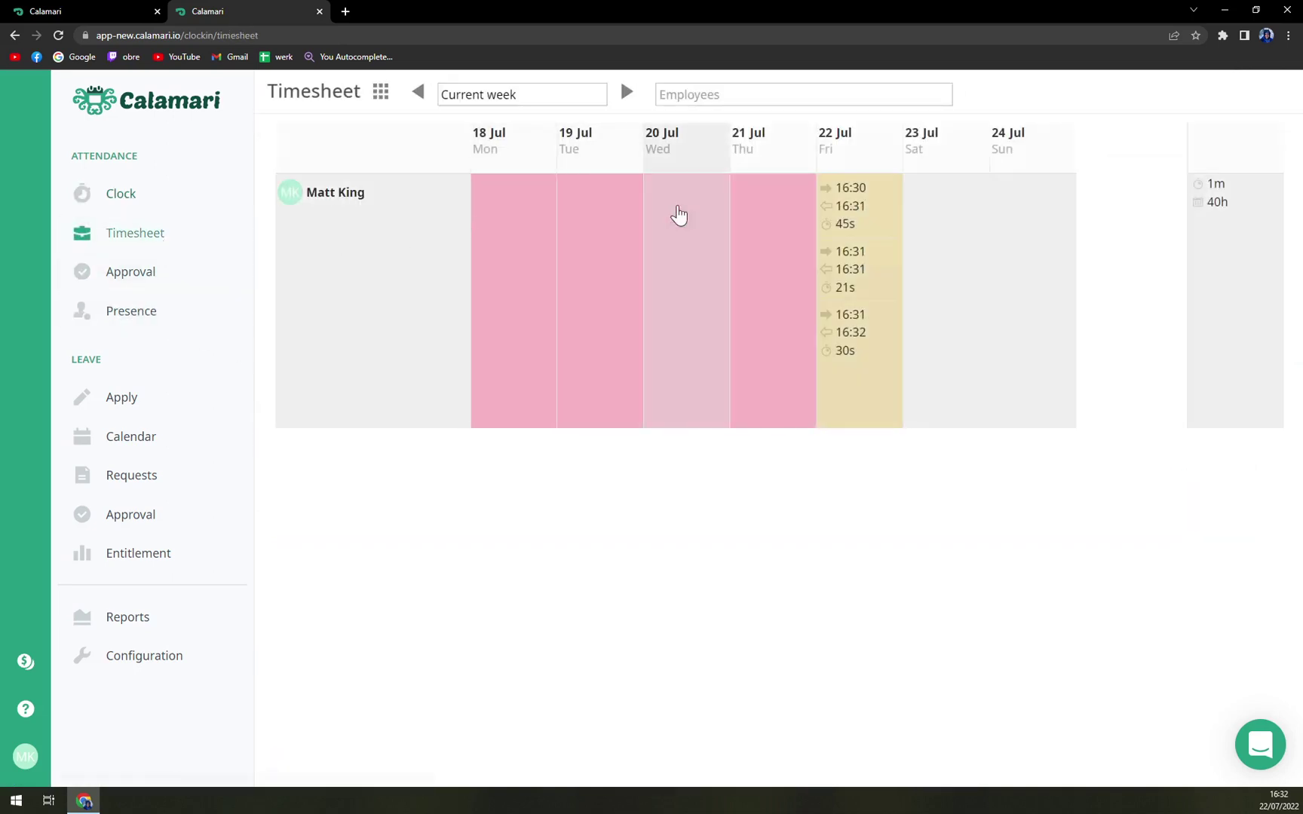
left_click(158, 279)
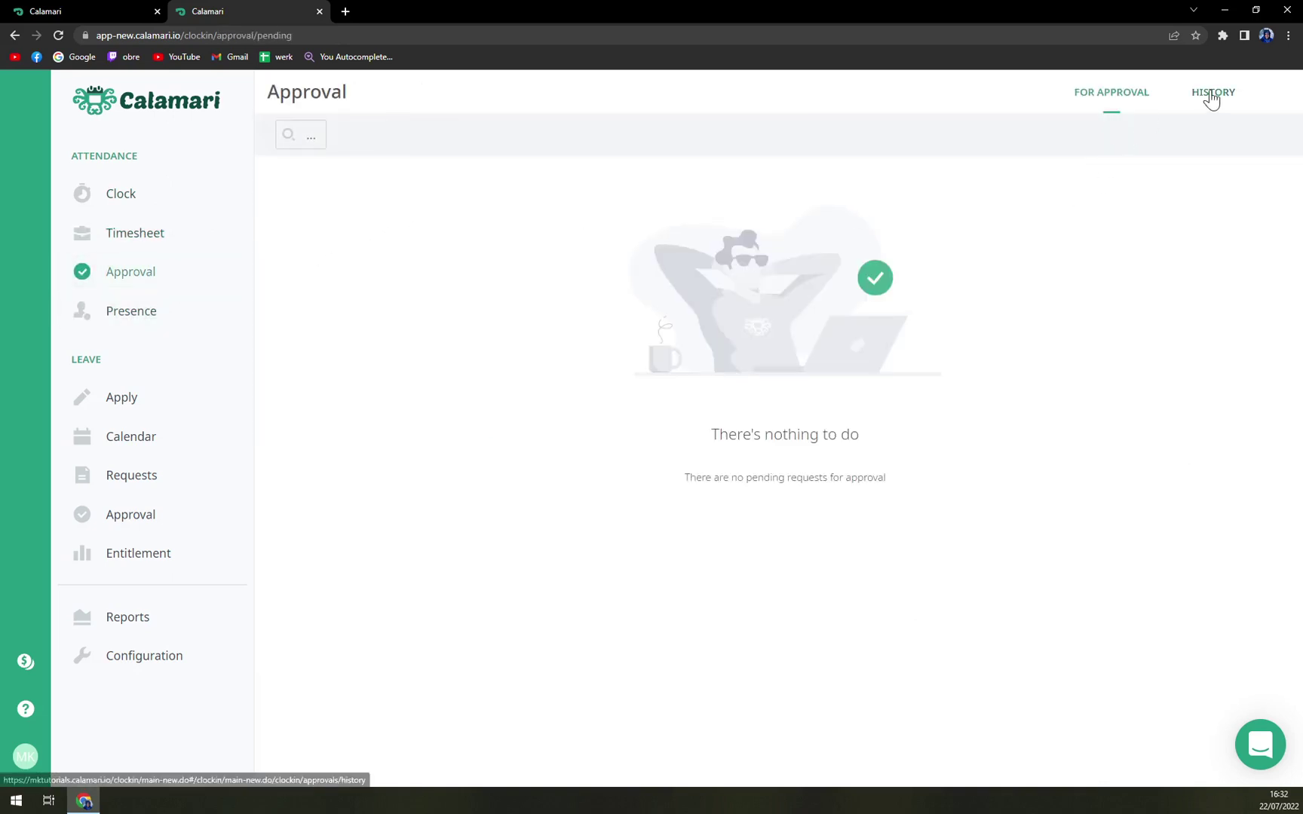
left_click(238, 322)
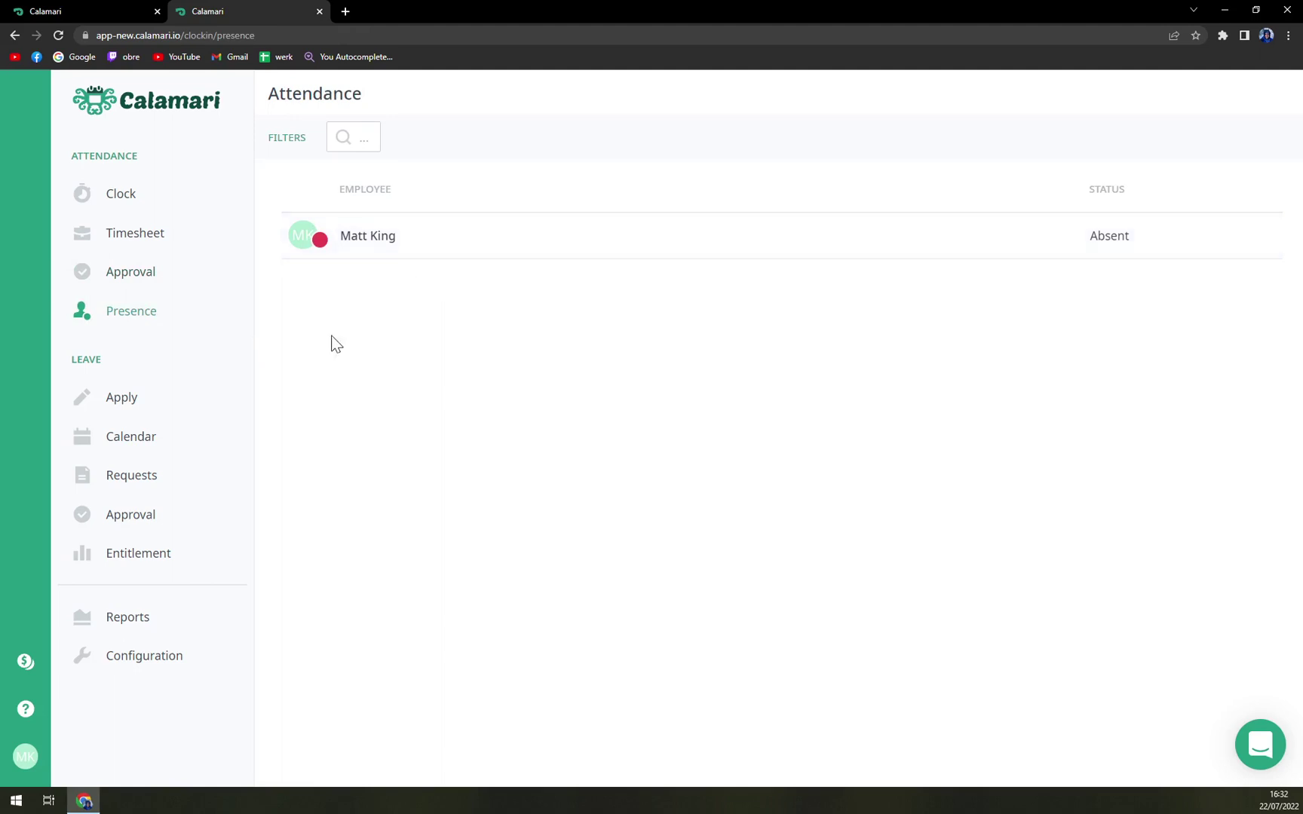
Request a one-day Sick leave absence for 27 July 2022, without a substitute, and submit it.
left_click(193, 411)
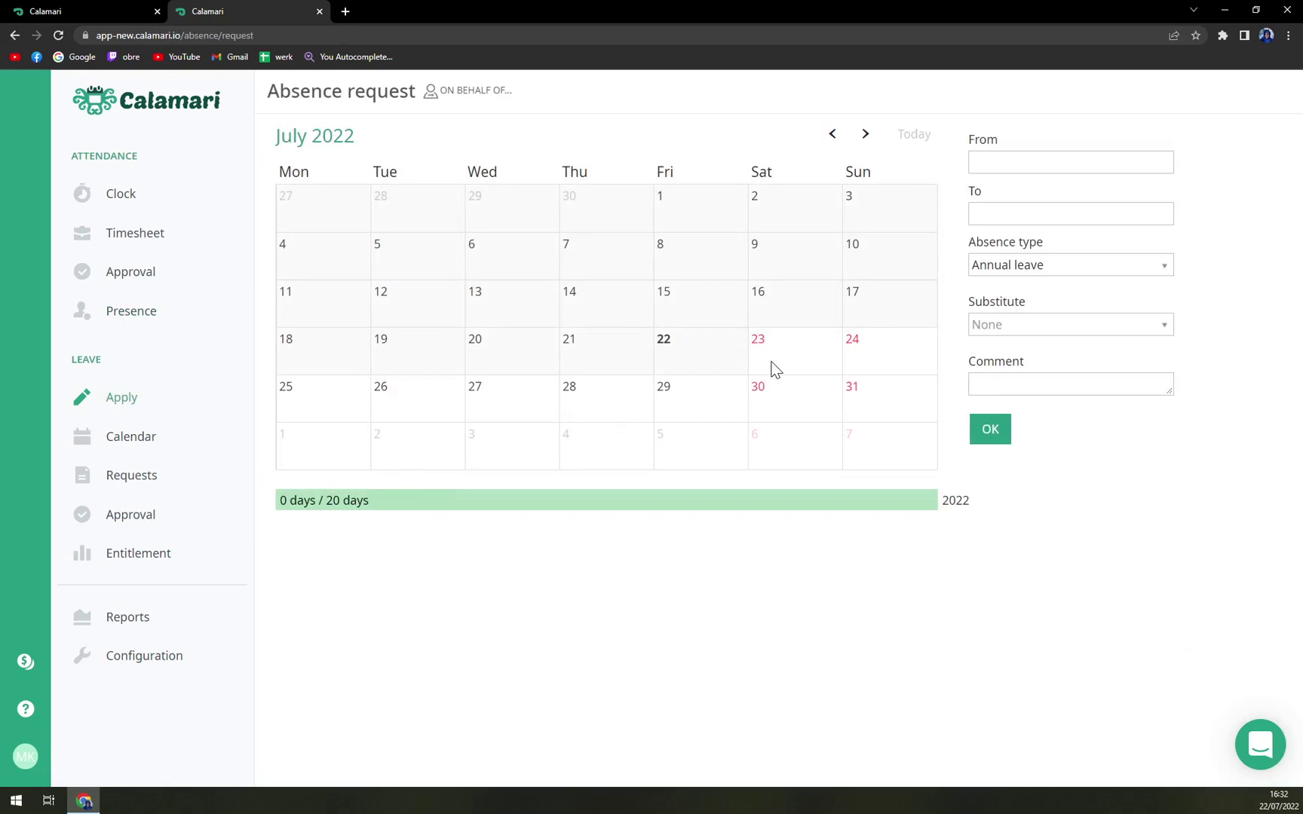
left_click(528, 404)
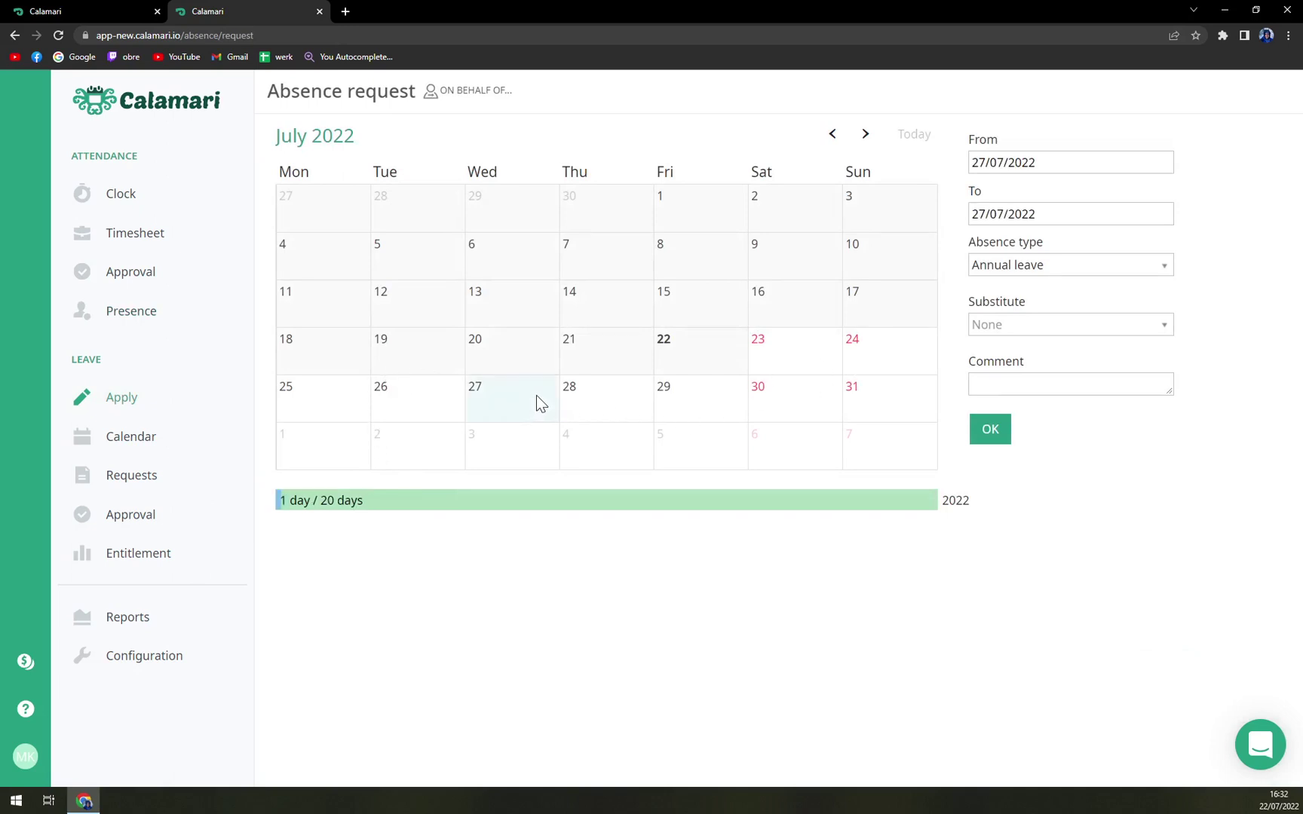
left_click(1005, 268)
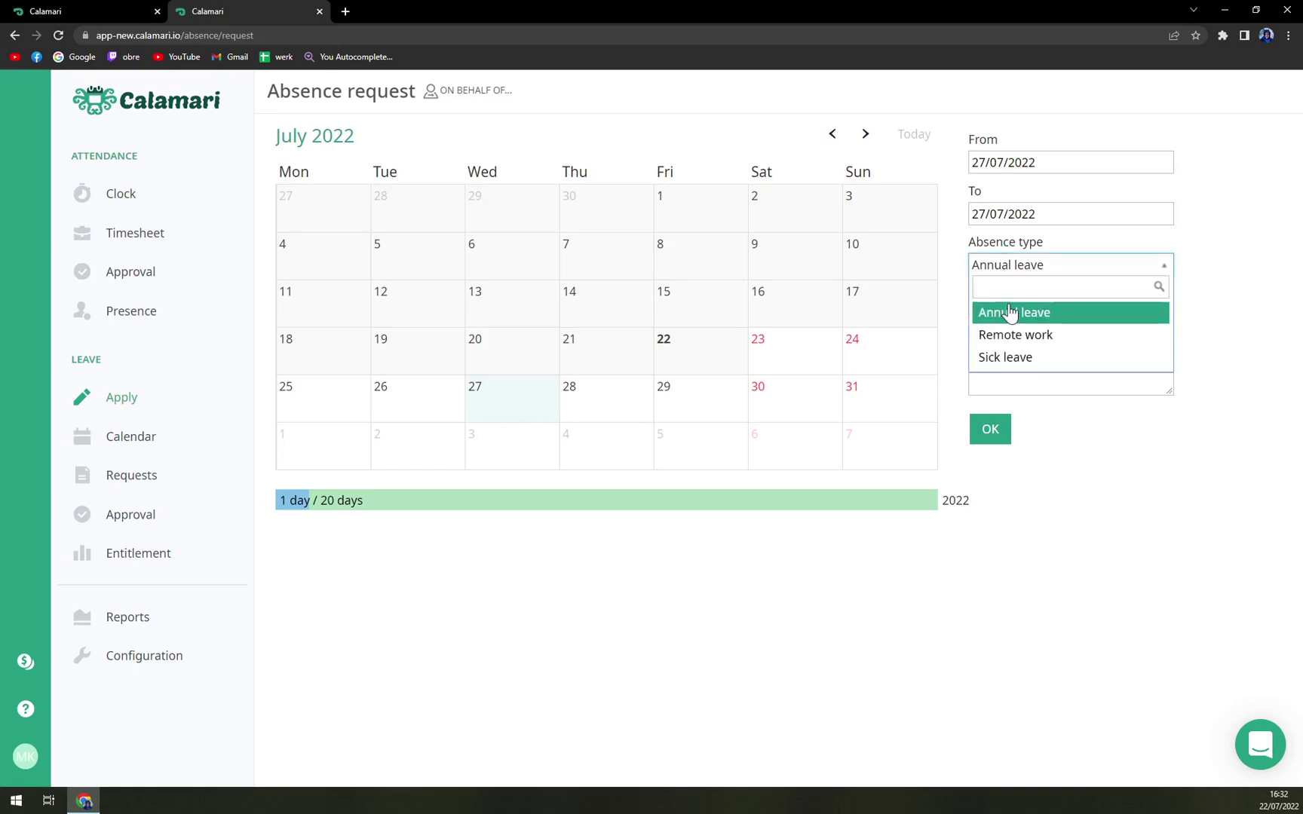
left_click(1024, 361)
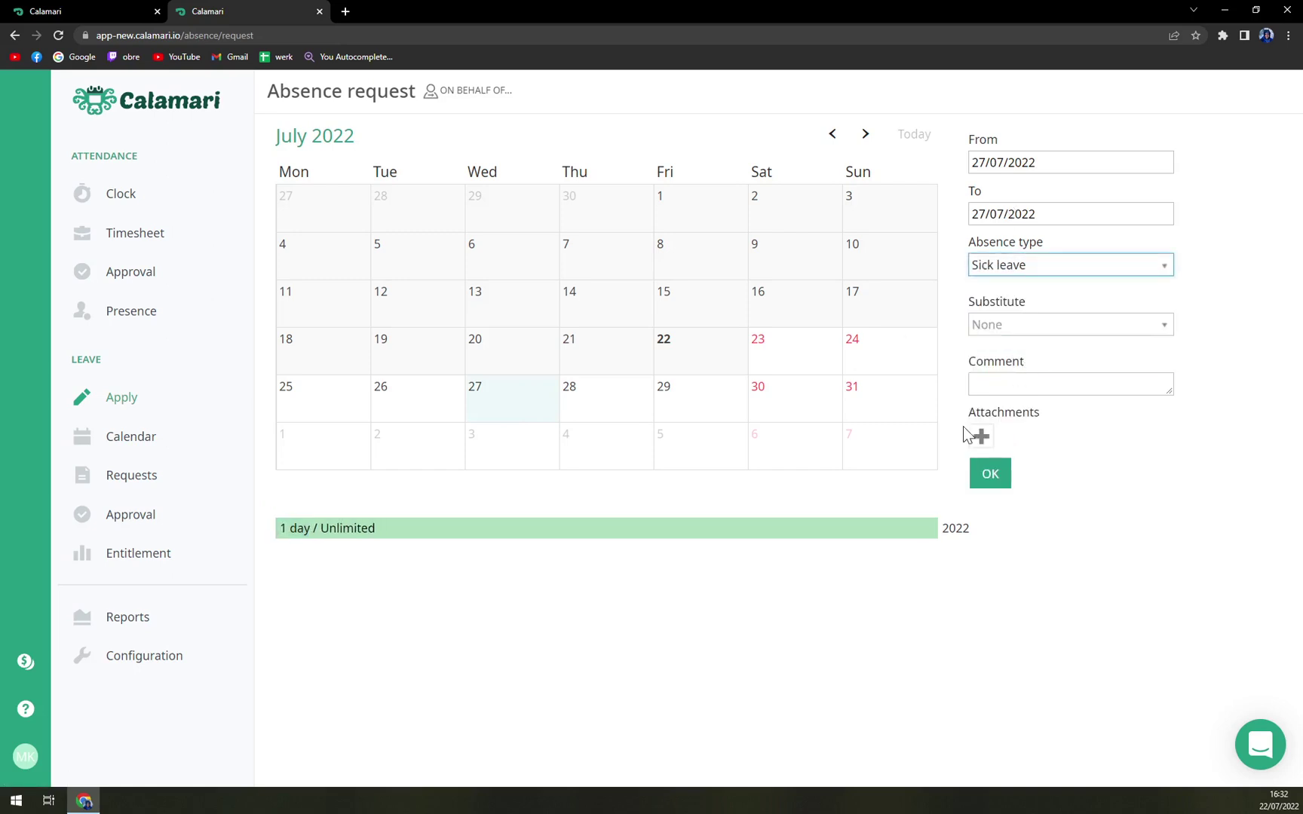
left_click(1026, 325)
key("Escape")
left_click(1042, 385)
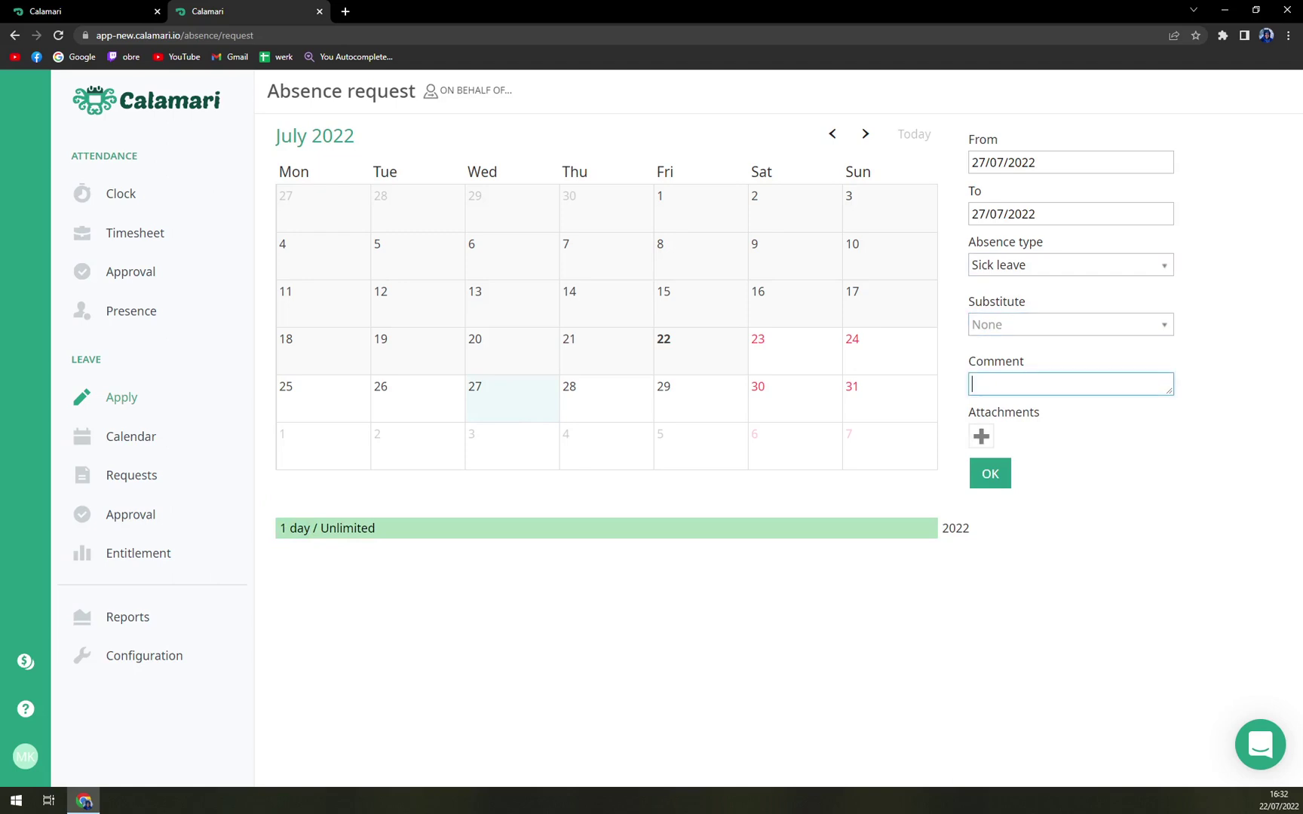
left_click(1009, 480)
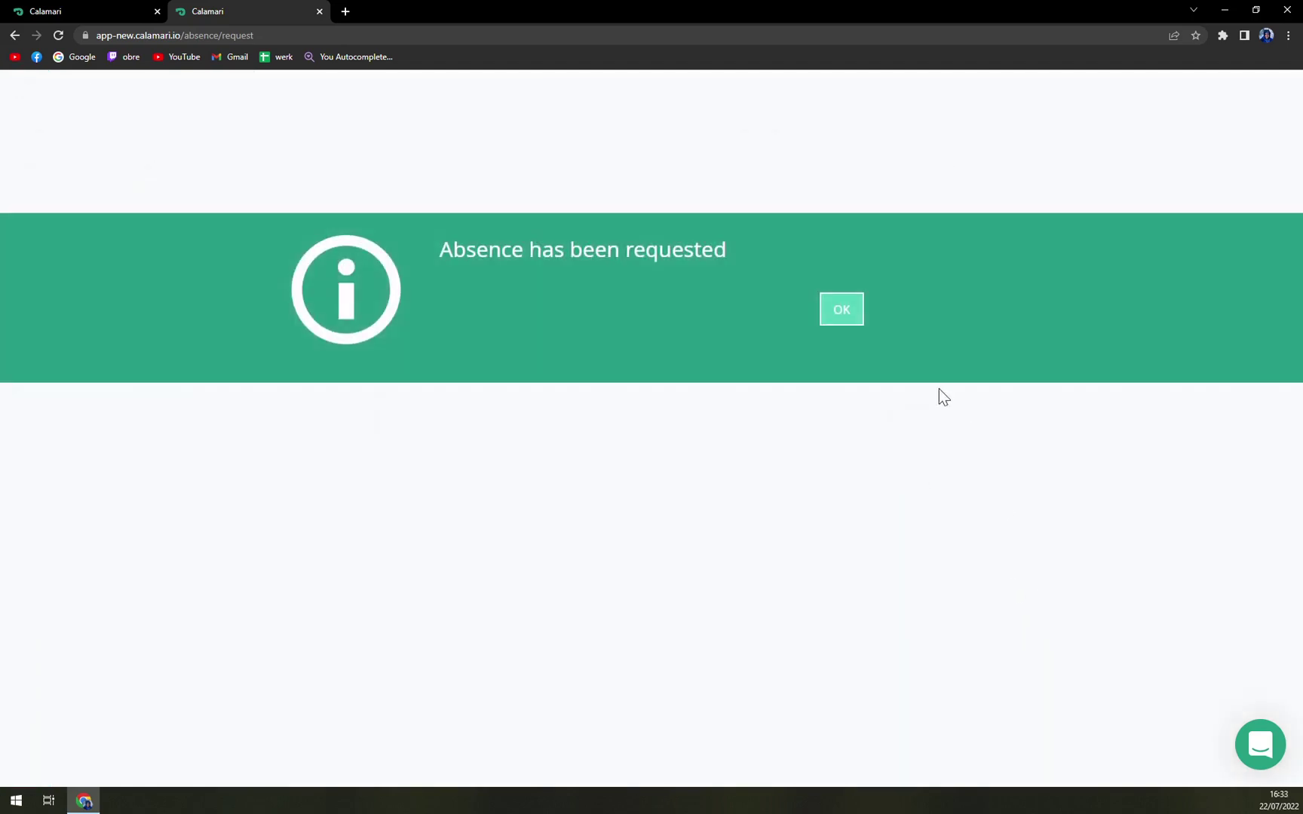
Dismiss the confirmation, approve the 27 July sick-leave request, and view it on the Calendar.
left_click(840, 326)
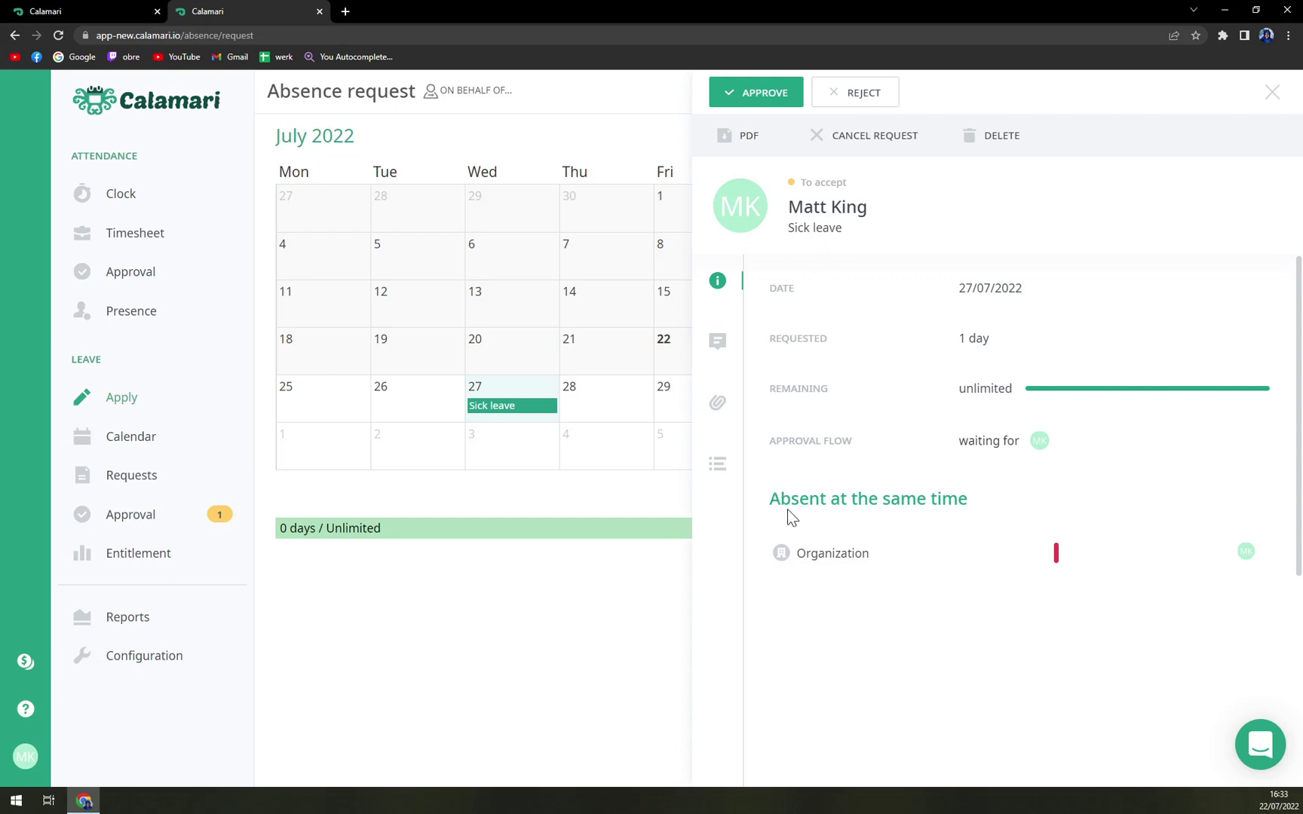
left_click(763, 99)
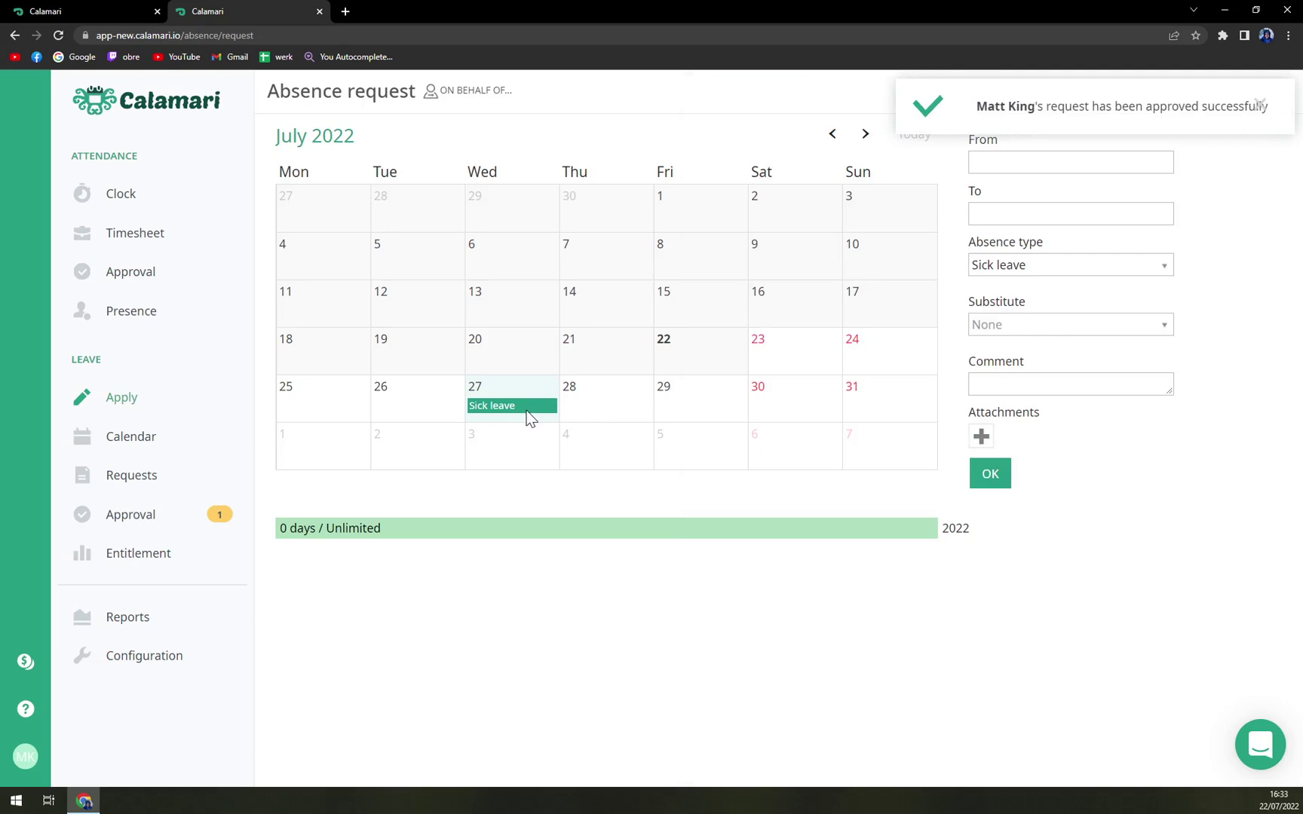
left_click(148, 440)
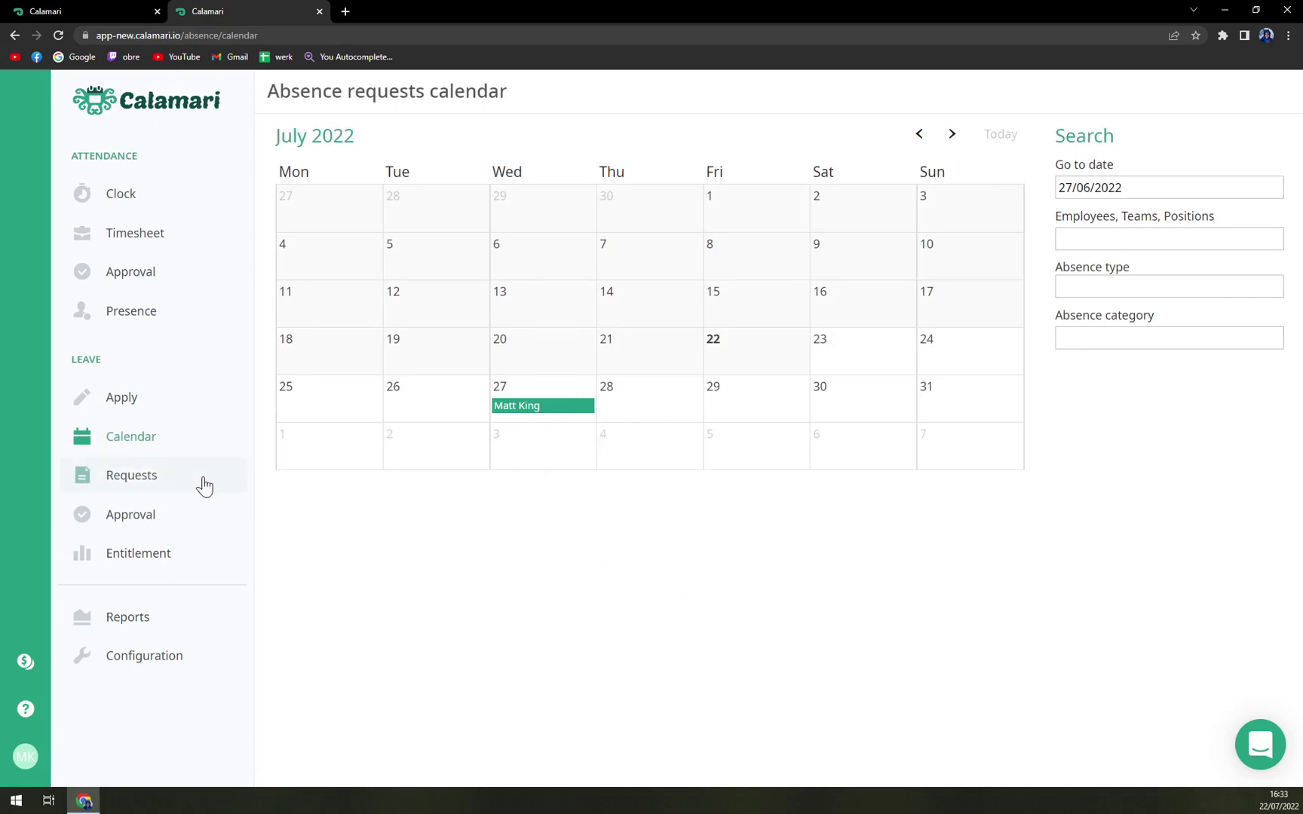
Open the Sick leave request from My requests and download it as a PDF.
left_click(133, 476)
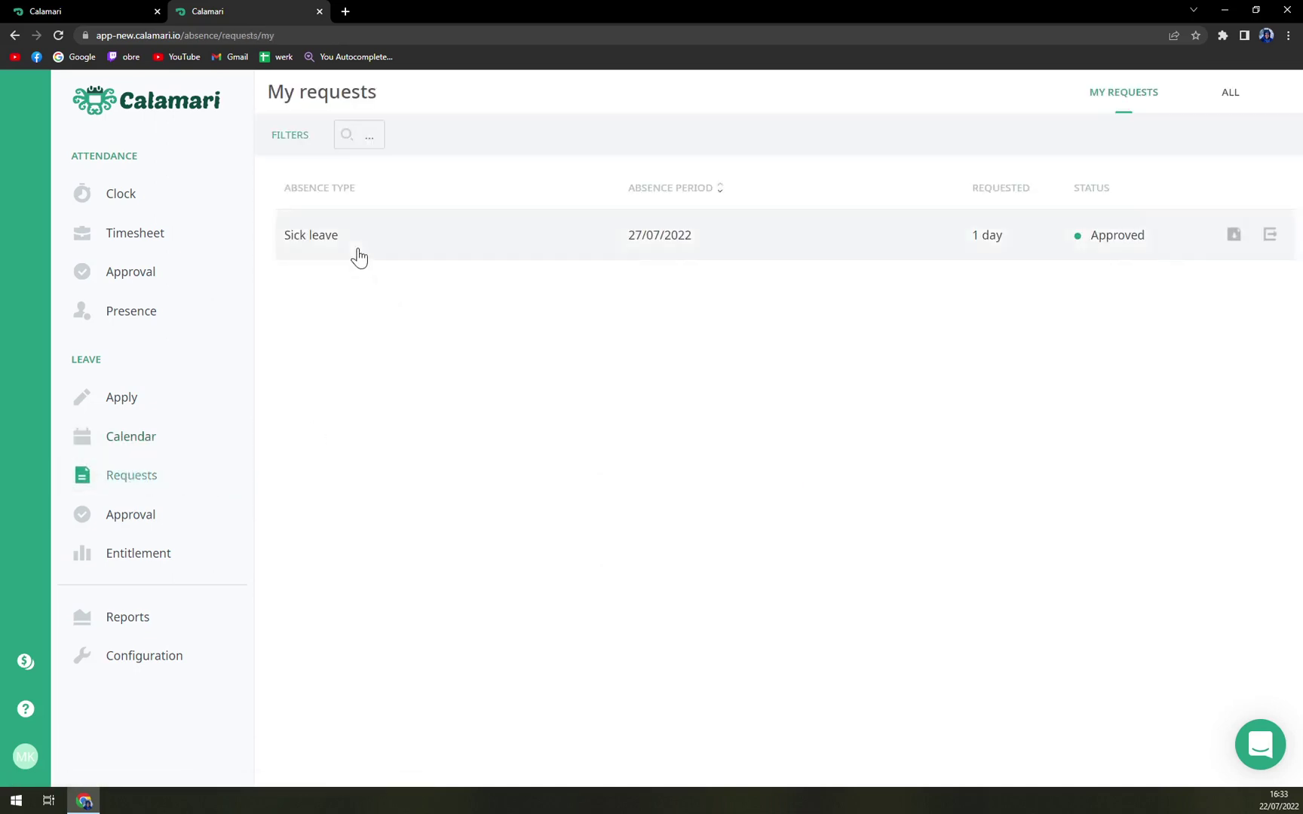
left_click(326, 257)
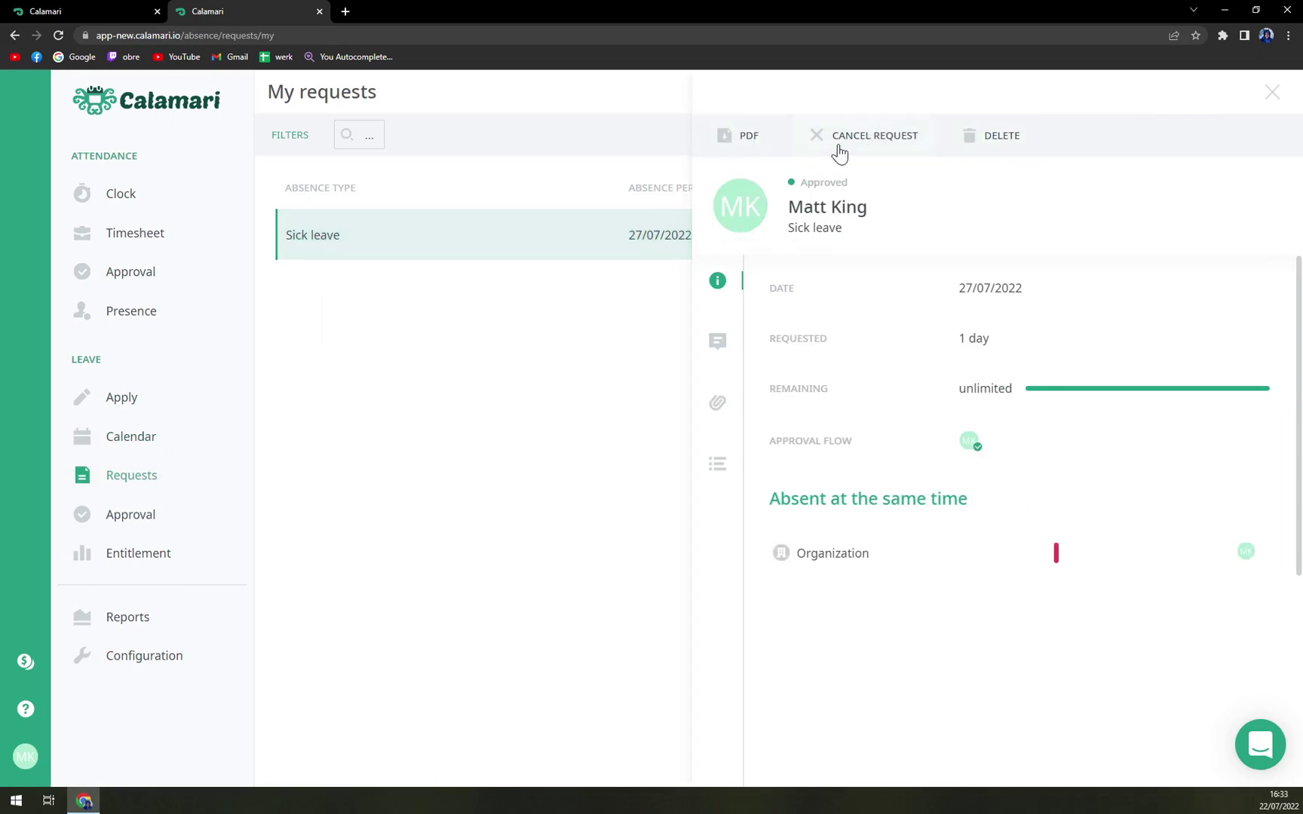
left_click(754, 145)
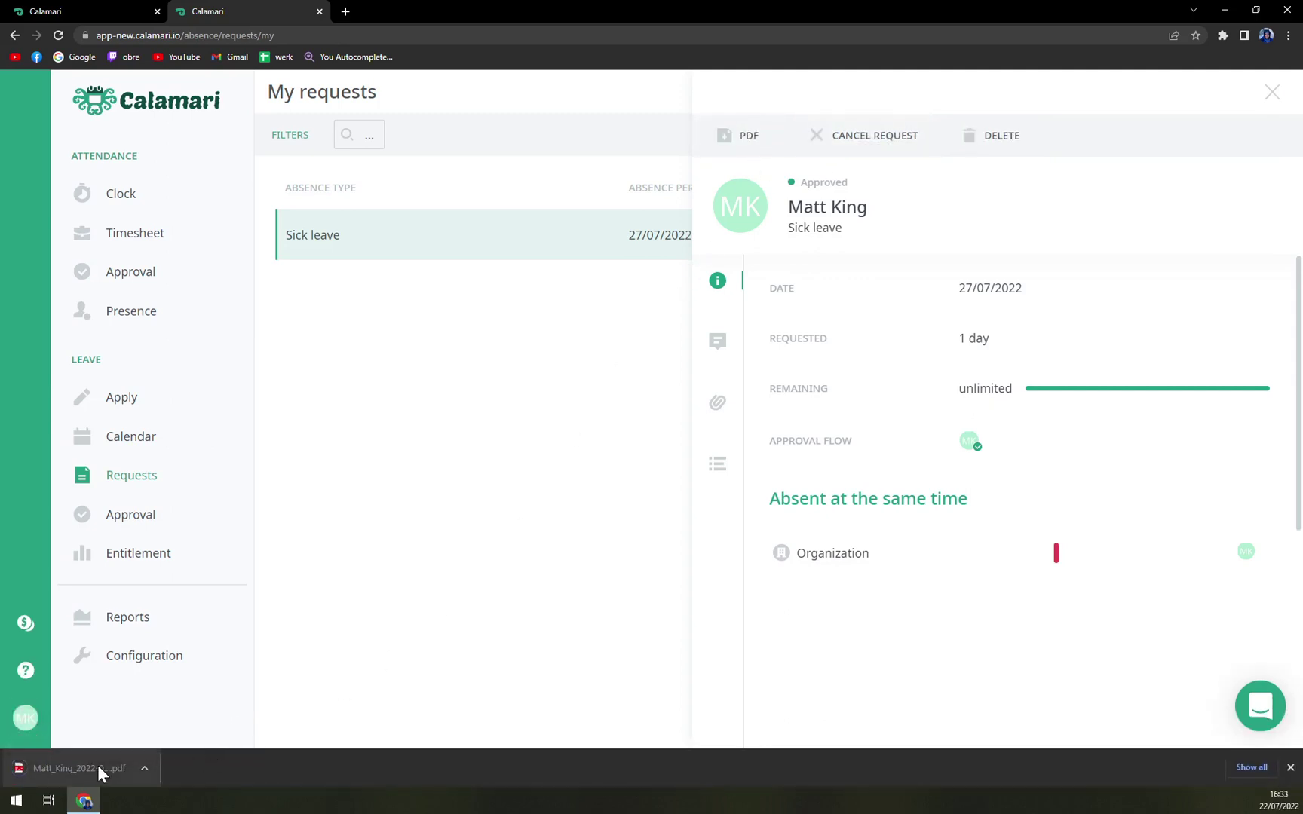
Open the downloaded Absence request PDF and scroll through the approved 1-day sick leave details.
left_click(98, 766)
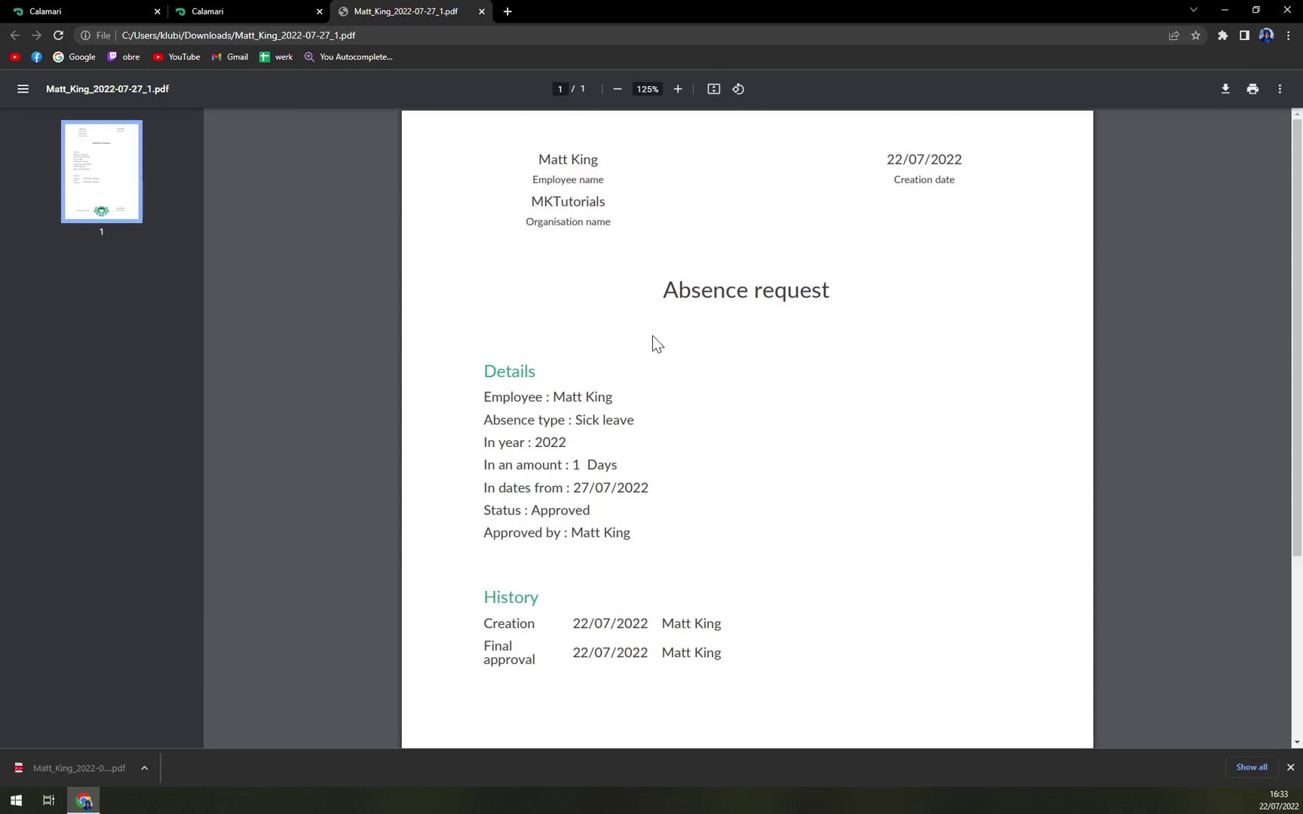
scroll(653, 337, "down", 3)
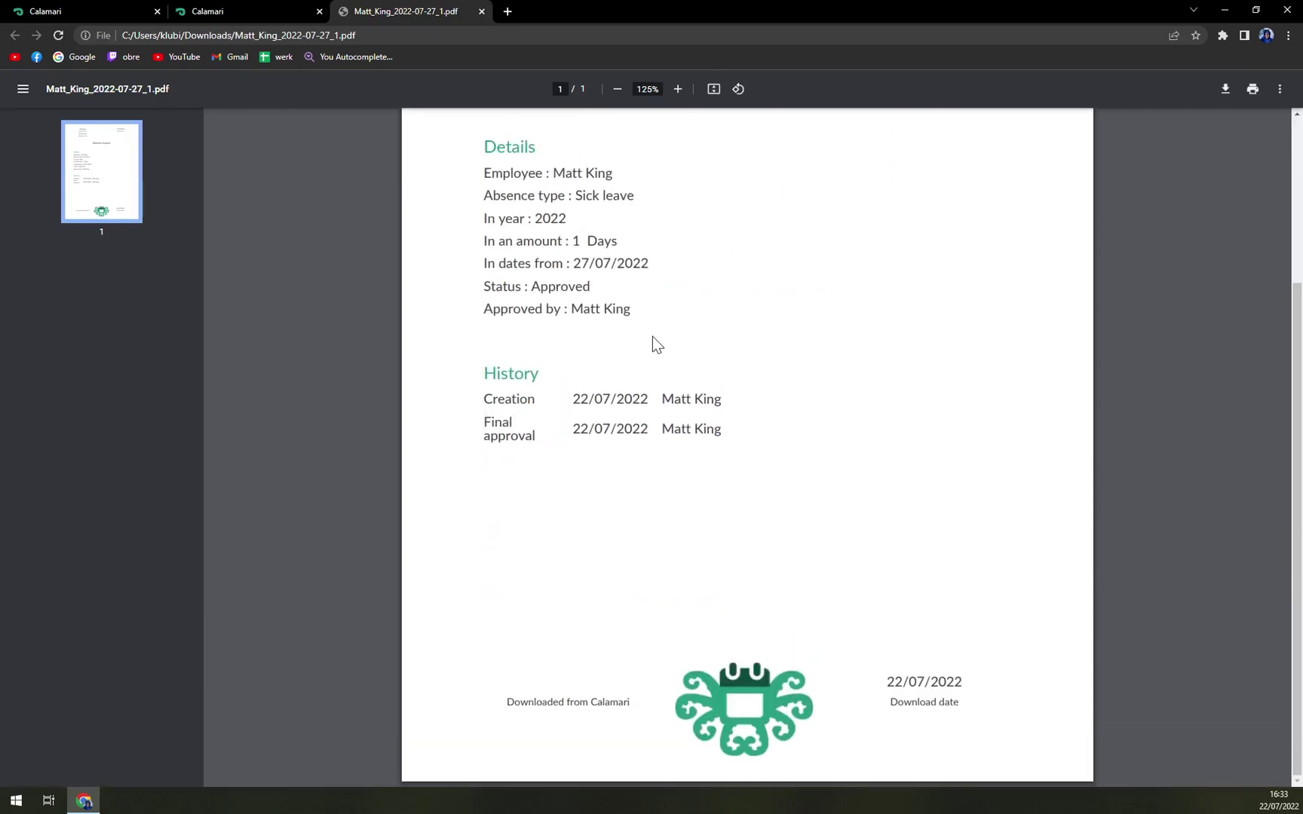
scroll(652, 337, "up", 3)
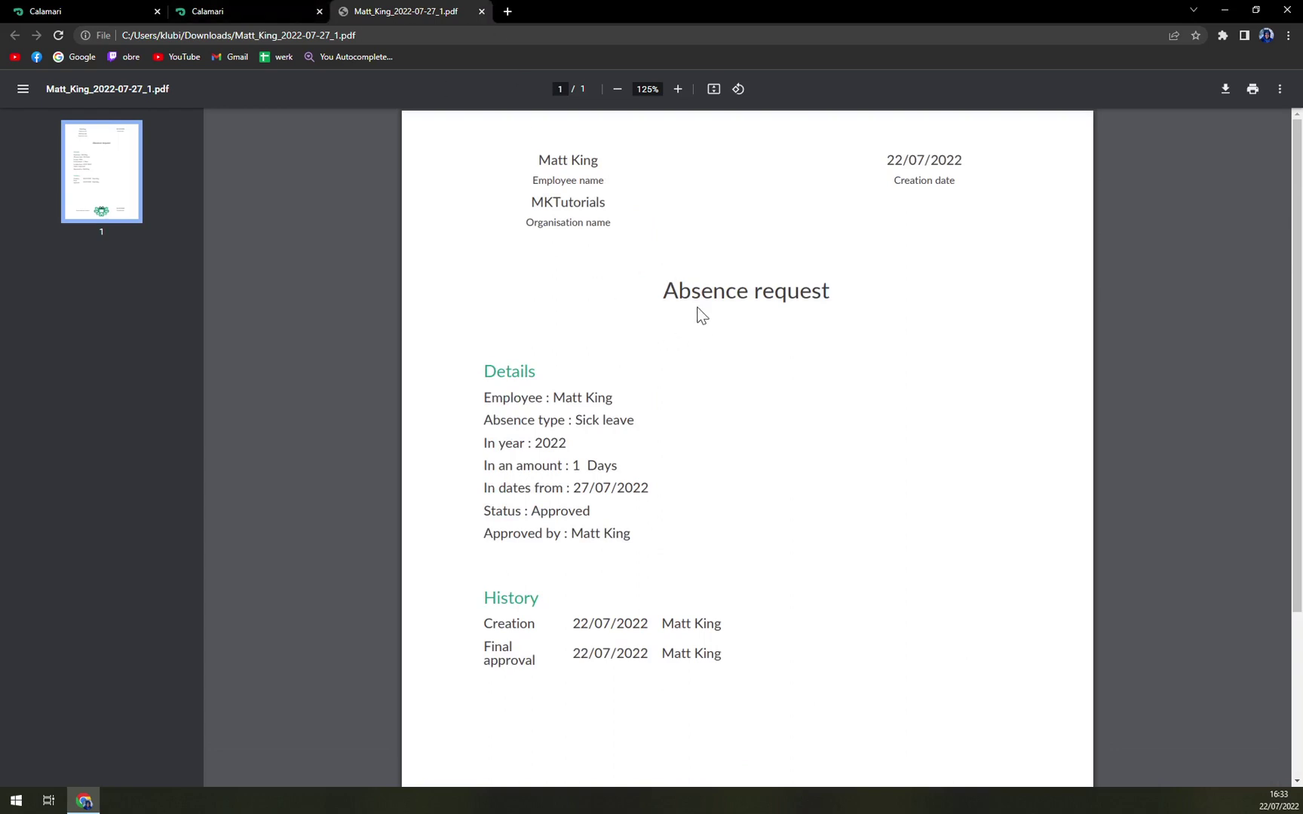
Close the PDF tab and browse the Approval, Entitlement and Reports pages.
left_click(482, 11)
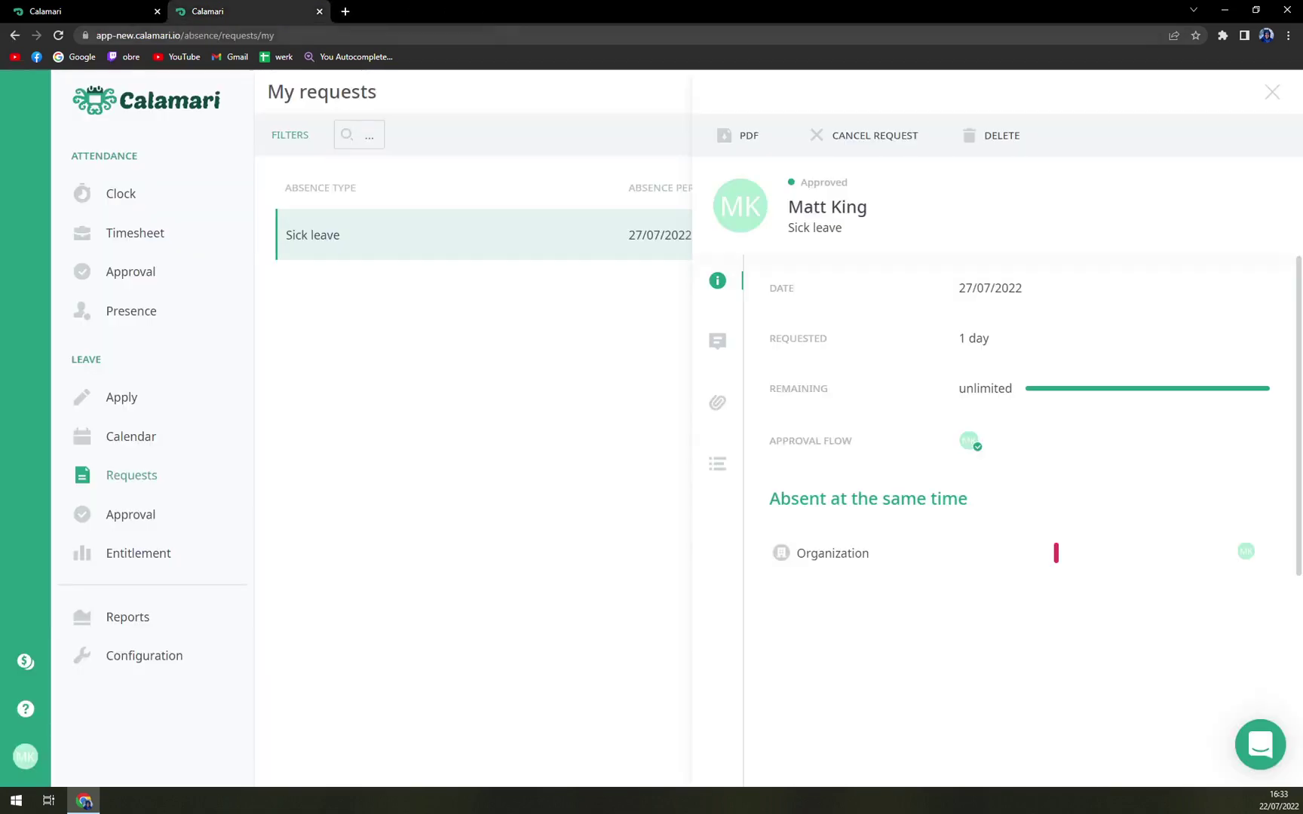
left_click(140, 522)
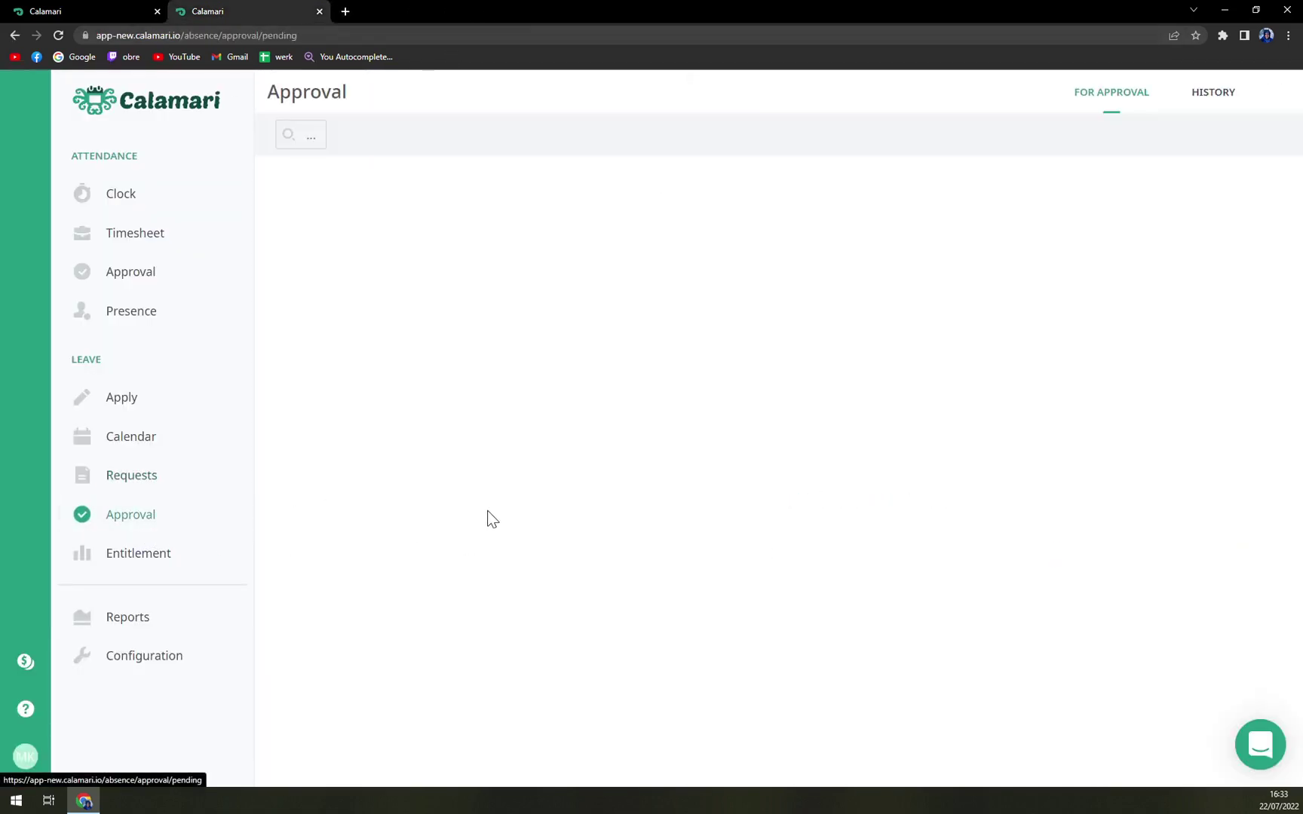
left_click(130, 562)
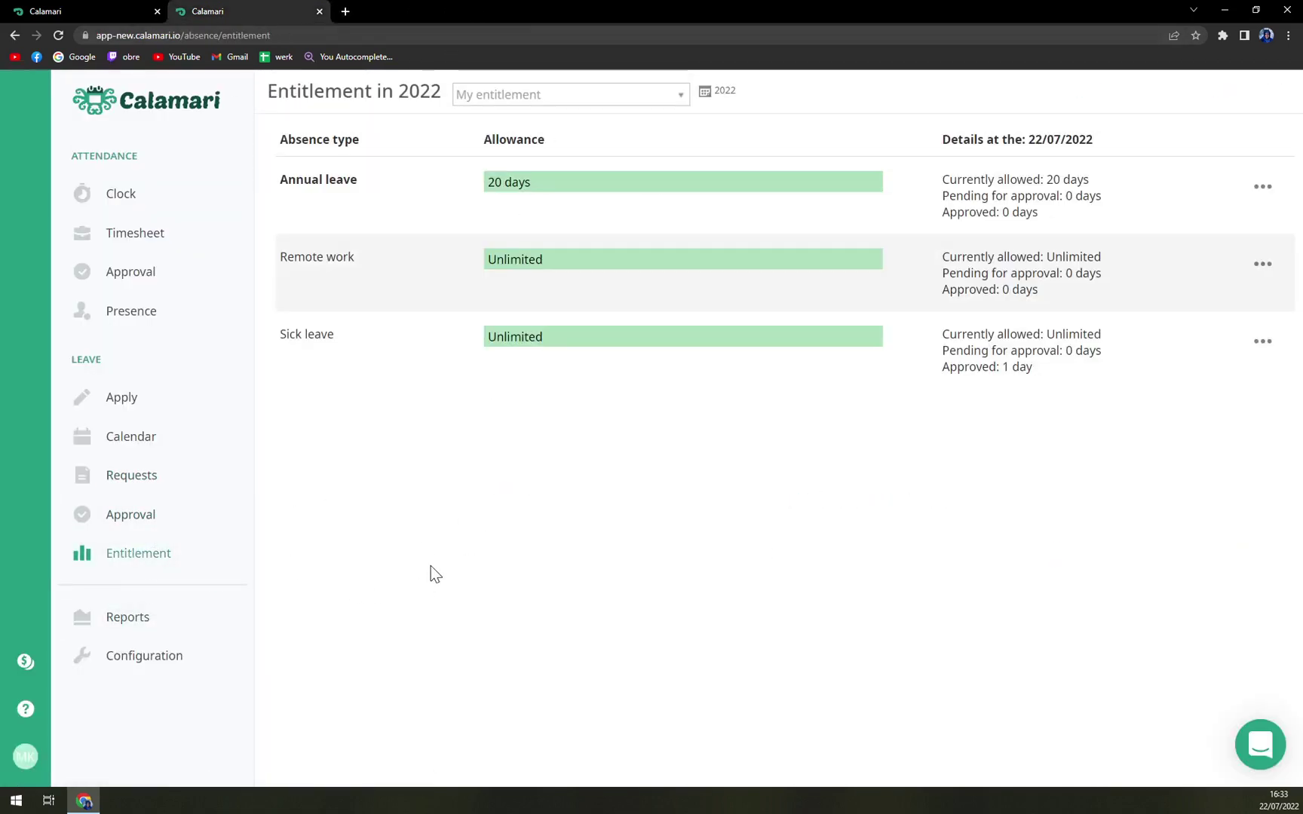
left_click(154, 628)
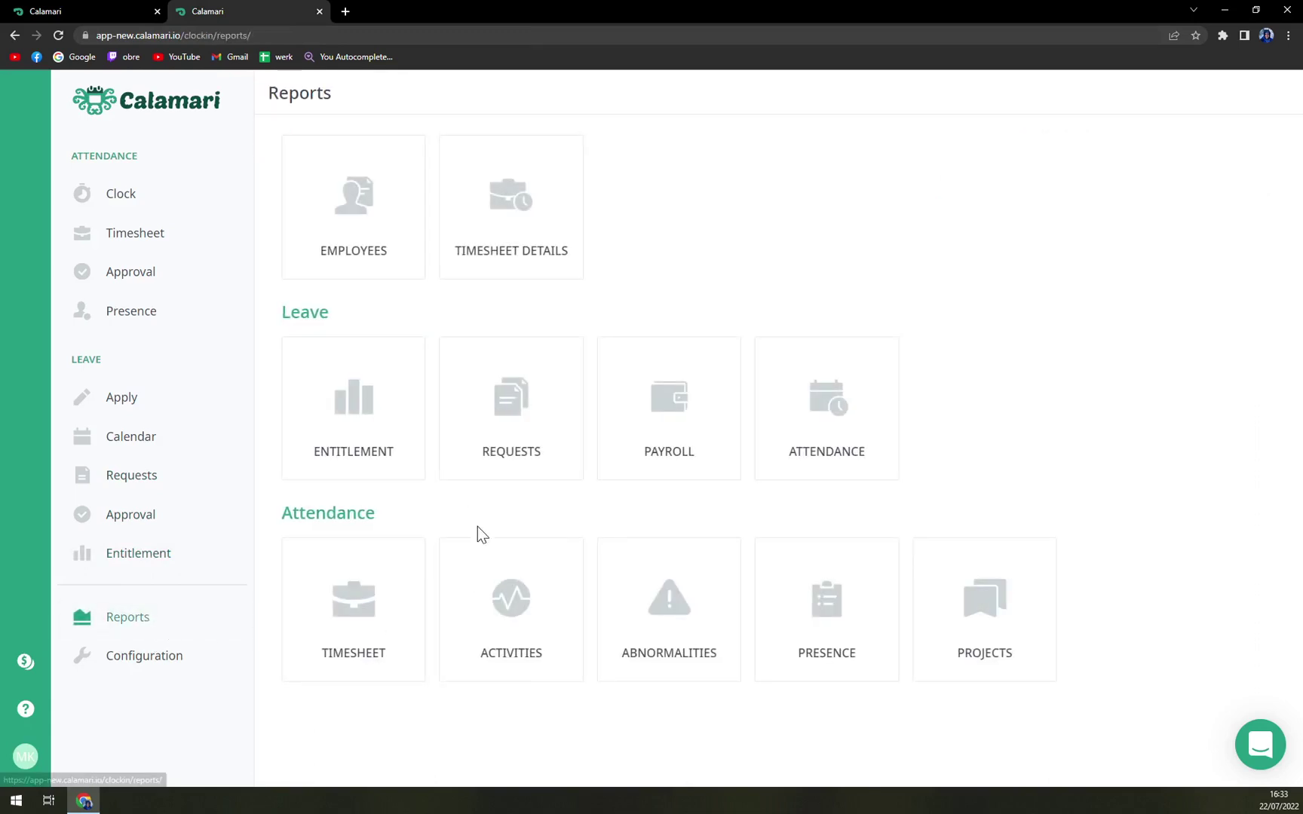
Review the Configuration page's settings tiles such as People, Teams, Holidays and Absence types.
left_click(162, 676)
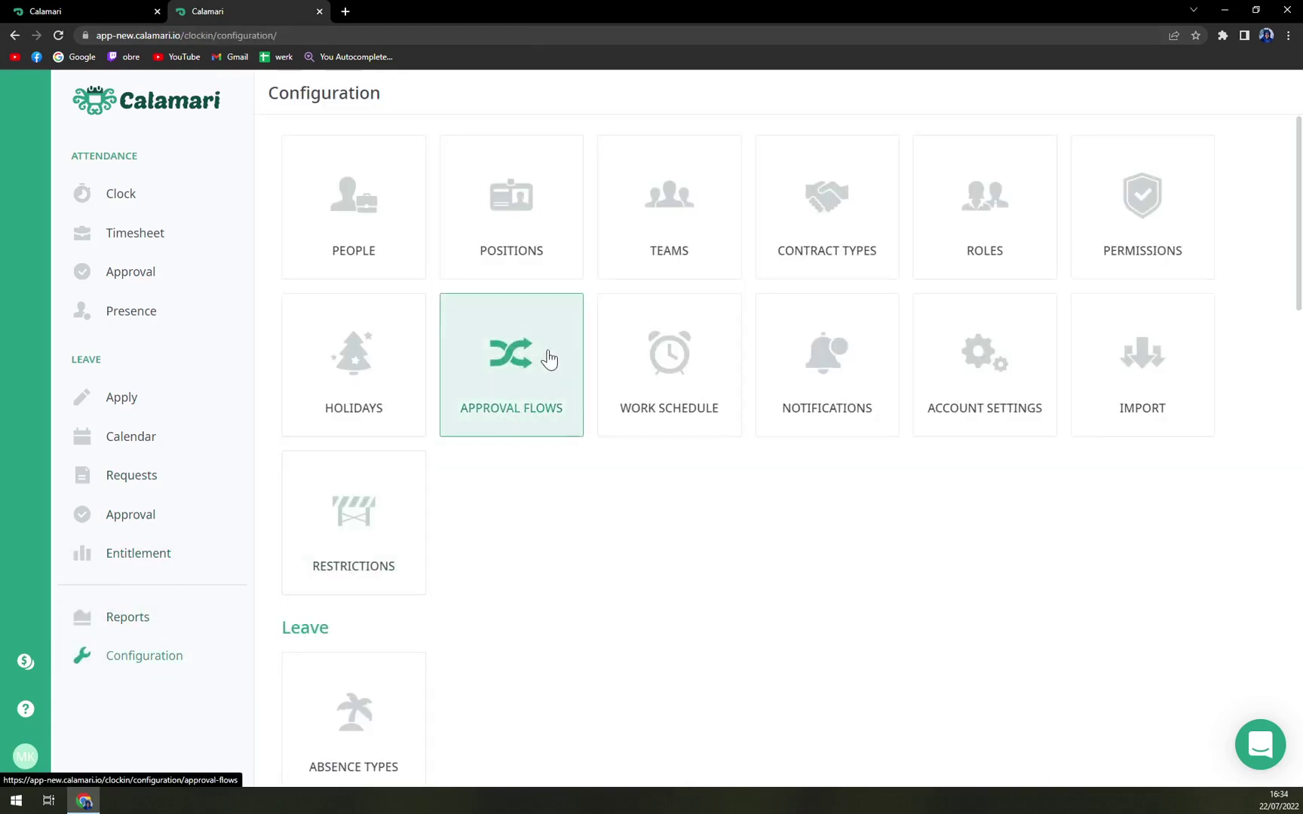
scroll(607, 513, "down", 6)
scroll(599, 520, "up", 6)
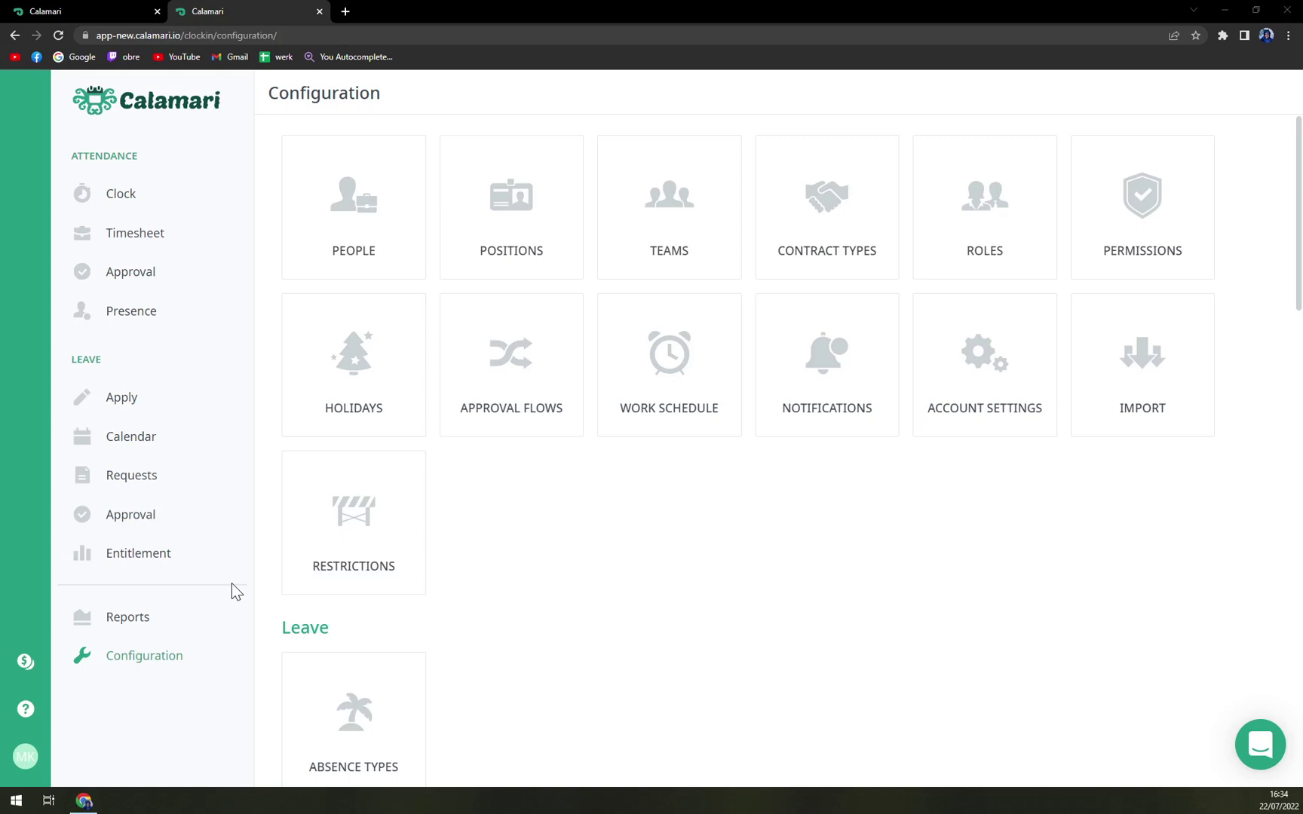
scroll(568, 607, "down", 6)
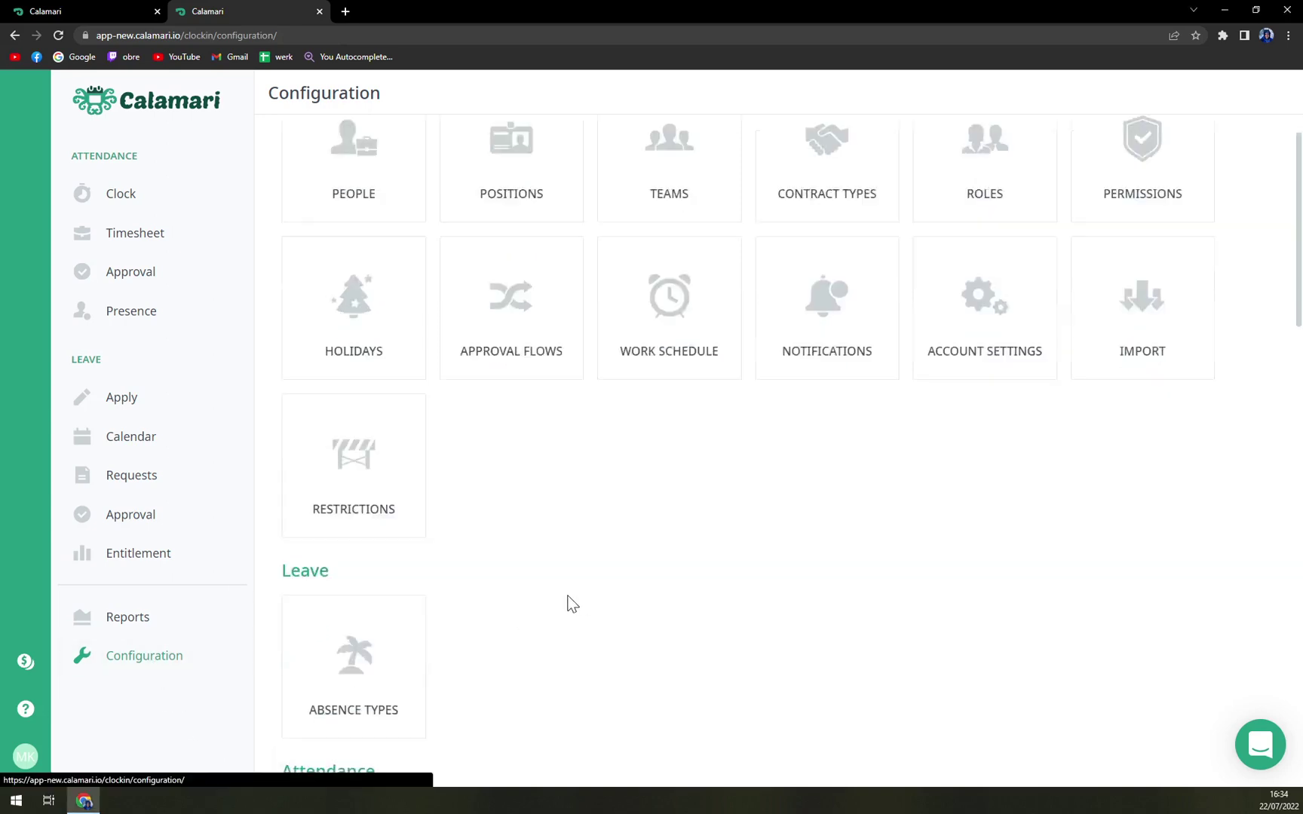
scroll(626, 573, "up", 6)
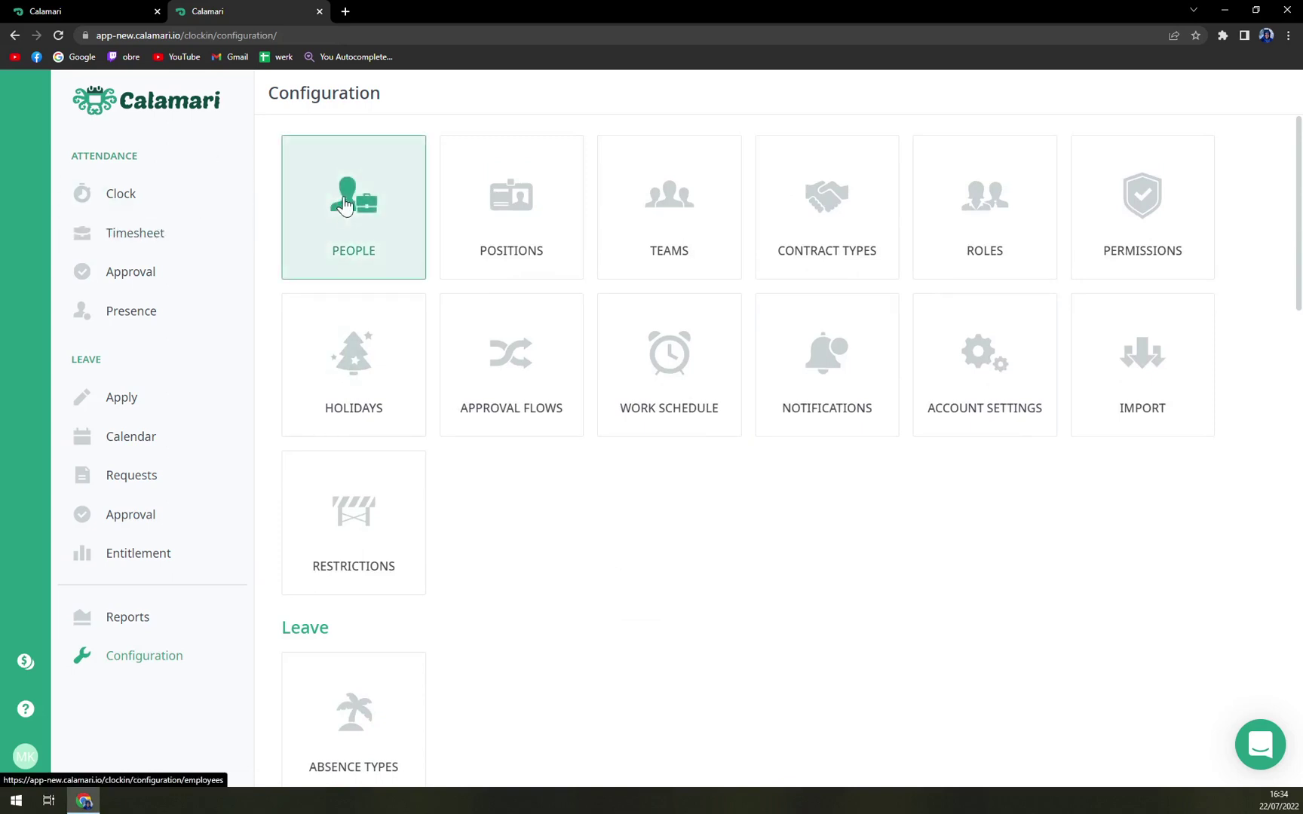
left_click(370, 199)
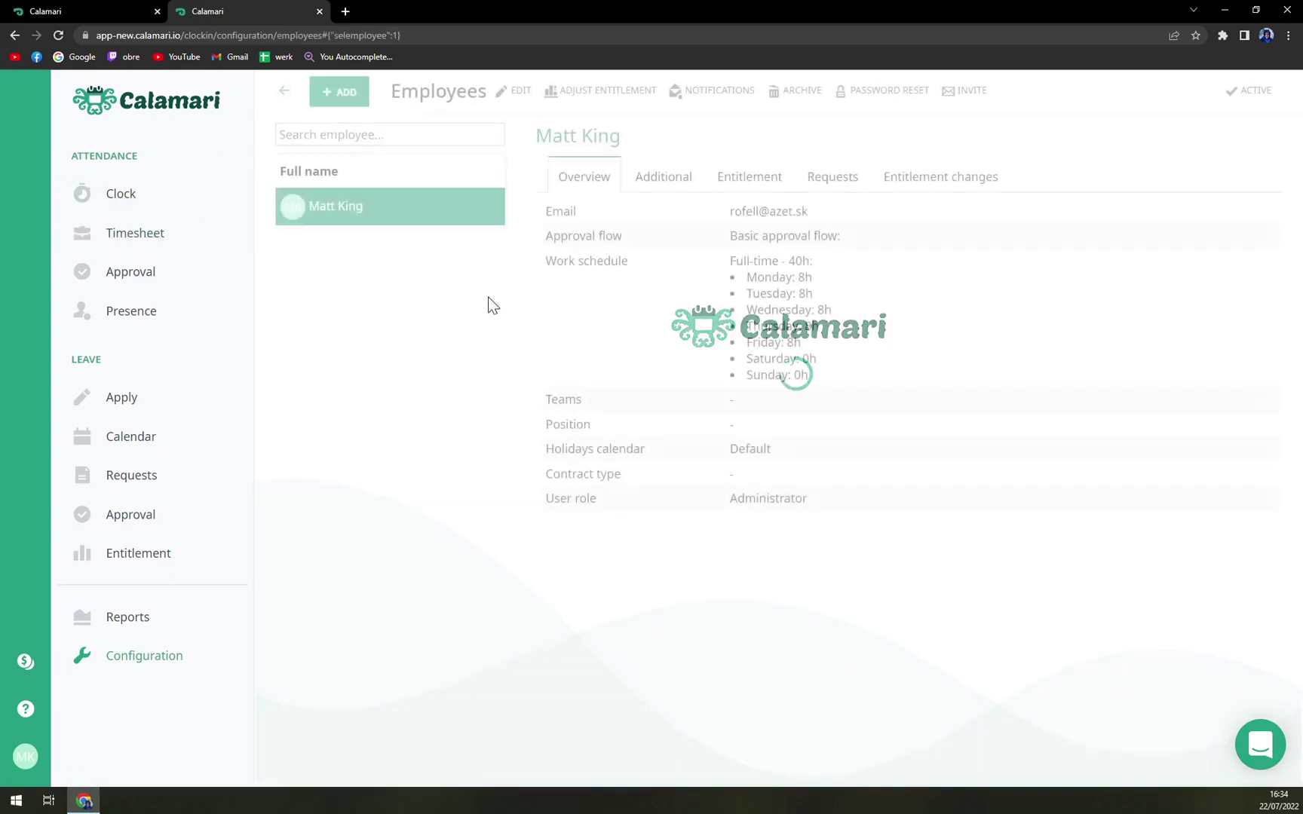
left_click(131, 664)
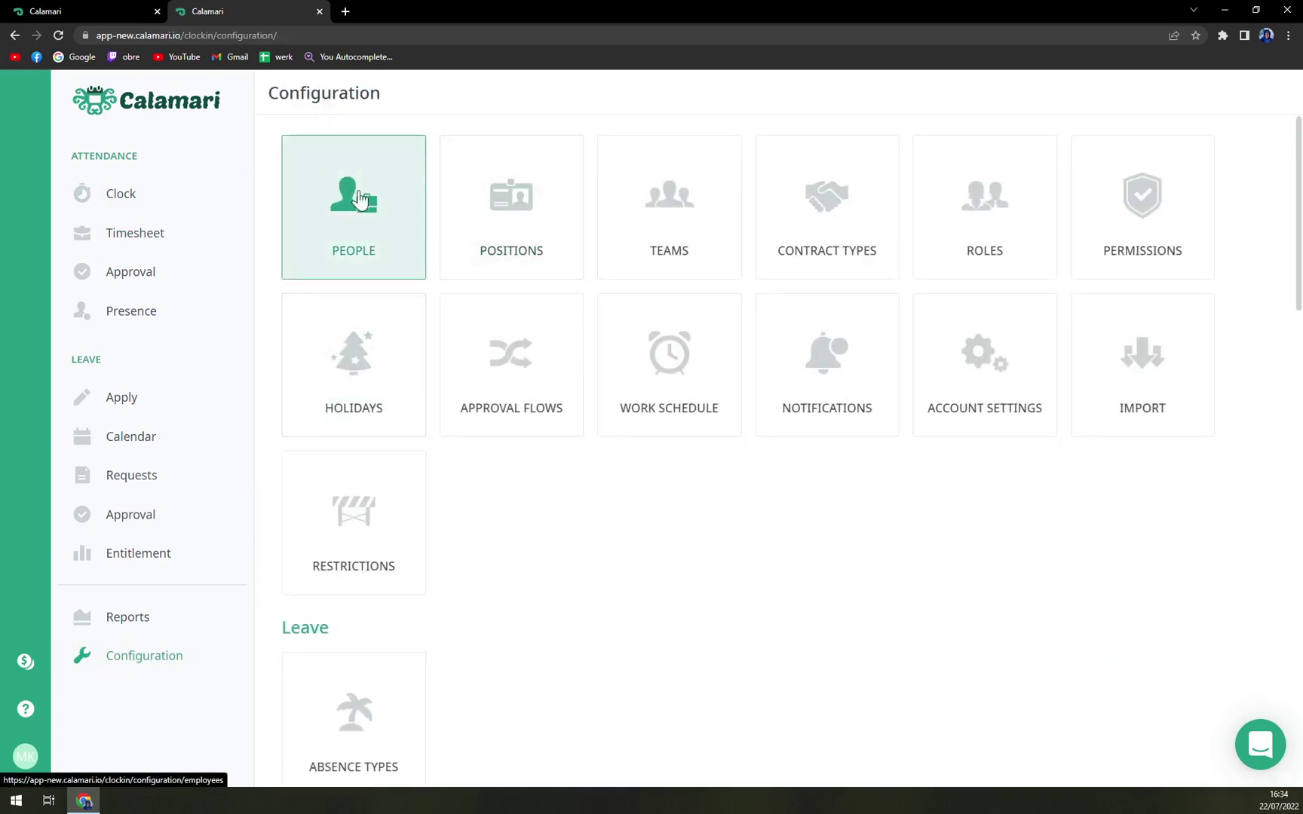
left_click(678, 221)
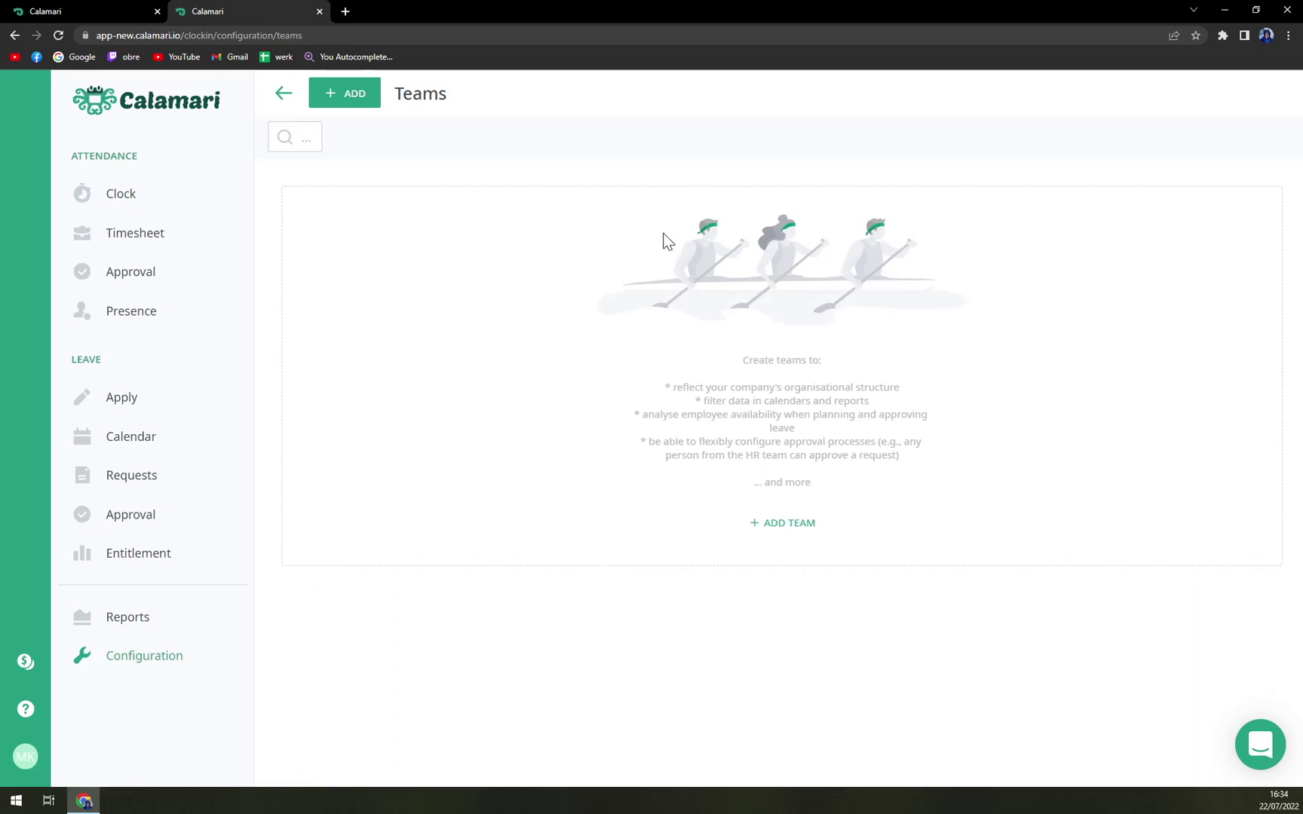
left_click(344, 93)
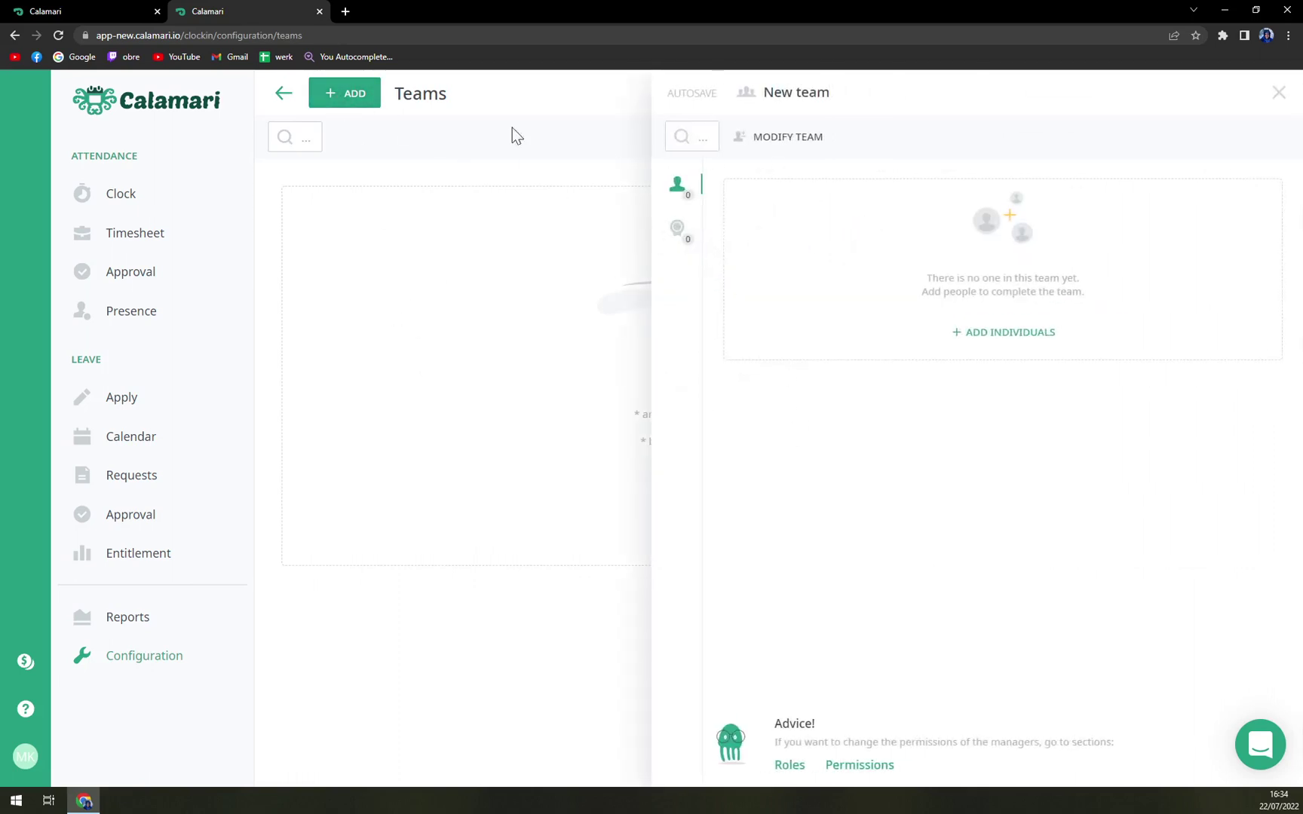
left_click(284, 92)
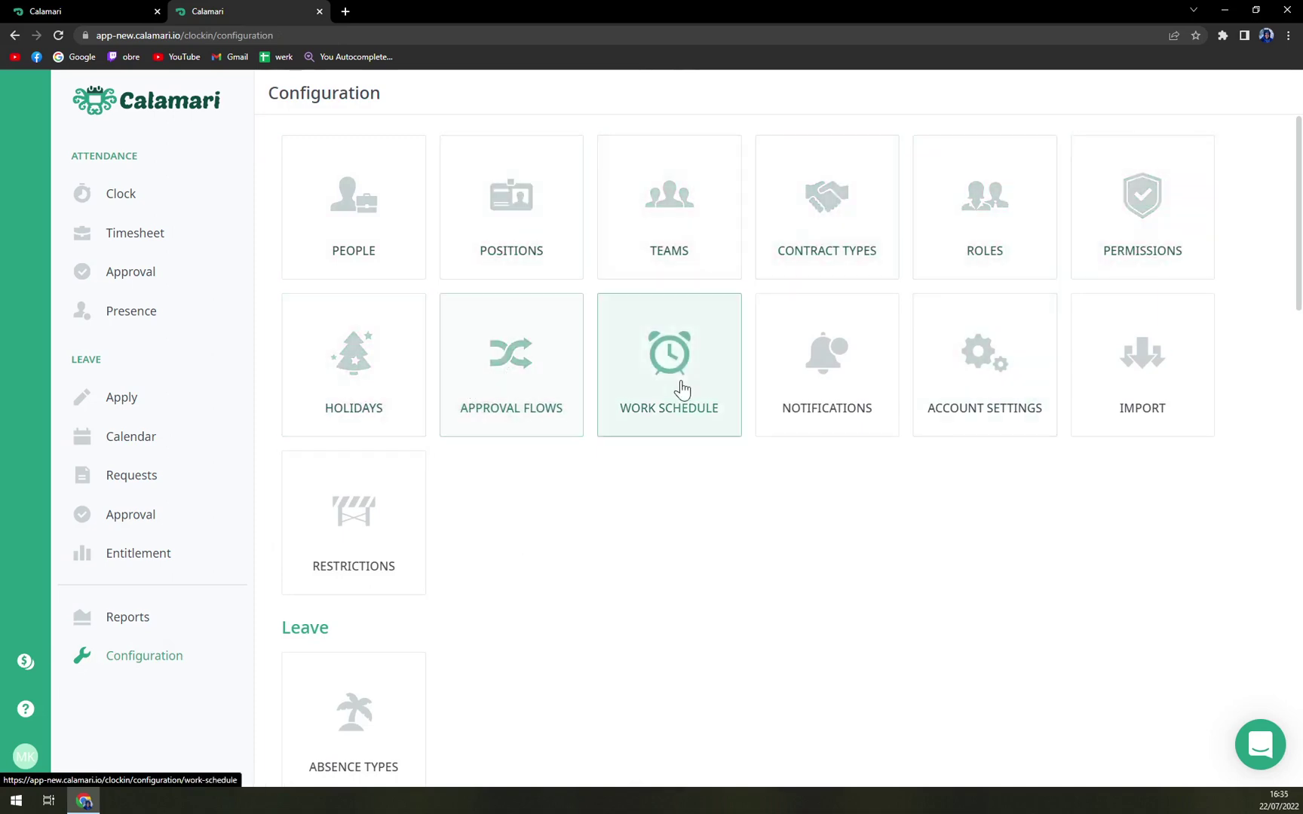
scroll(973, 400, "down", 1)
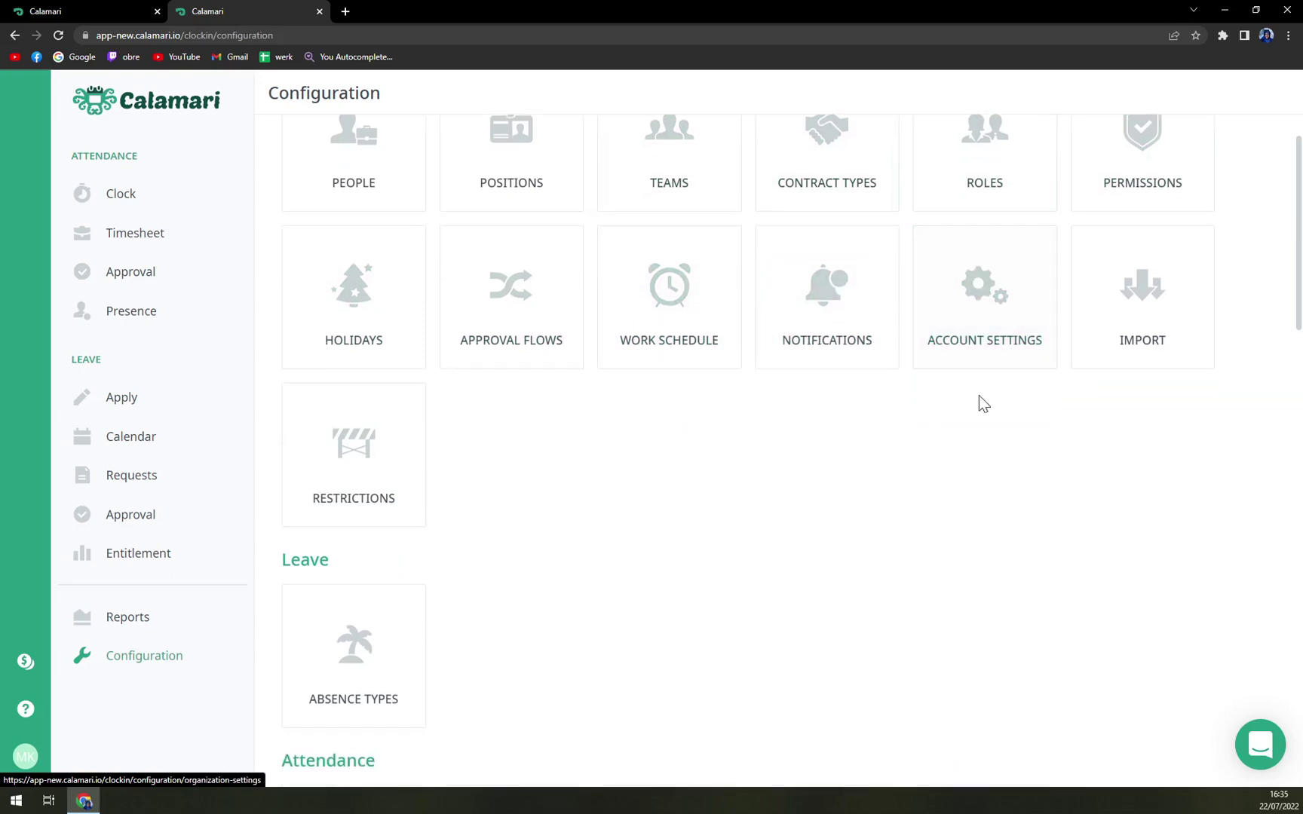
scroll(571, 570, "down", 4)
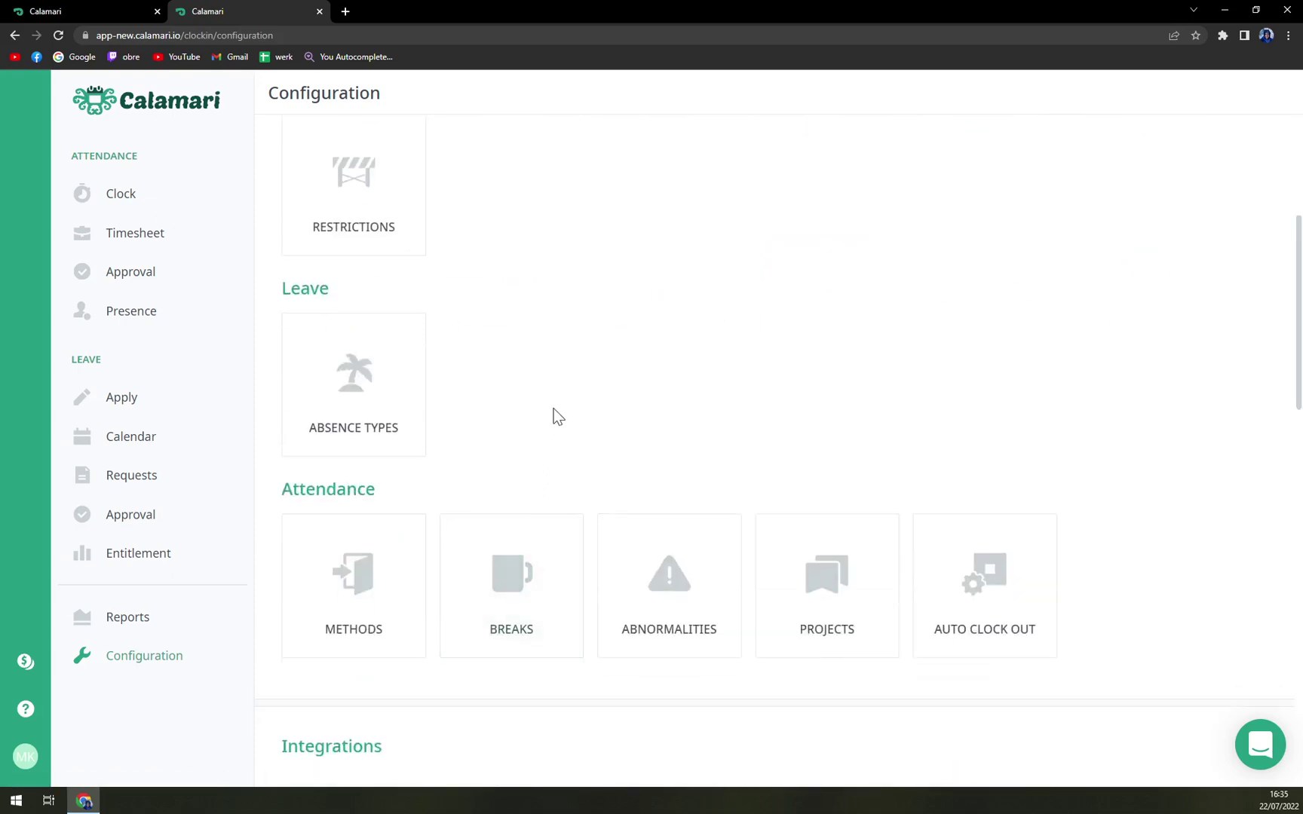
scroll(558, 404, "down", 4)
scroll(438, 426, "up", 4)
scroll(340, 581, "down", 3)
scroll(367, 283, "up", 2)
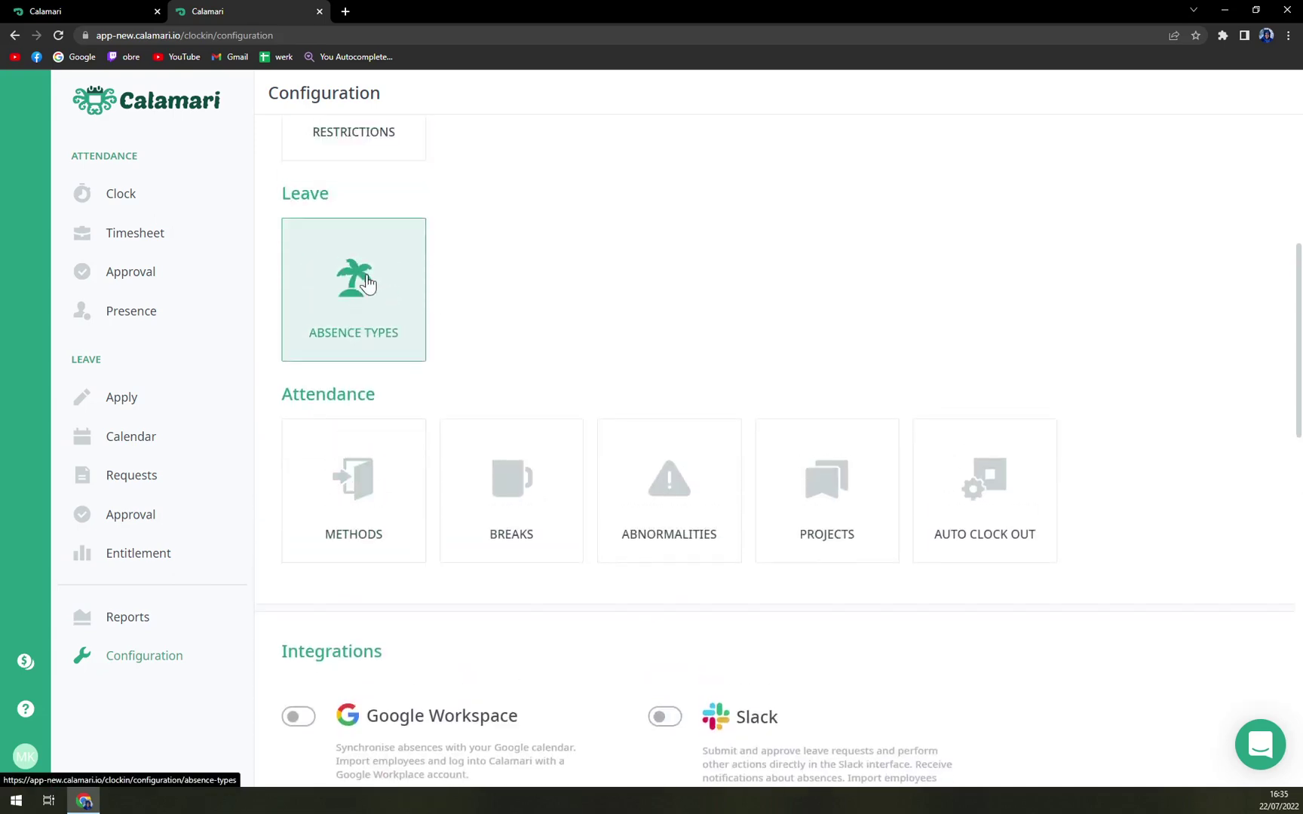
scroll(430, 394, "down", 5)
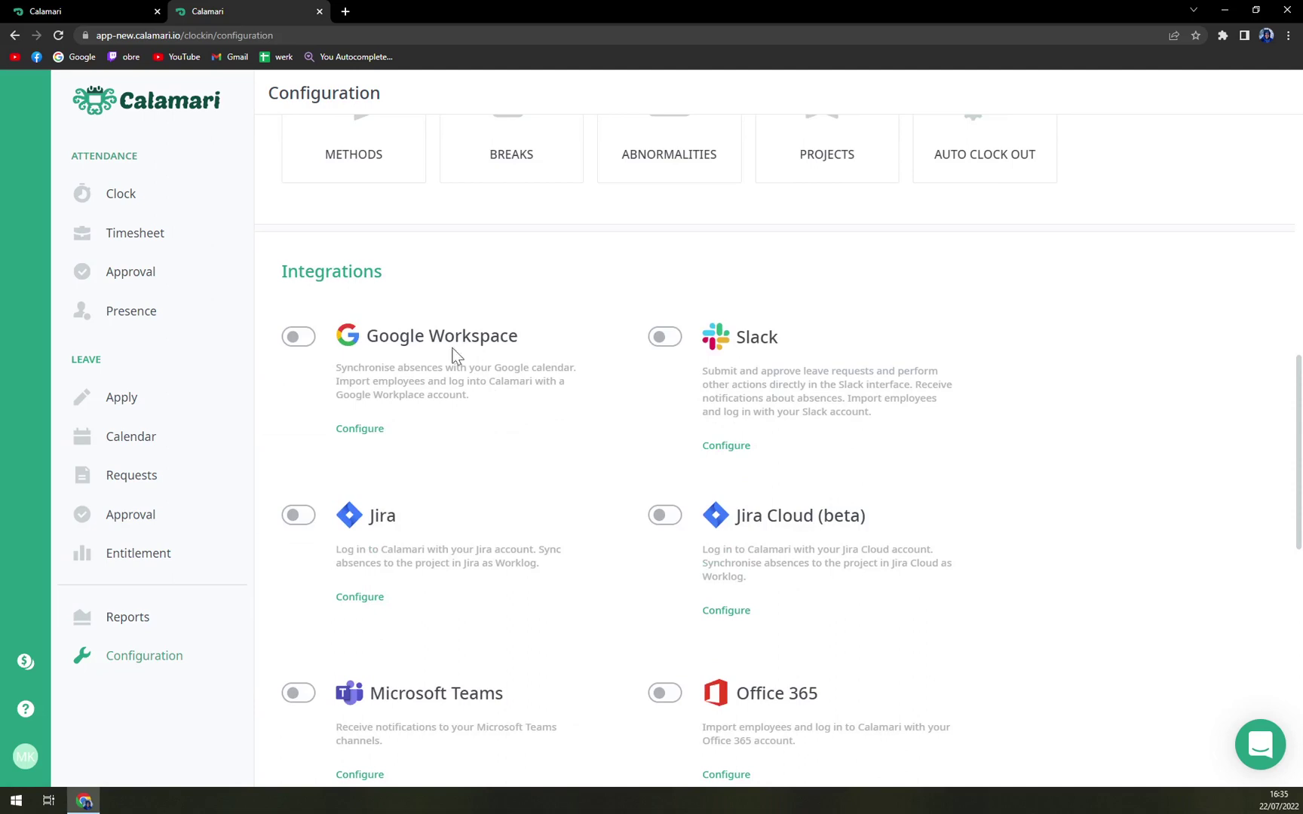
scroll(636, 424, "down", 2)
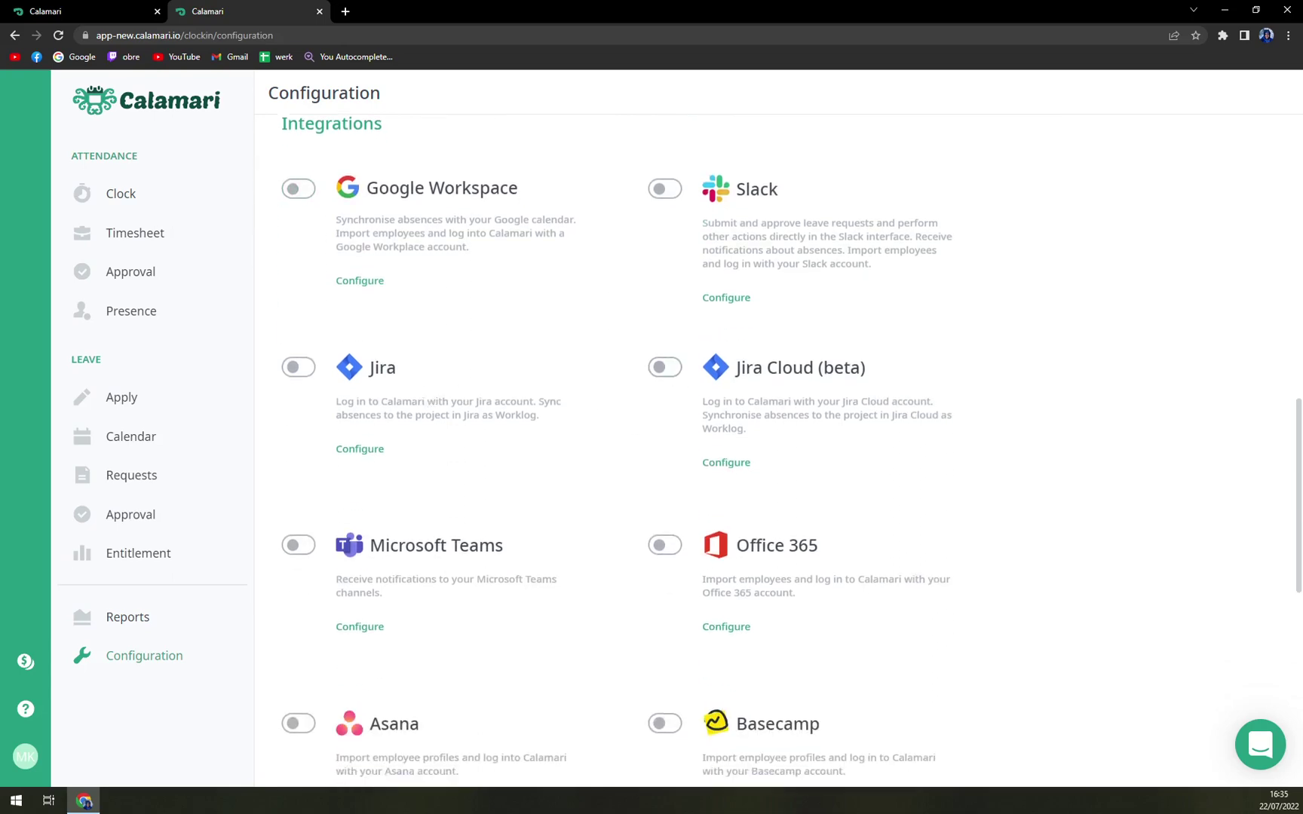
scroll(739, 439, "down", 2)
scroll(739, 440, "down", 3)
scroll(740, 517, "down", 4)
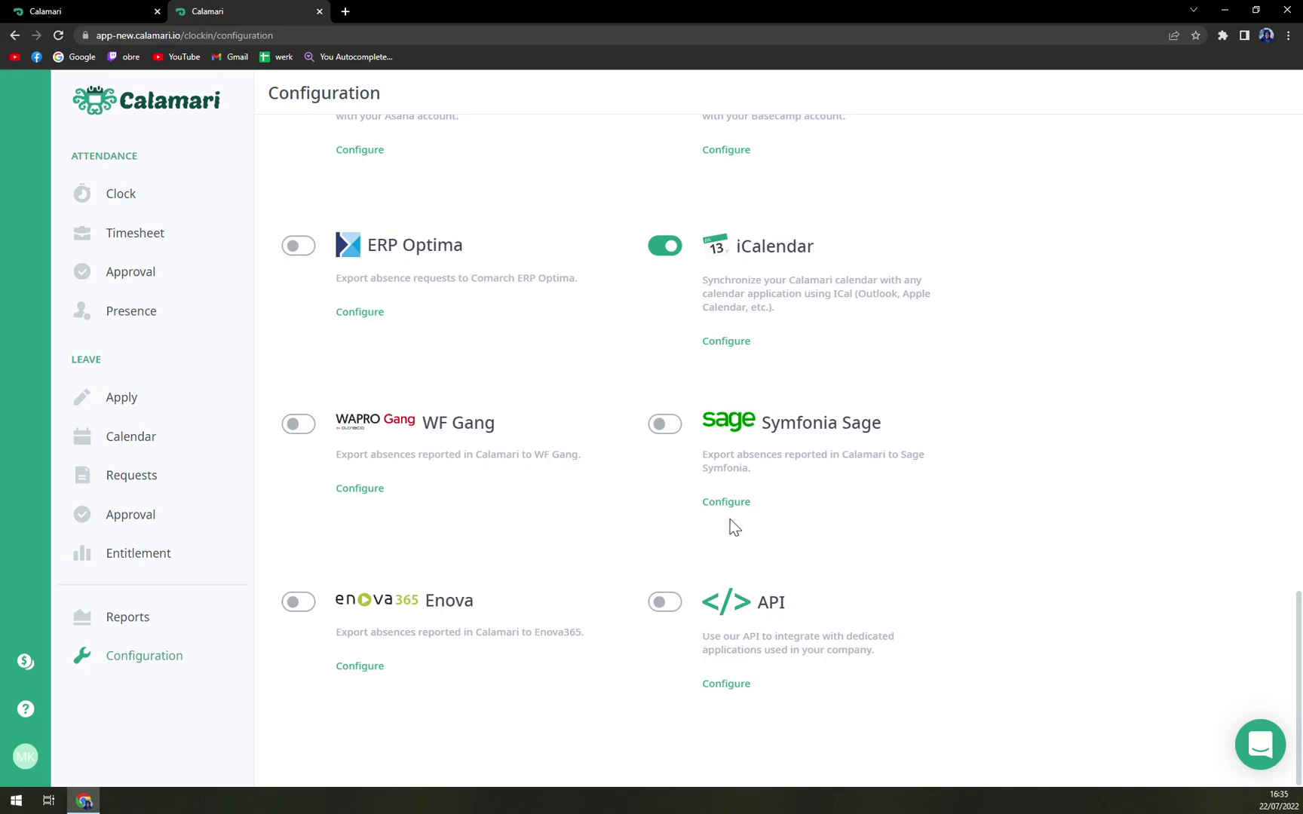
scroll(721, 557, "up", 15)
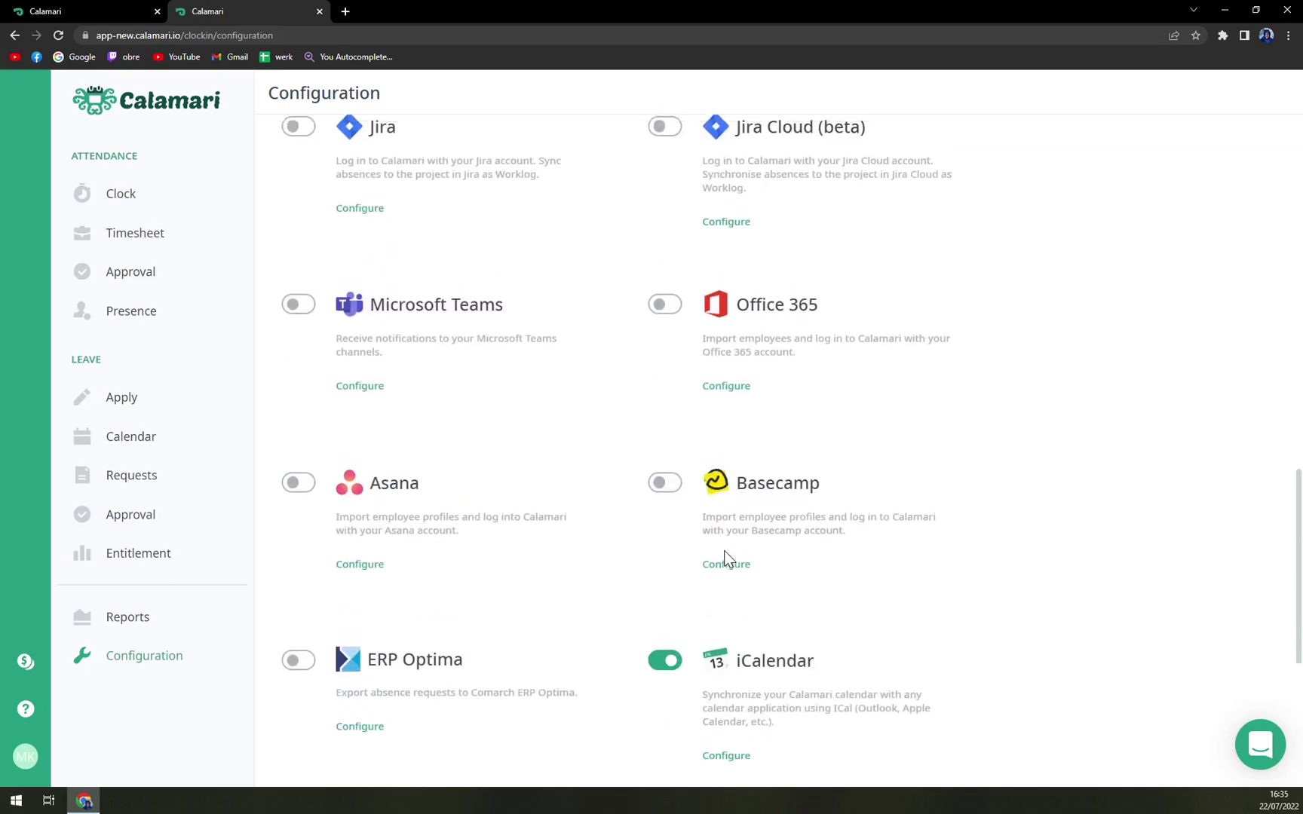
scroll(725, 558, "up", 5)
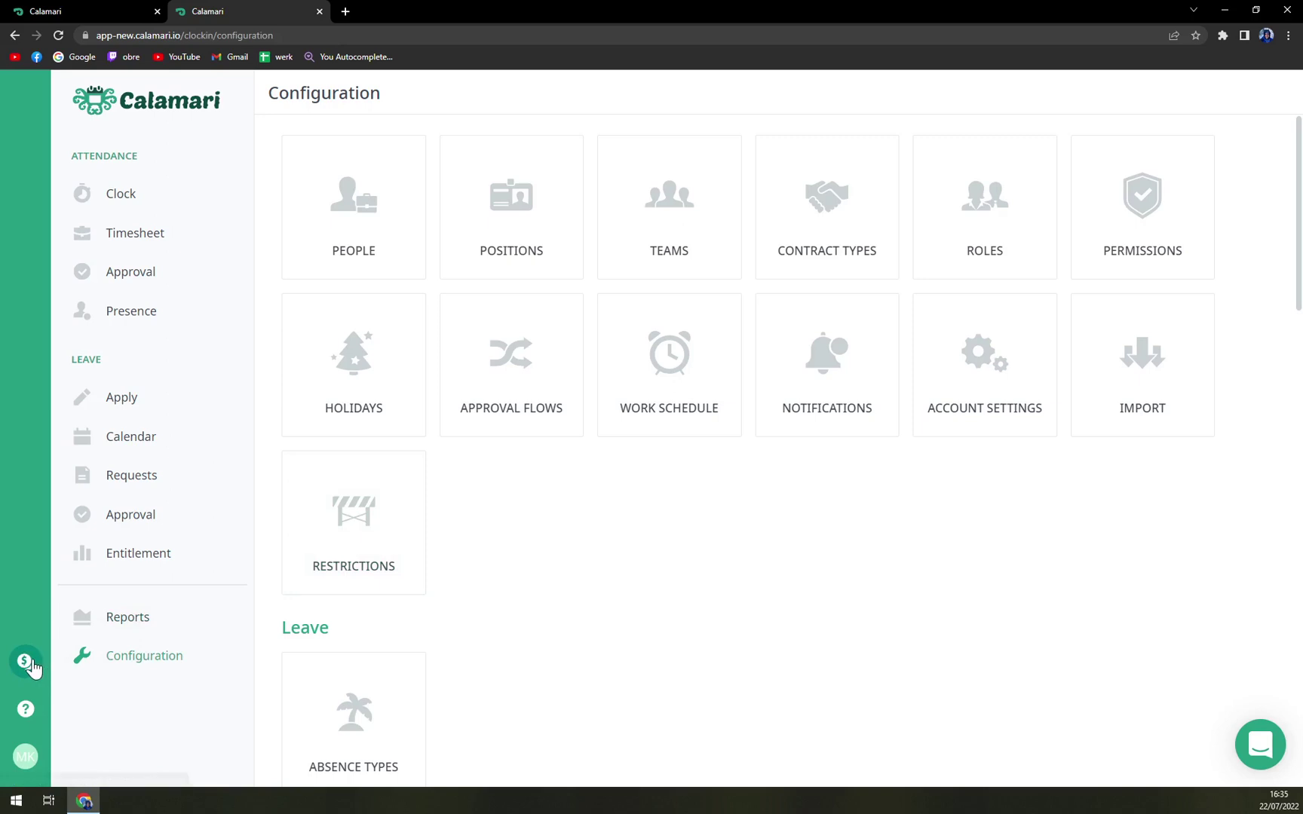
Return to the Clock page showing 00:01:35 of work time for 22/07/2022.
left_click(89, 202)
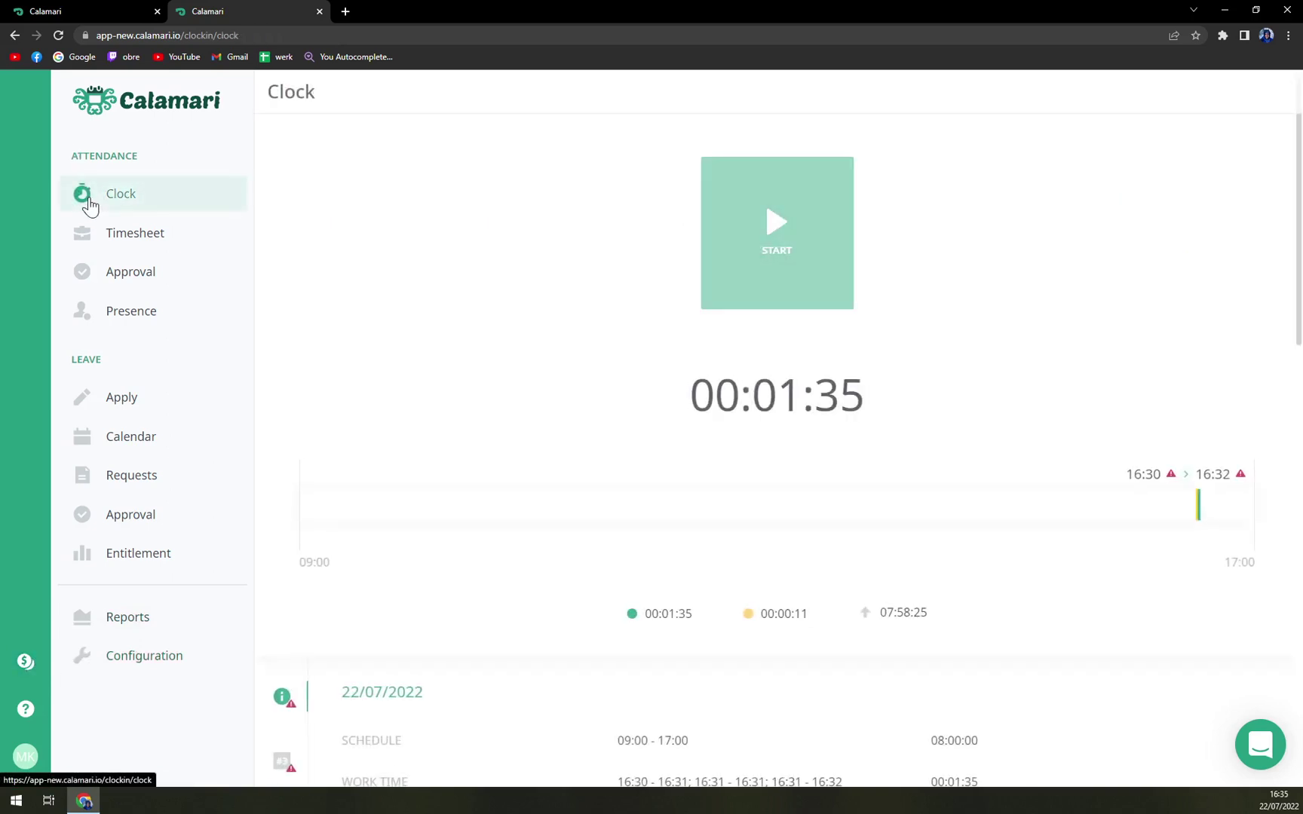